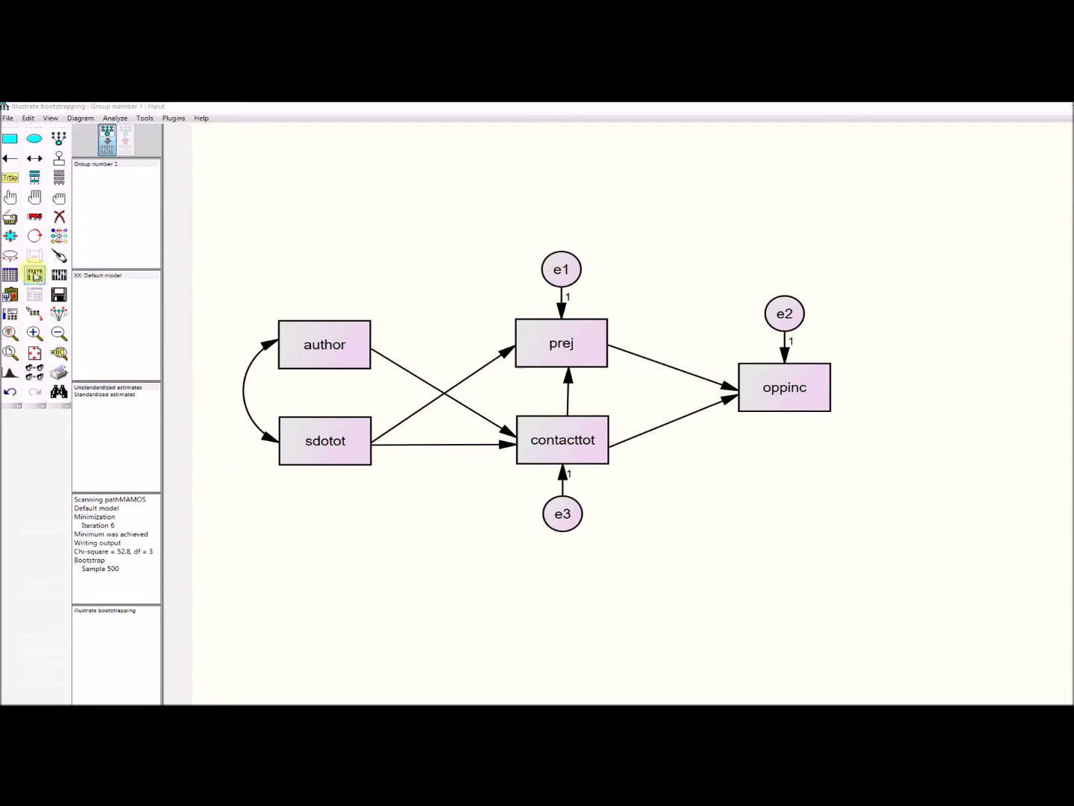
Step: Check the estimation and output settings in the analysis properties, and calculate the model estimates with bootstrapping turned off
{"action": "left_click", "coordinate": [36, 276]}
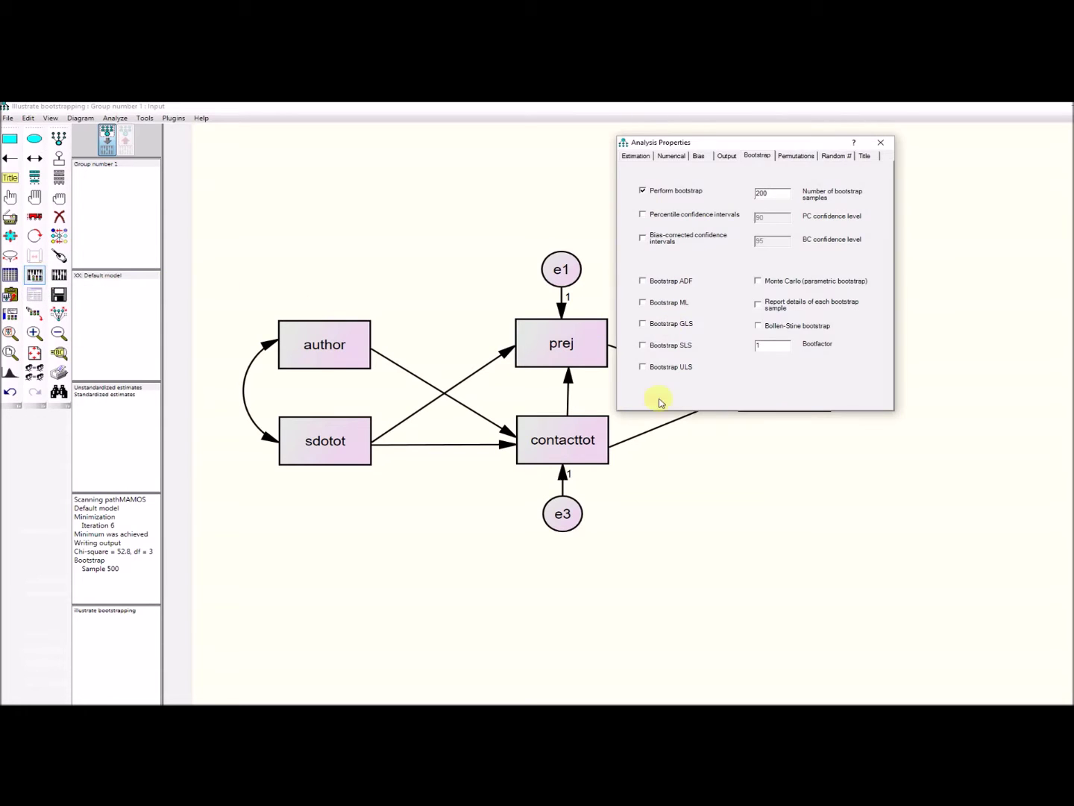
{"action": "left_click", "coordinate": [635, 156]}
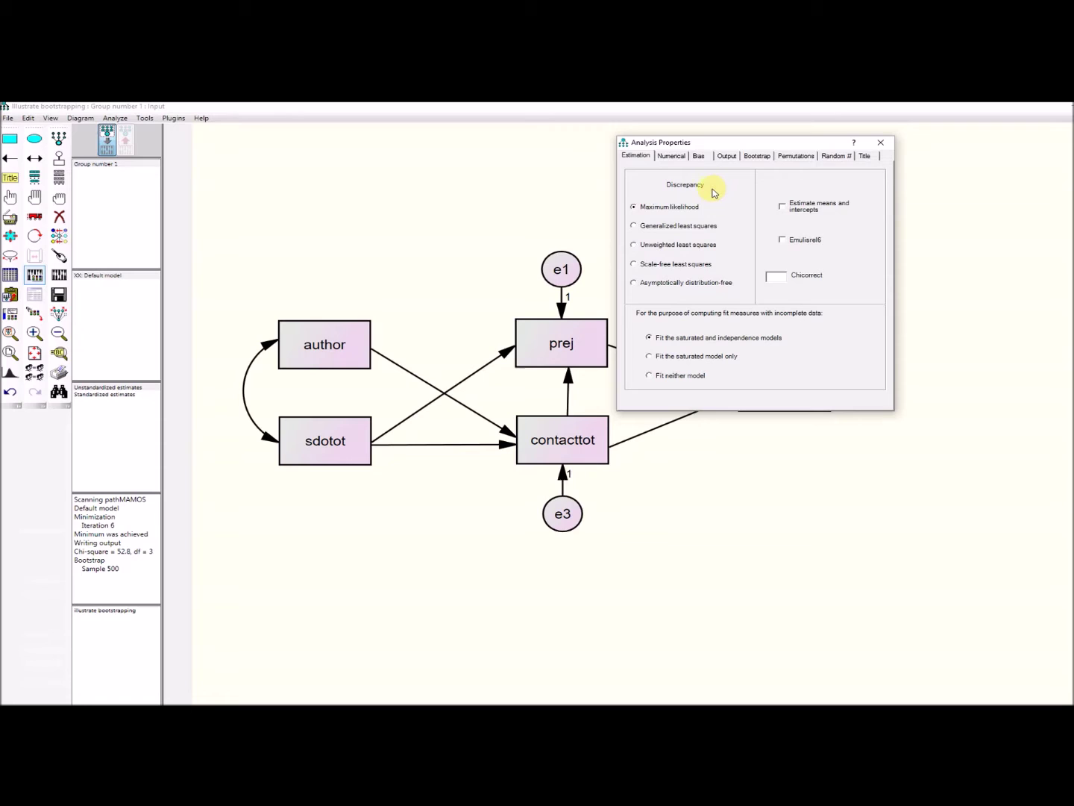
{"action": "left_click", "coordinate": [728, 156]}
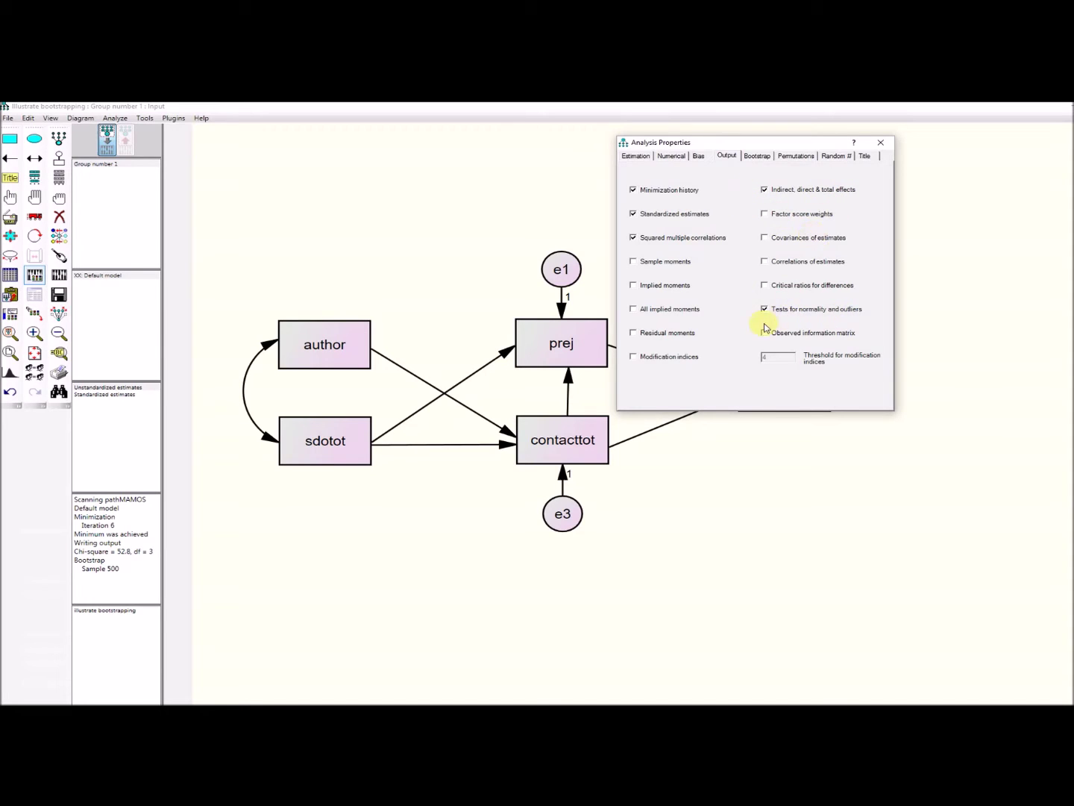
{"action": "left_click", "coordinate": [882, 144]}
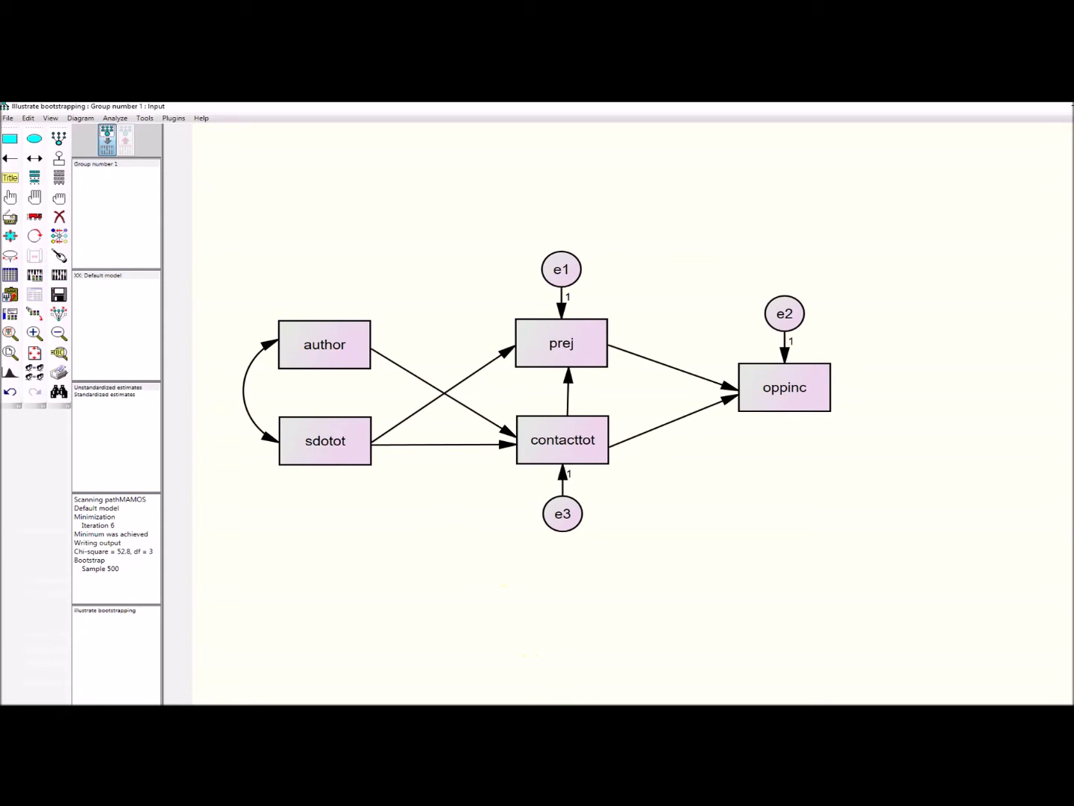
{"action": "left_click", "coordinate": [57, 275]}
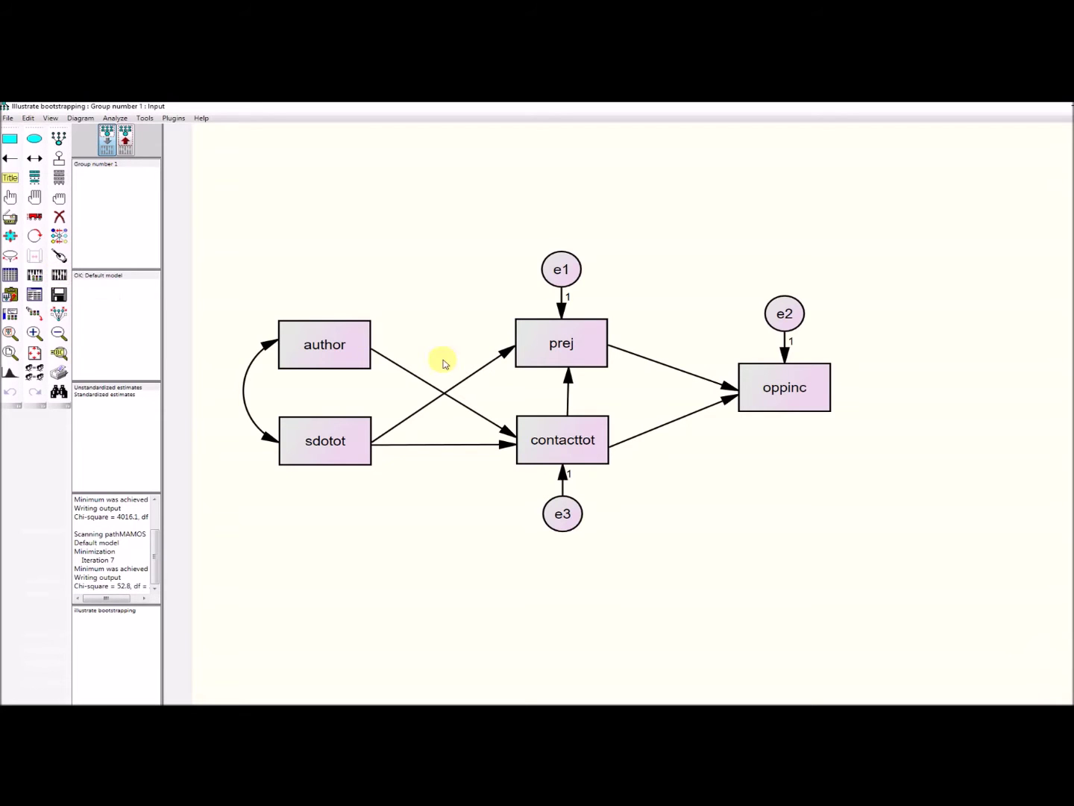
Step: Open the text output and examine the Model Fit Summary tables, including CMIN, baseline comparisons and RMSEA
{"action": "left_click", "coordinate": [32, 295]}
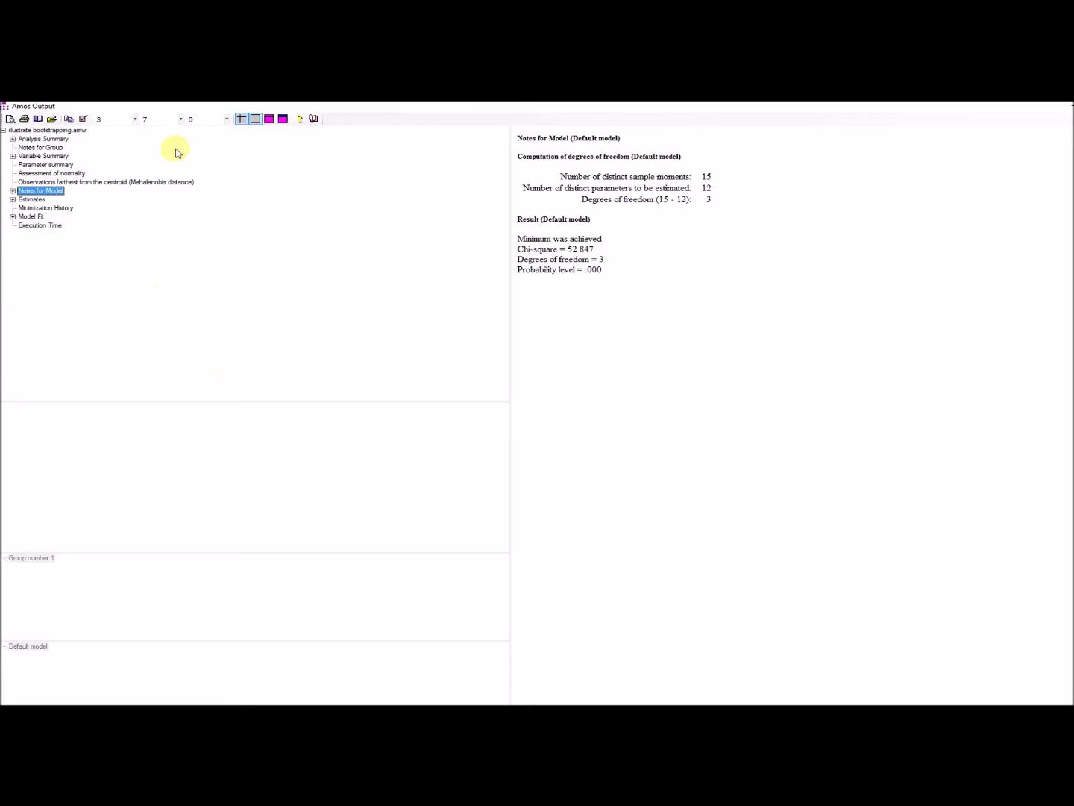
{"action": "left_click", "coordinate": [31, 218]}
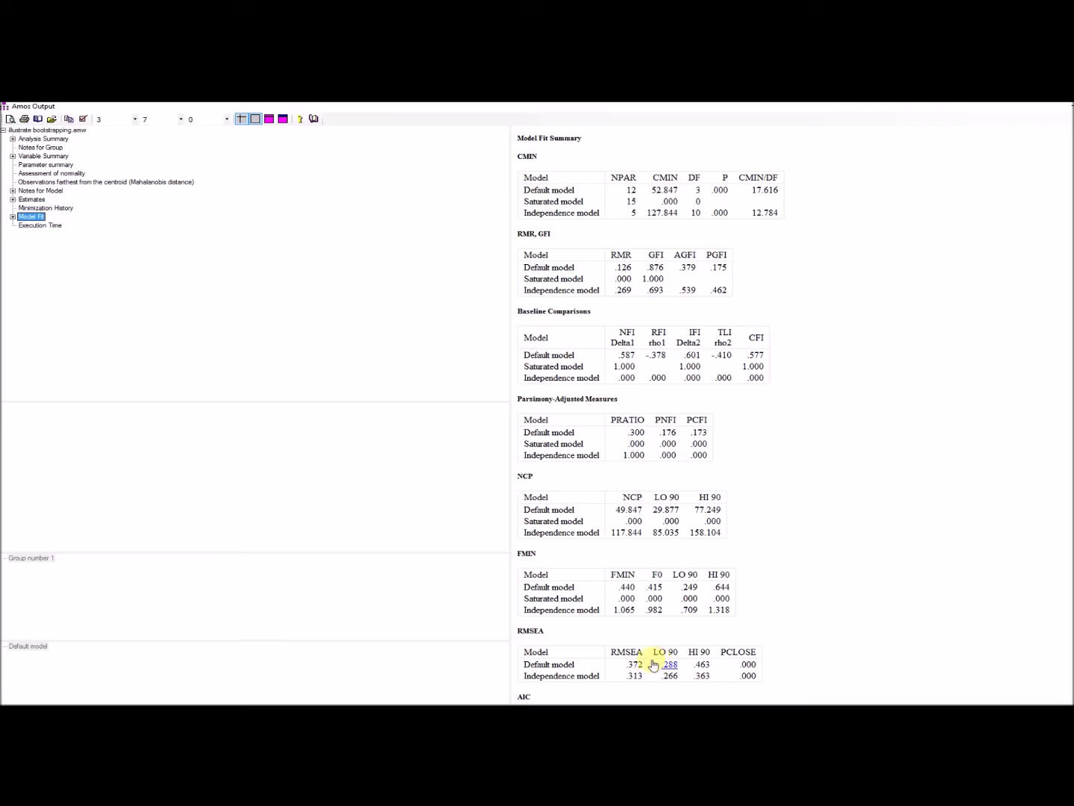
{"action": "scroll", "coordinate": [962, 544], "scroll_direction": "down", "scroll_amount": 3}
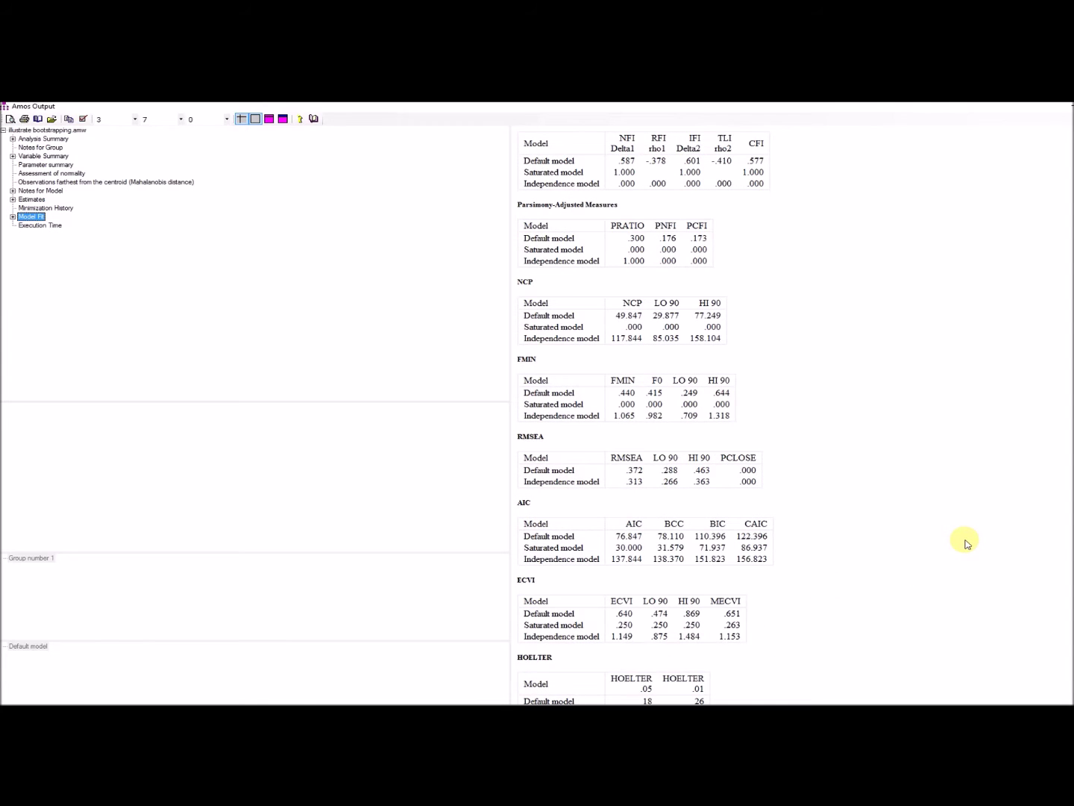
{"action": "scroll", "coordinate": [964, 541], "scroll_direction": "up", "scroll_amount": 3}
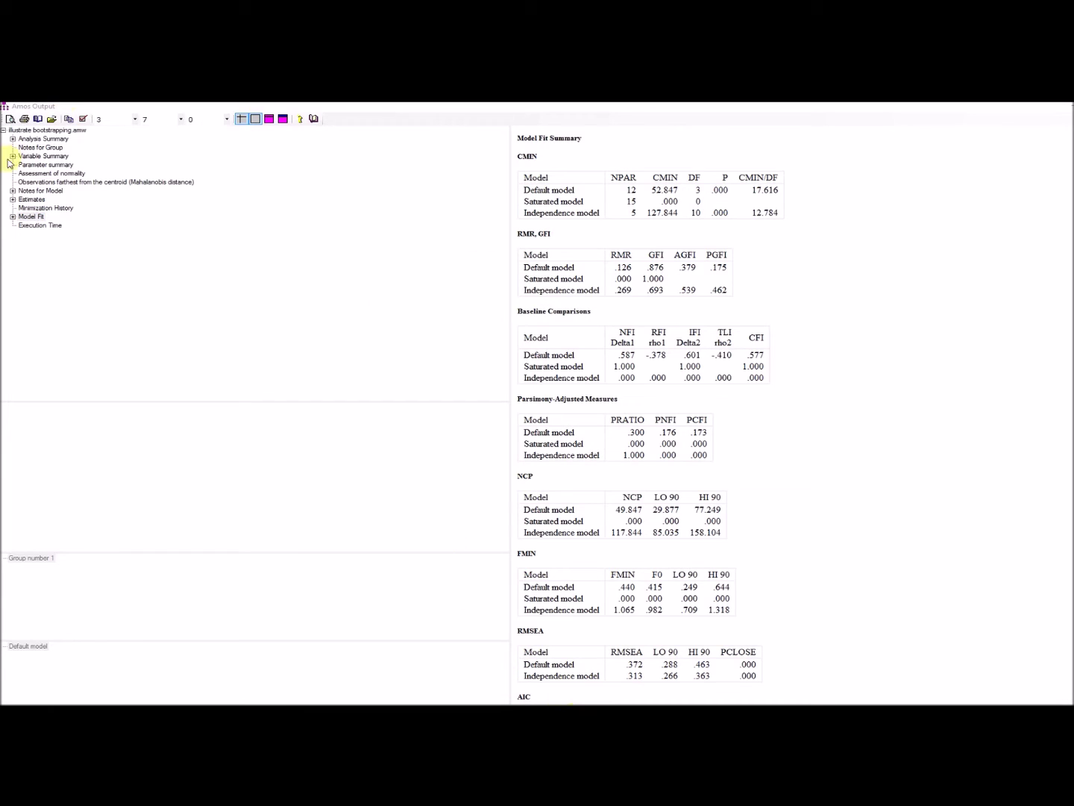
Step: Examine the Estimates output, covering regression weights, covariances, variances, squared multiple correlations and the total, direct and indirect effects
{"action": "left_click", "coordinate": [32, 200]}
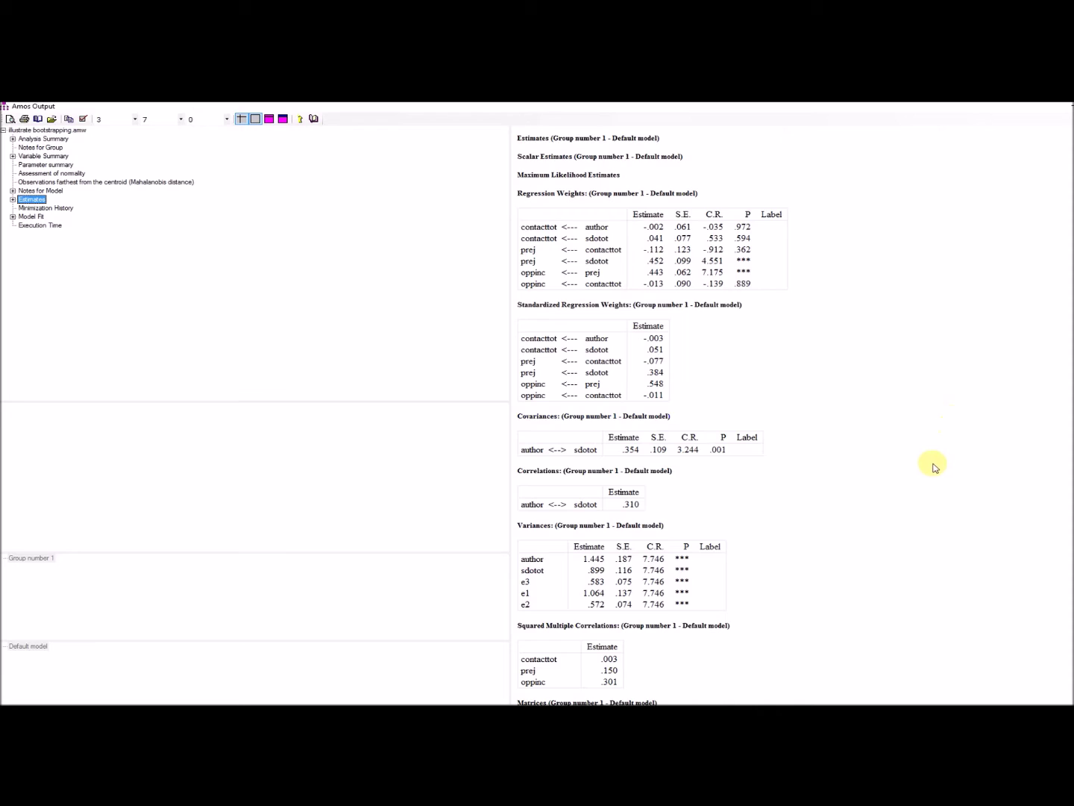
{"action": "scroll", "coordinate": [935, 466], "scroll_direction": "down", "scroll_amount": 5}
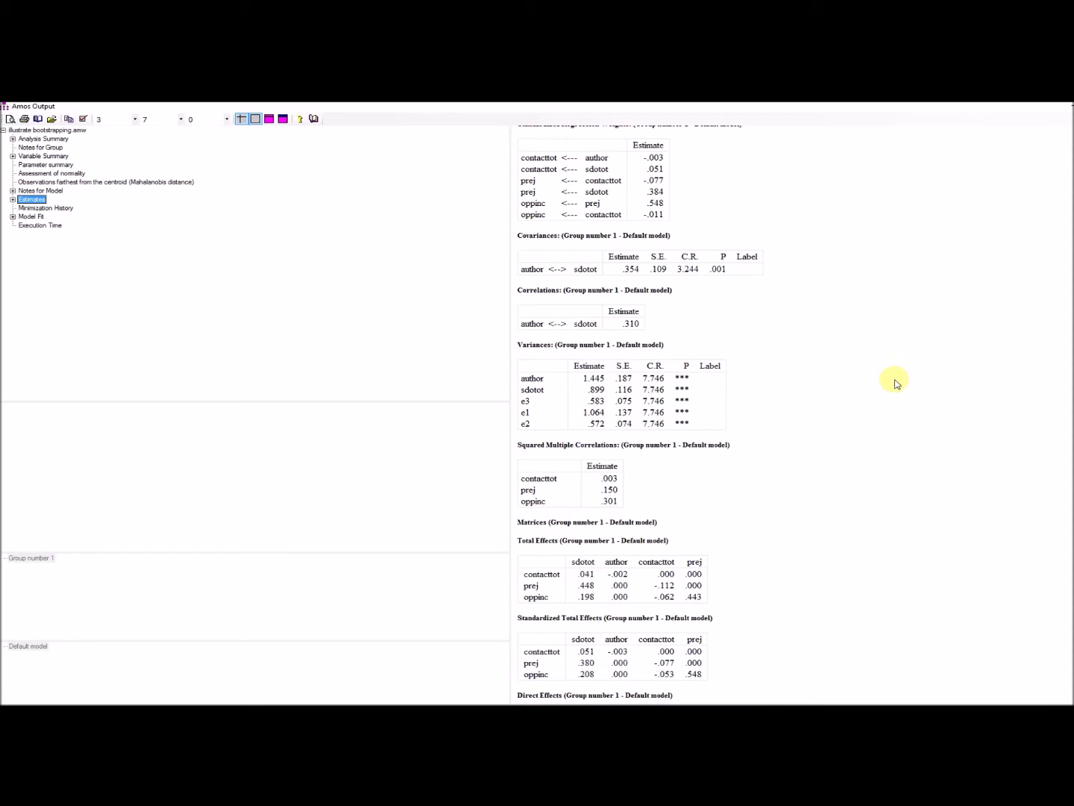
{"action": "scroll", "coordinate": [888, 410], "scroll_direction": "down", "scroll_amount": 3}
{"action": "scroll", "coordinate": [888, 410], "scroll_direction": "up", "scroll_amount": 3}
{"action": "scroll", "coordinate": [894, 518], "scroll_direction": "down", "scroll_amount": 7}
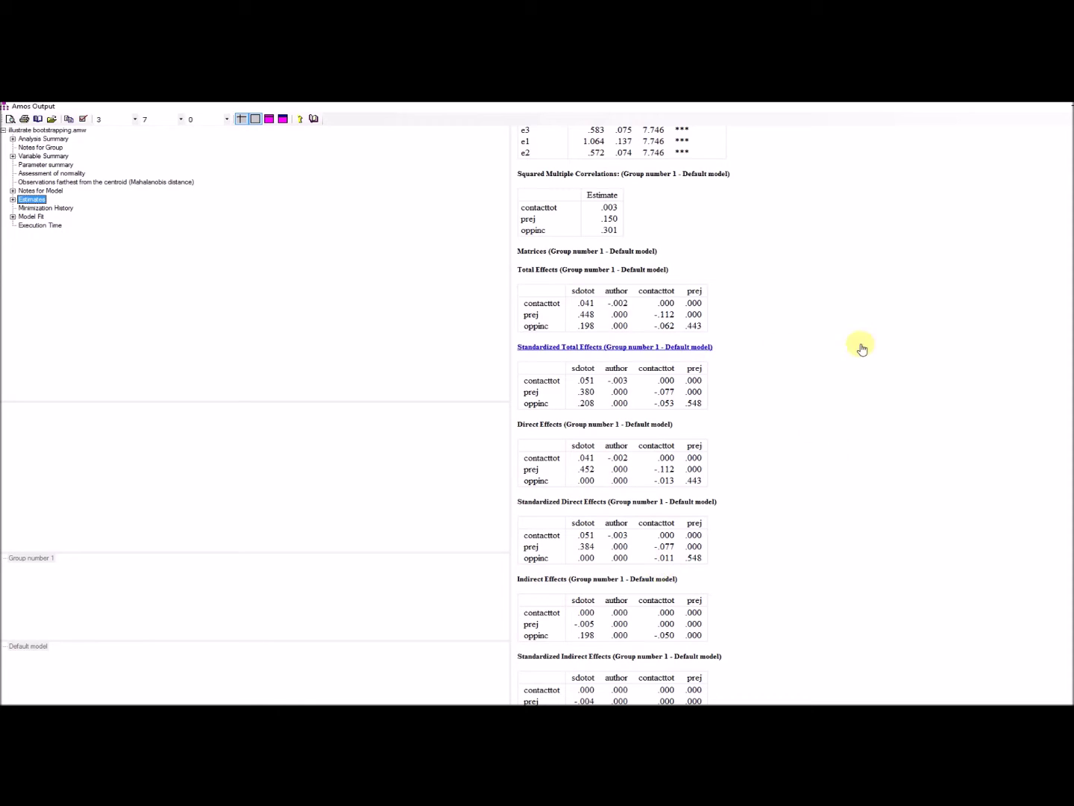
{"action": "scroll", "coordinate": [777, 460], "scroll_direction": "up", "scroll_amount": 5}
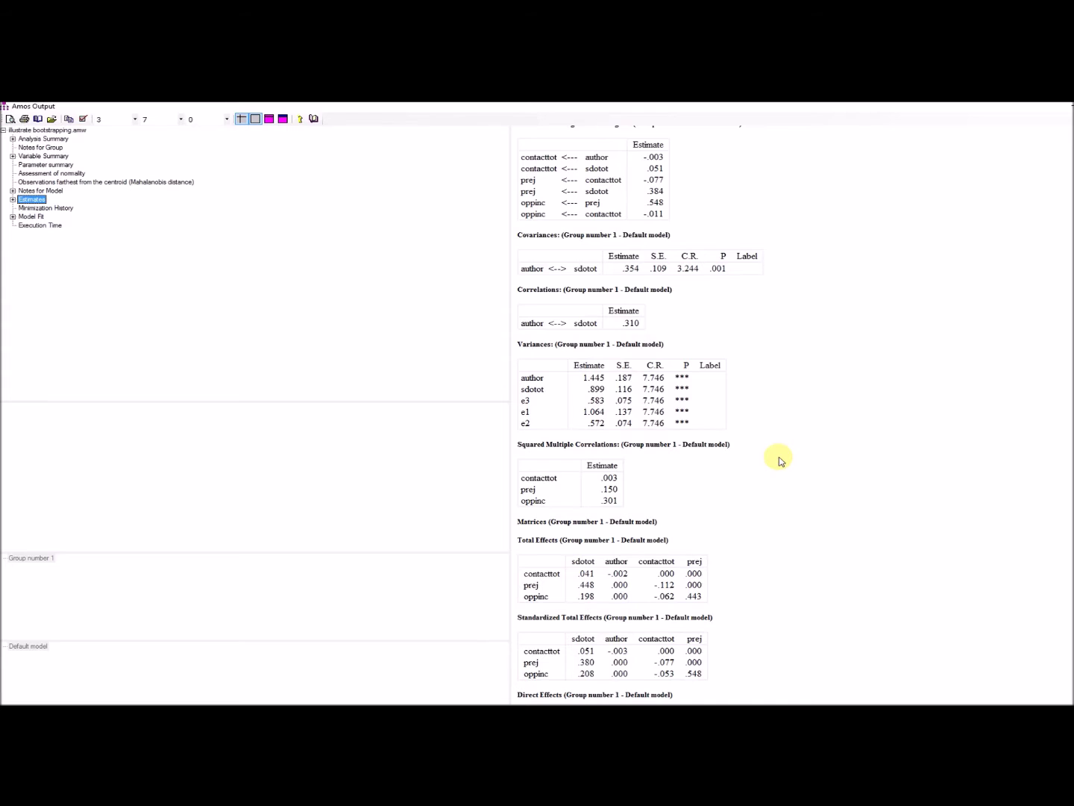
{"action": "scroll", "coordinate": [780, 460], "scroll_direction": "up", "scroll_amount": 3}
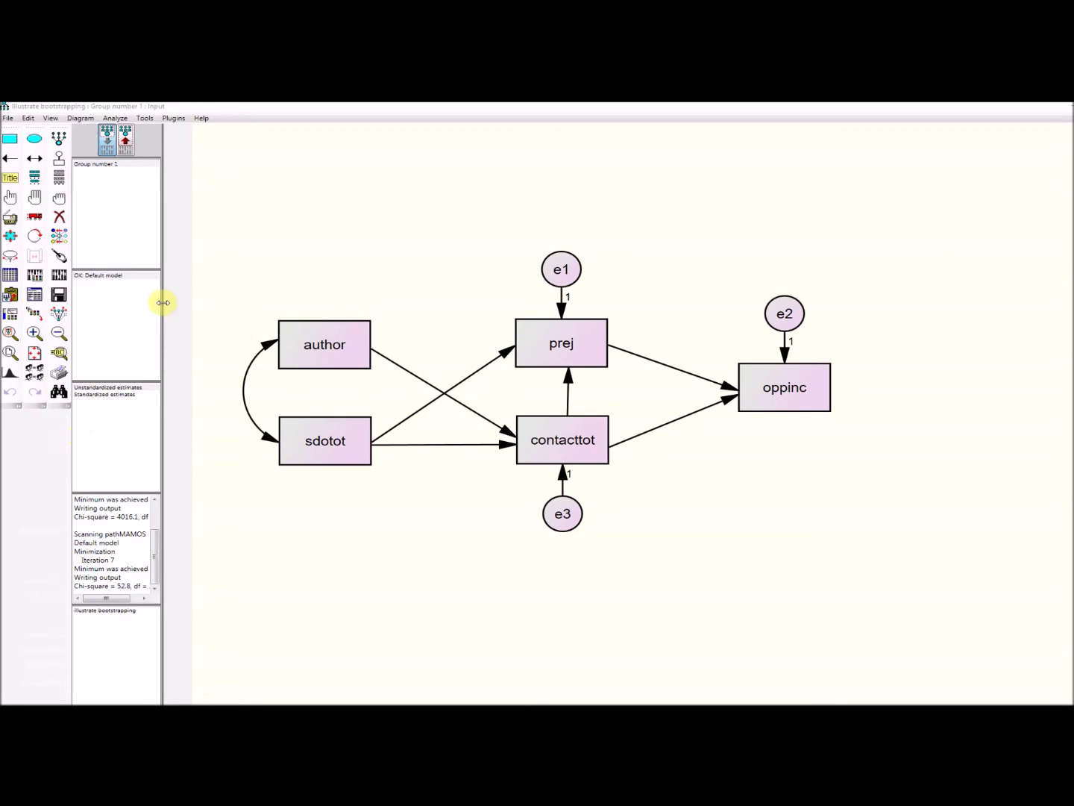
Step: Look over the bootstrap options in the model's analysis properties and close them unchanged
{"action": "left_click", "coordinate": [34, 277]}
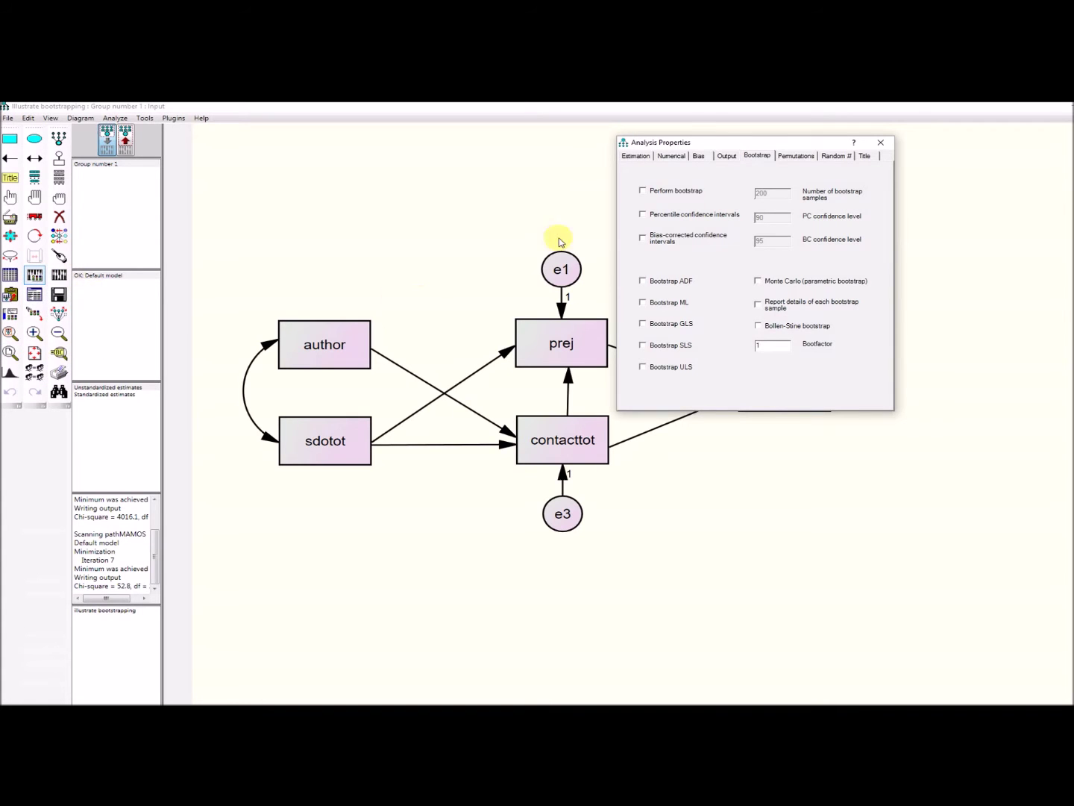
{"action": "left_click", "coordinate": [735, 159]}
{"action": "left_click", "coordinate": [753, 158]}
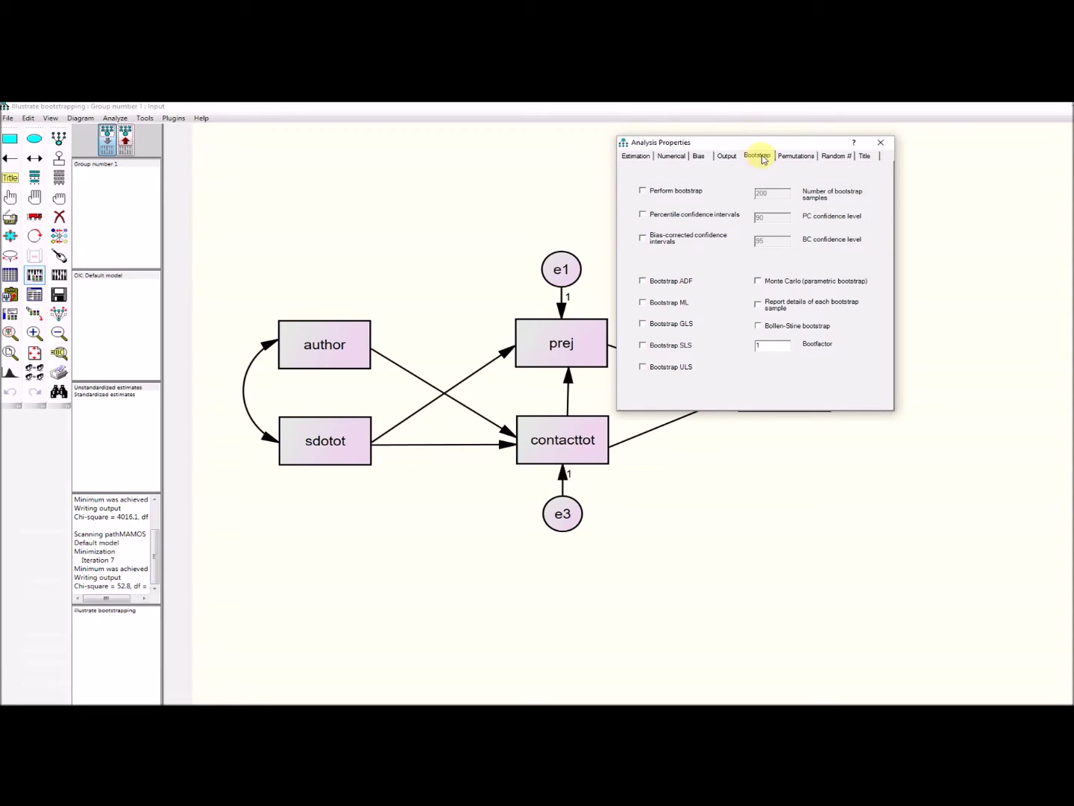
{"action": "left_click", "coordinate": [880, 144]}
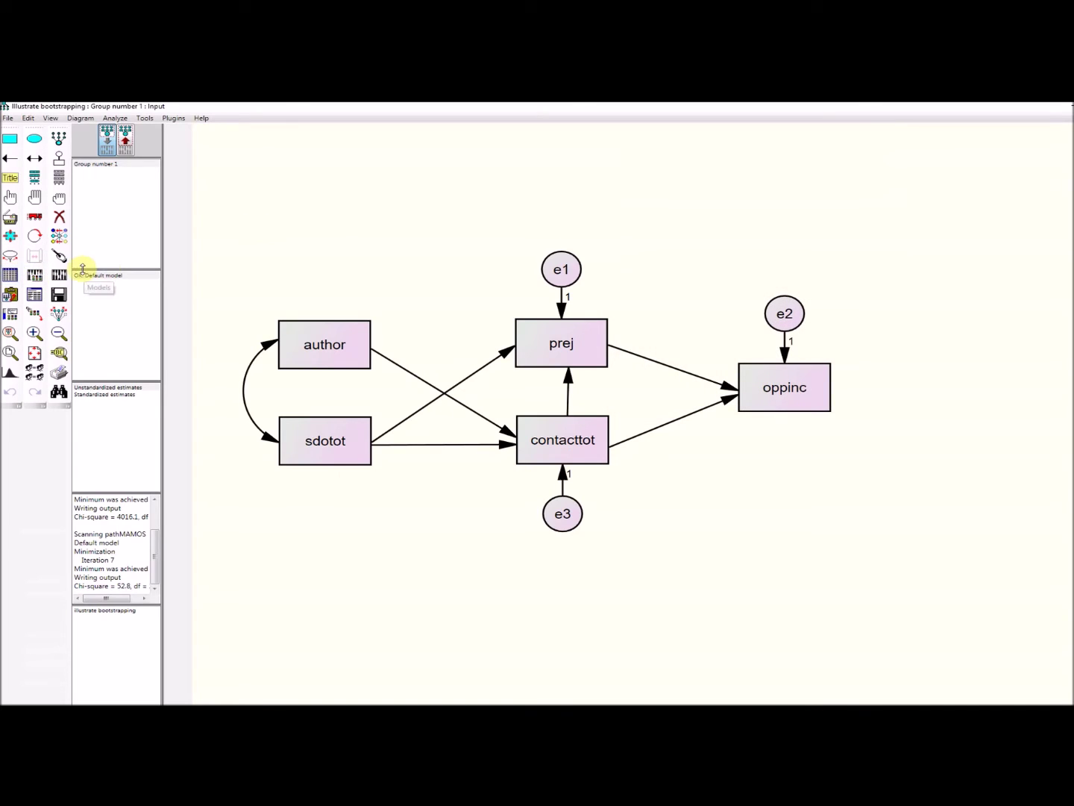
Step: View the cases of the pathMAMOS.sav data file in SPSS, and return to the path diagram in Amos
{"action": "left_click", "coordinate": [10, 276]}
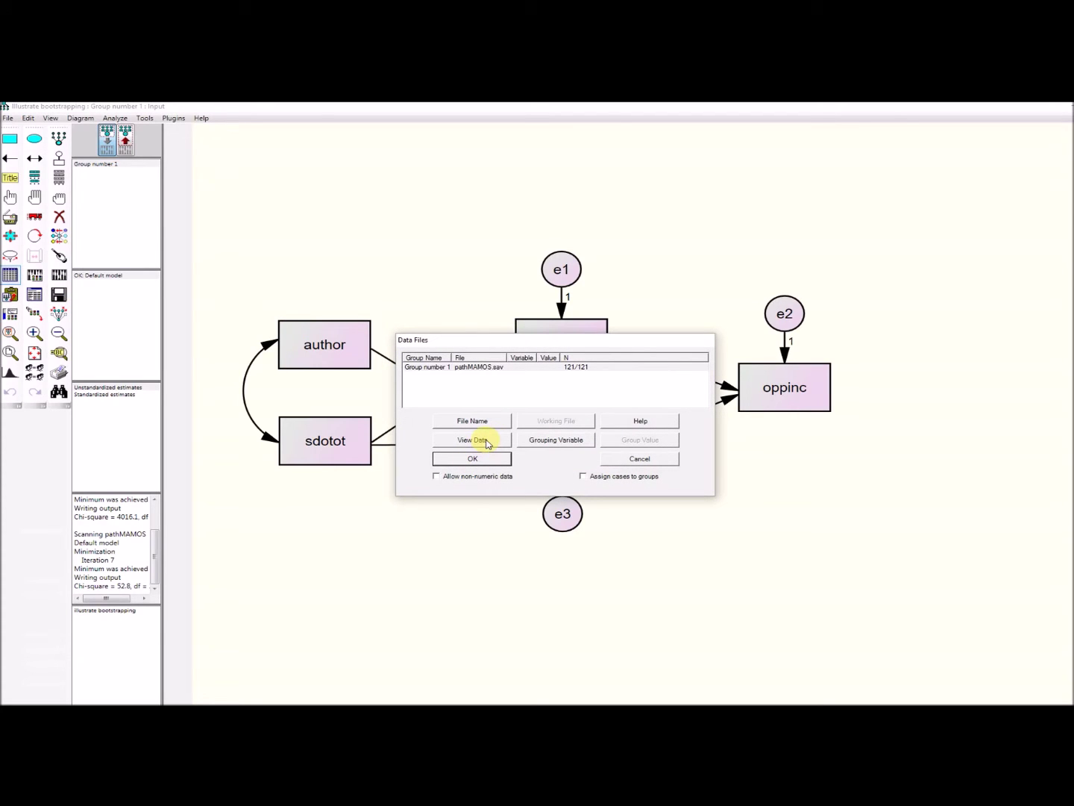
{"action": "left_click", "coordinate": [483, 440]}
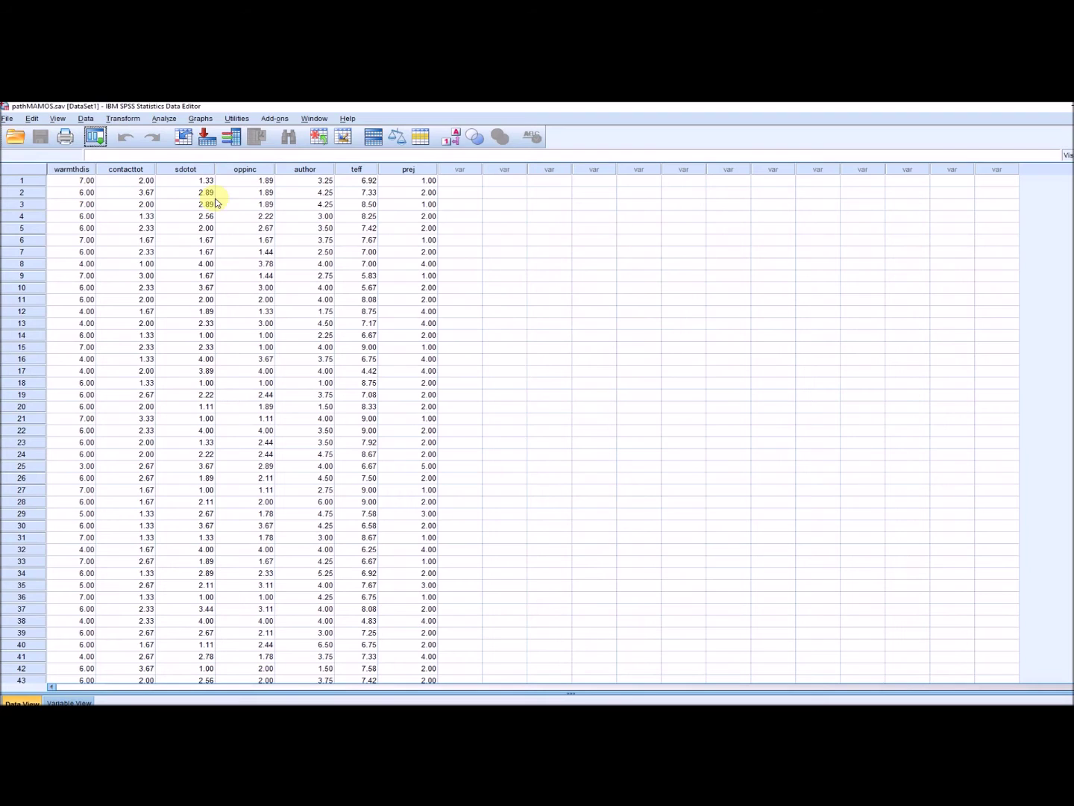
{"action": "left_click", "coordinate": [22, 181]}
{"action": "left_click", "coordinate": [30, 204]}
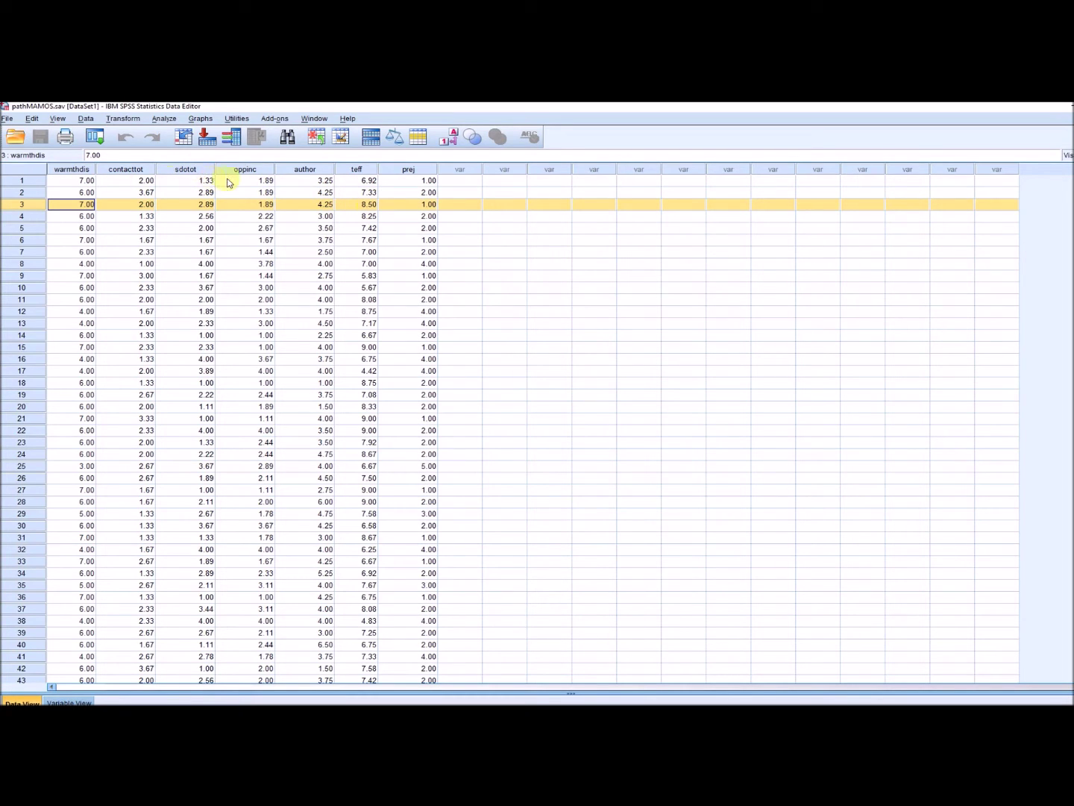
{"action": "left_click", "coordinate": [505, 239]}
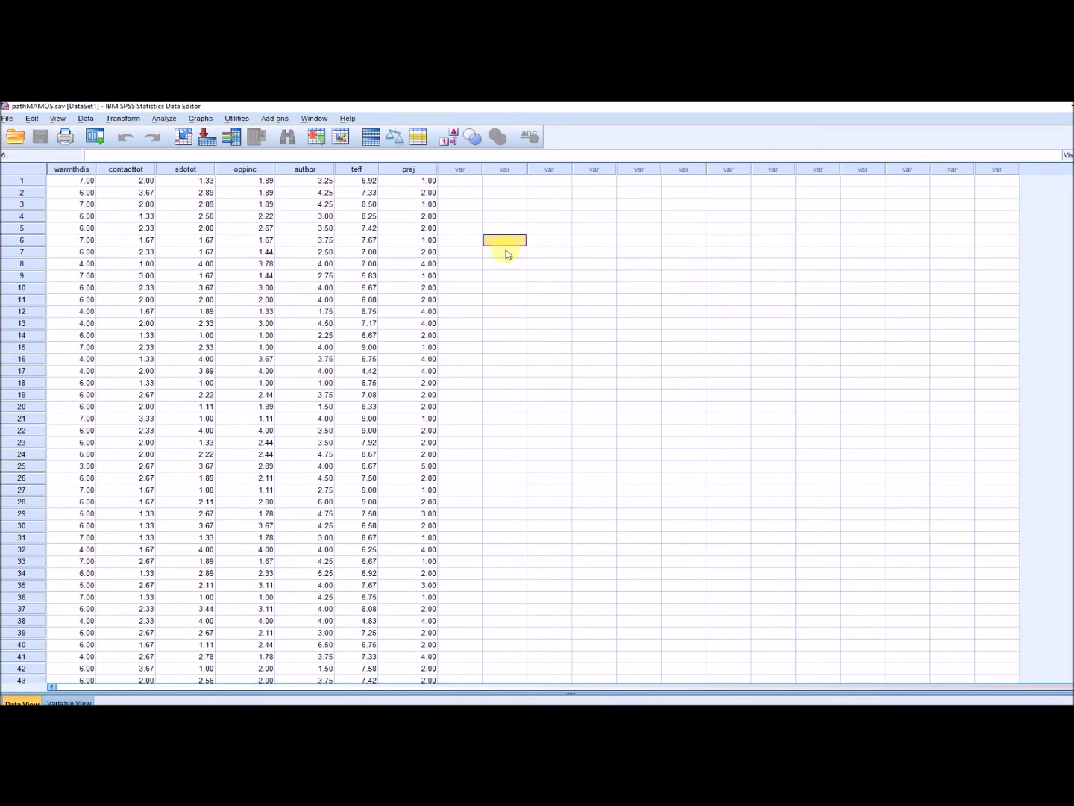
{"action": "scroll", "coordinate": [226, 396], "scroll_direction": "down", "scroll_amount": 20}
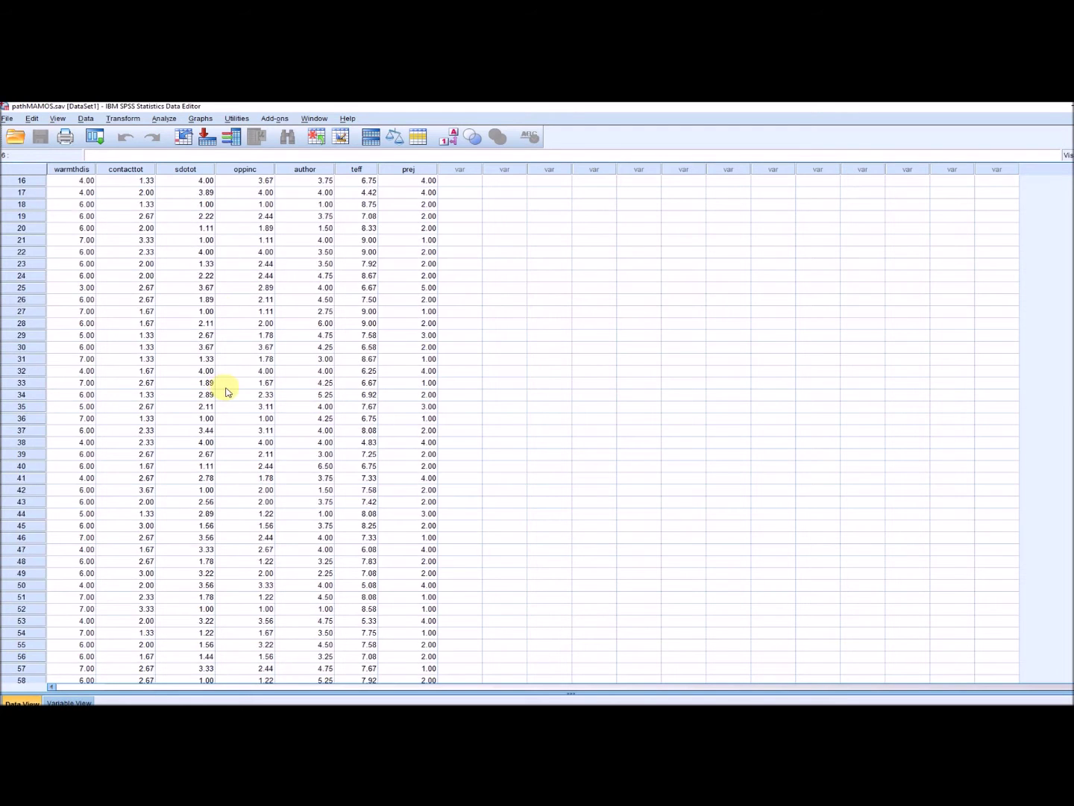
{"action": "scroll", "coordinate": [227, 402], "scroll_direction": "down", "scroll_amount": 10}
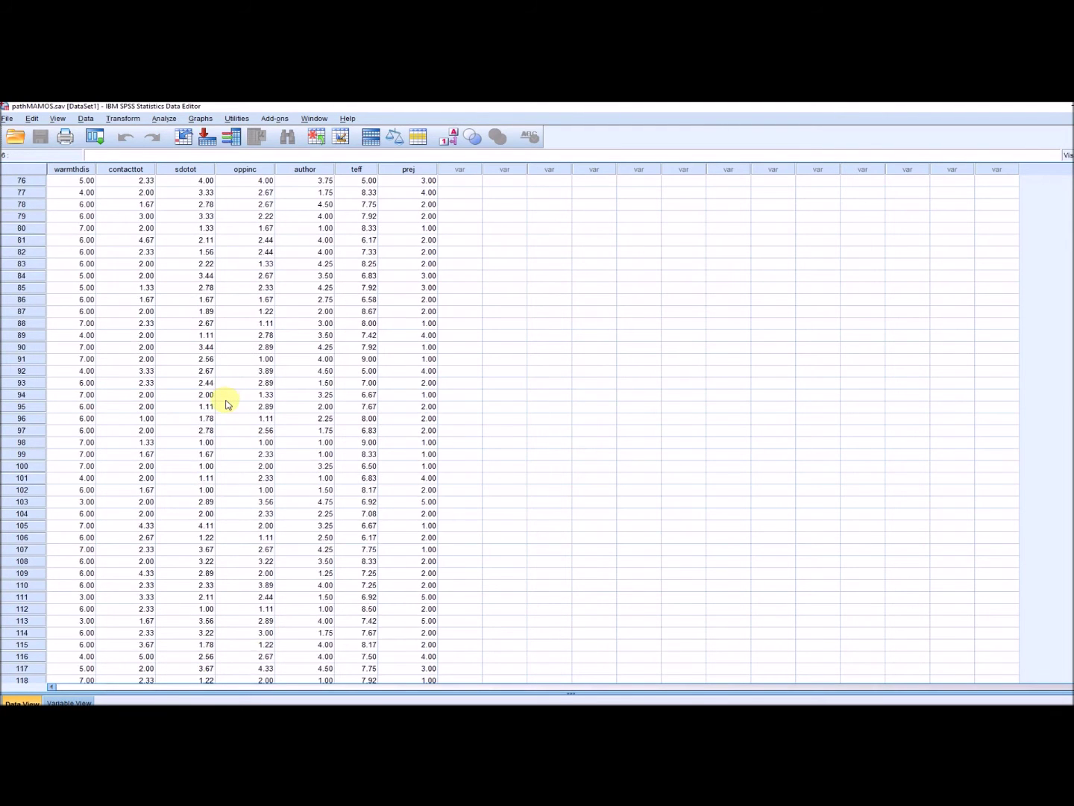
{"action": "scroll", "coordinate": [223, 398], "scroll_direction": "up", "scroll_amount": 9}
{"action": "scroll", "coordinate": [223, 399], "scroll_direction": "up", "scroll_amount": 16}
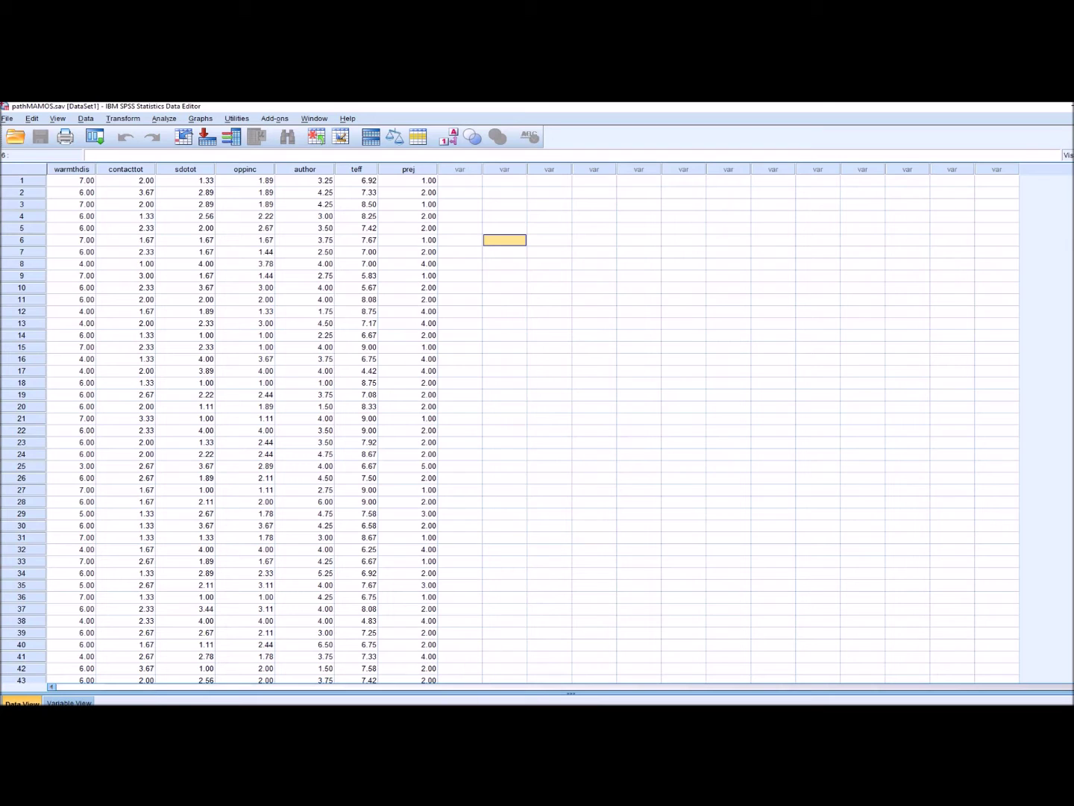
{"action": "left_click", "coordinate": [361, 683]}
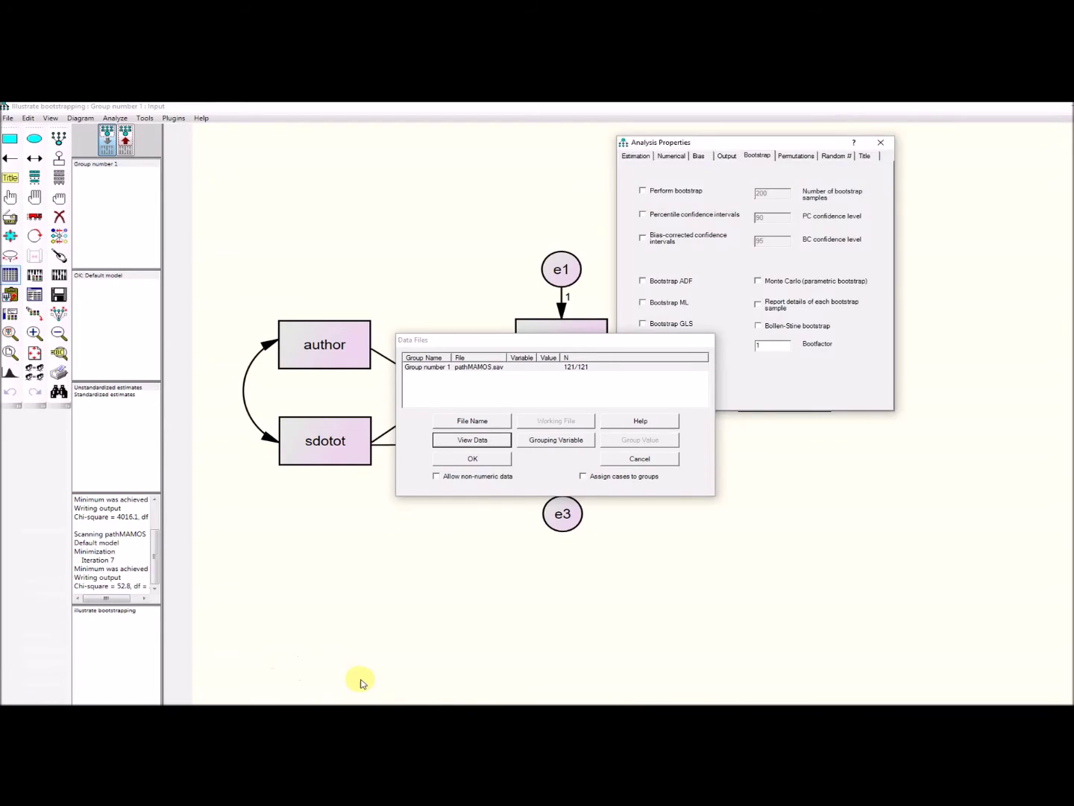
{"action": "left_click", "coordinate": [488, 462]}
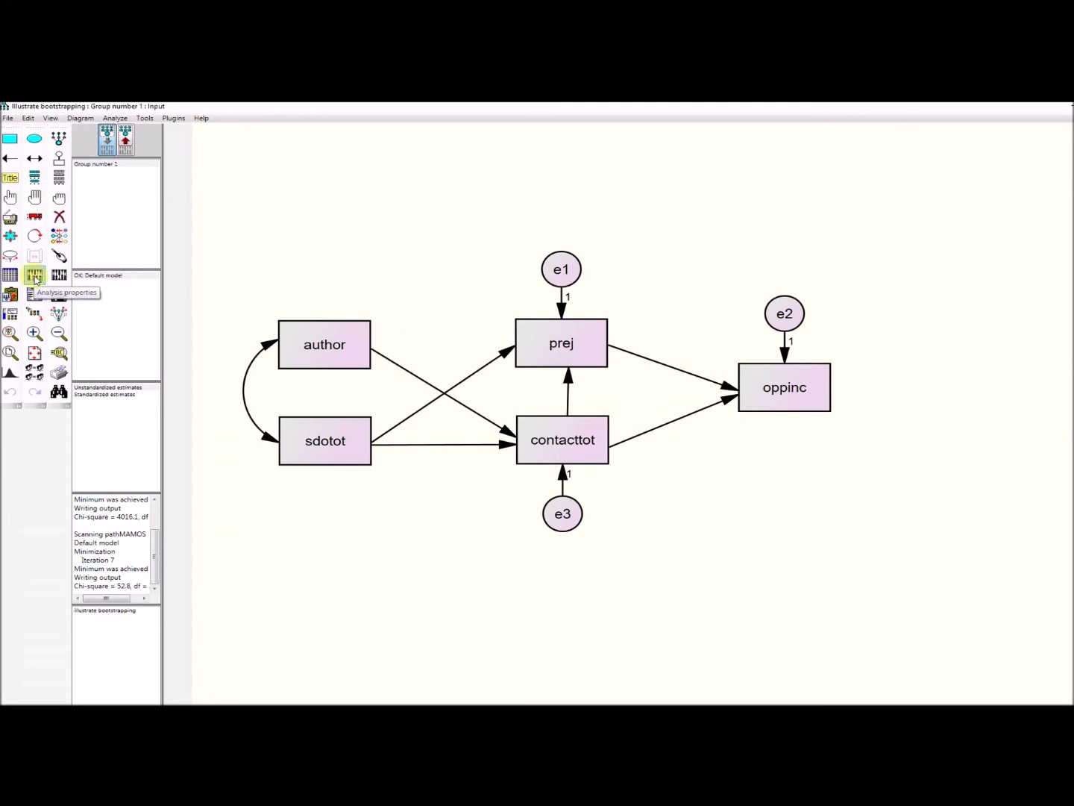
Step: Open the estimation settings in the analysis properties and make sure Estimate means and intercepts is off
{"action": "left_click", "coordinate": [35, 276]}
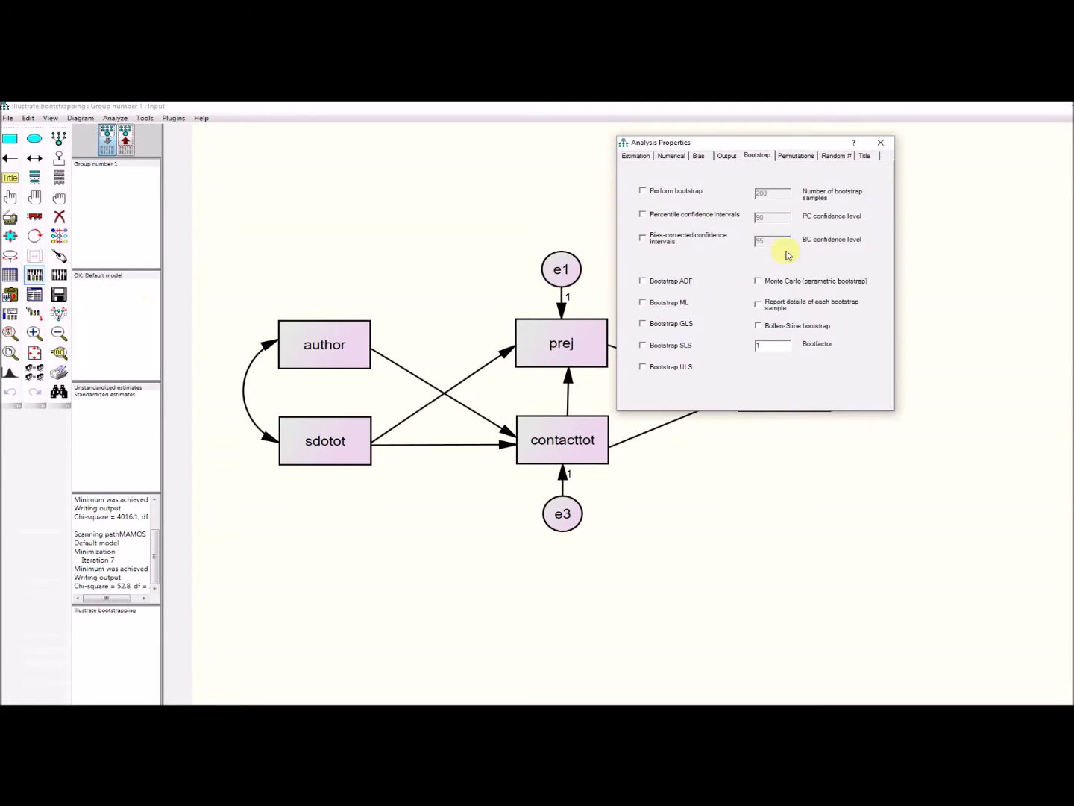
{"action": "left_click", "coordinate": [645, 157]}
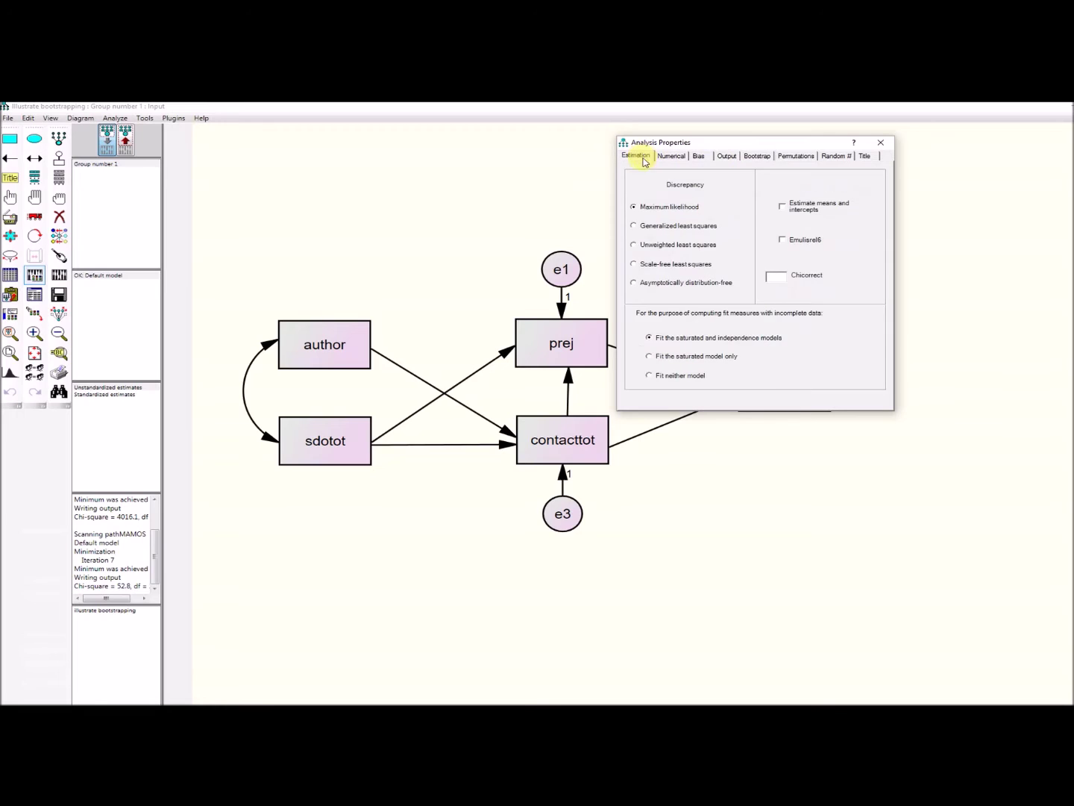
{"action": "left_click", "coordinate": [782, 209]}
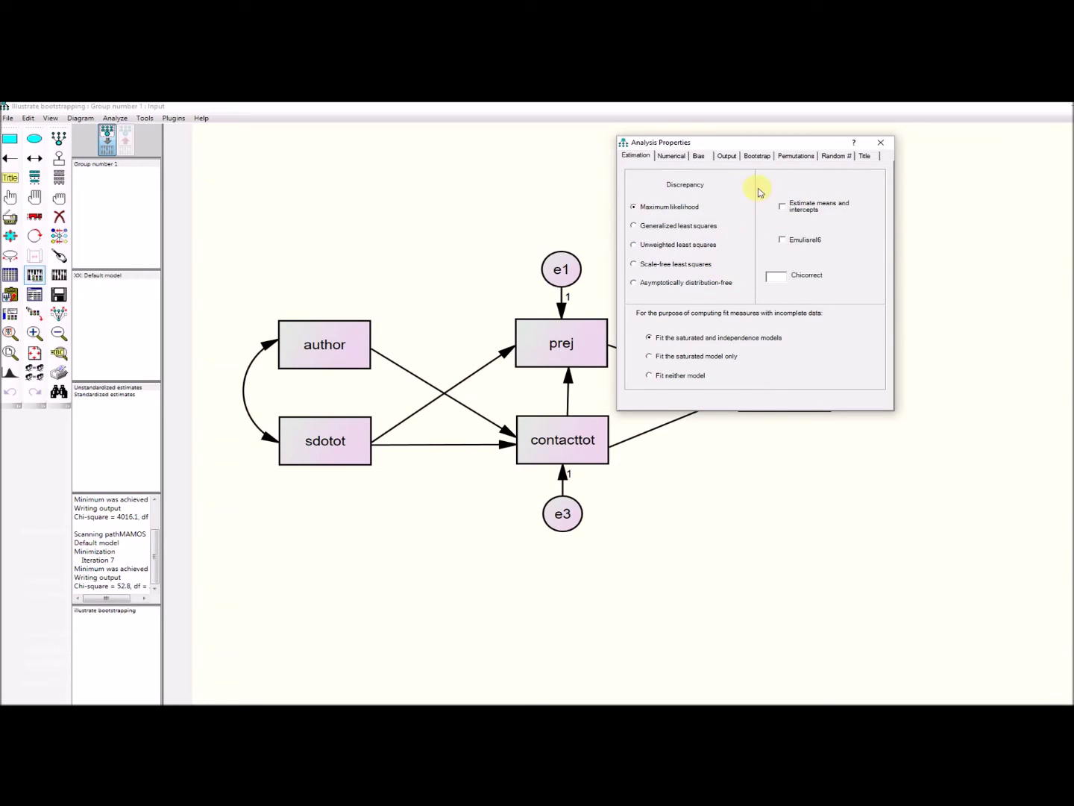
Step: Enable bootstrapping with 500 samples and the Bollen-Stine bootstrap option, and recalculate the model estimates
{"action": "left_click", "coordinate": [766, 163]}
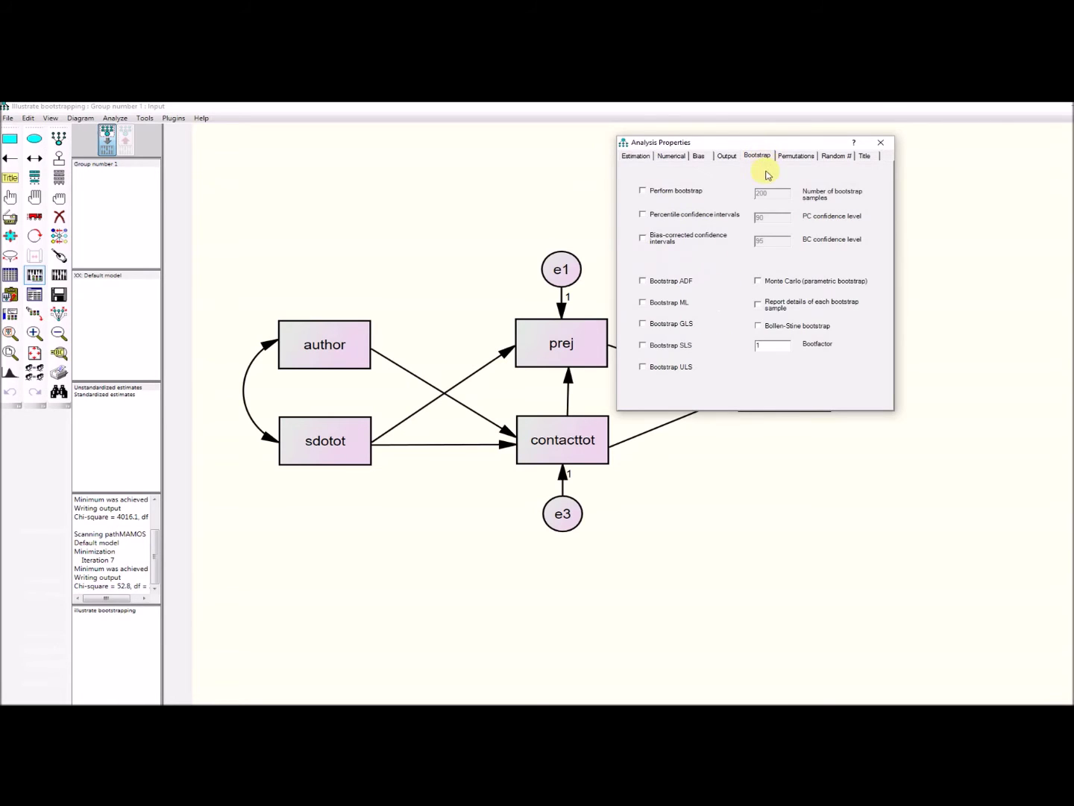
{"action": "left_click", "coordinate": [643, 192]}
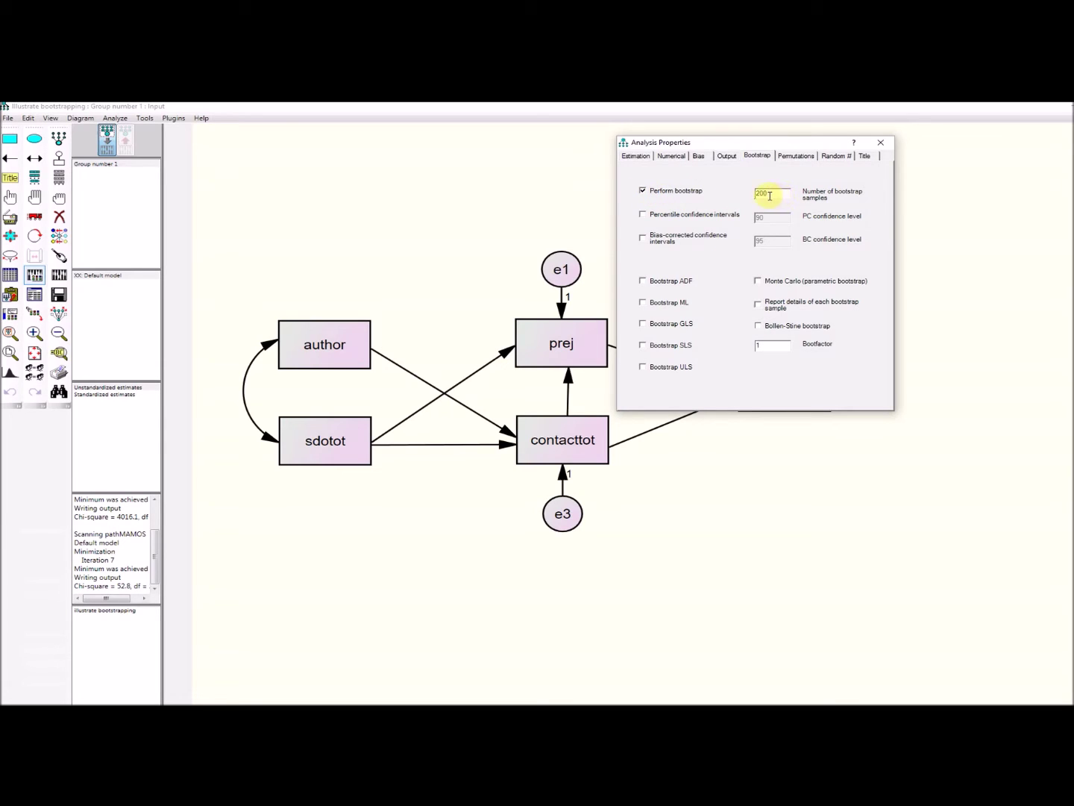
{"action": "left_click_drag", "start_coordinate": [771, 194], "coordinate": [737, 192]}
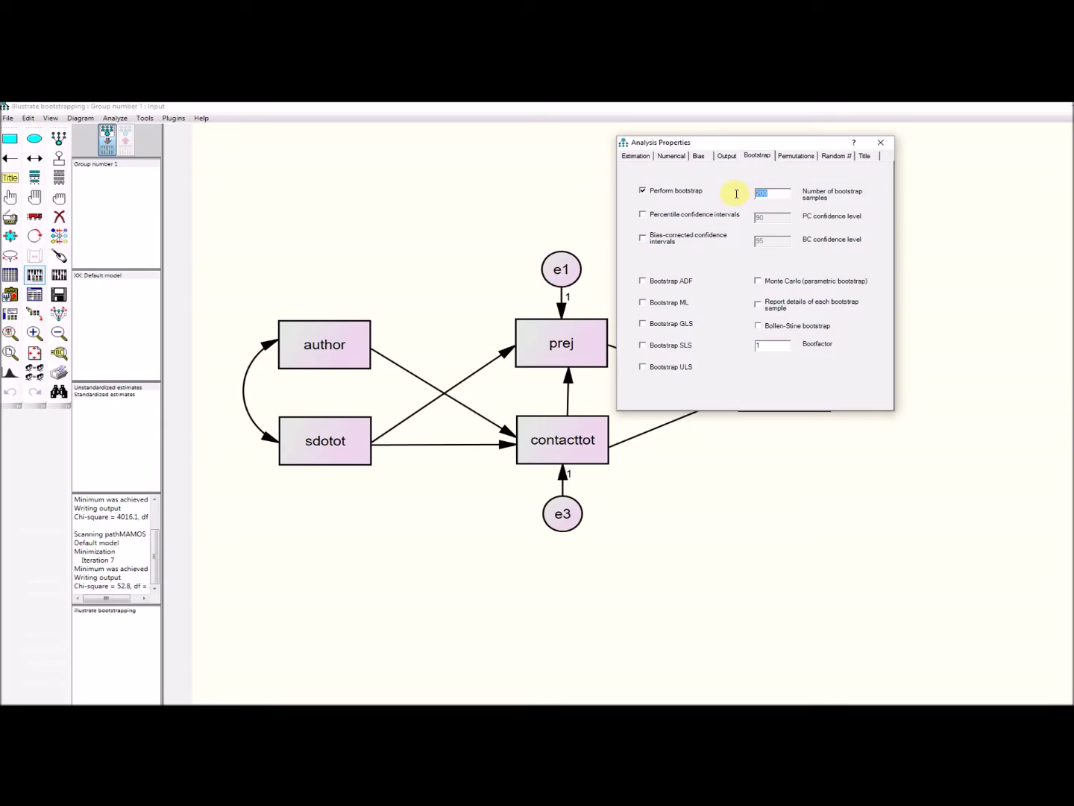
{"action": "type", "text": "50"}
{"action": "left_click", "coordinate": [758, 326]}
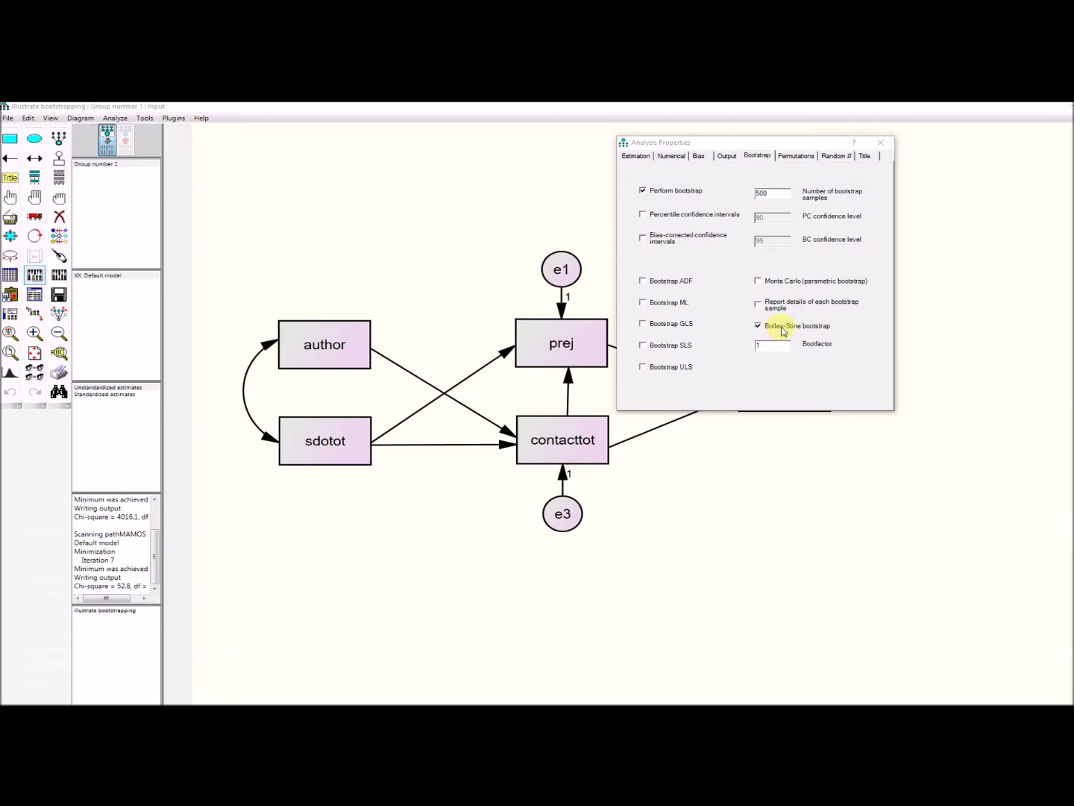
{"action": "left_click", "coordinate": [882, 145]}
{"action": "left_click", "coordinate": [882, 145]}
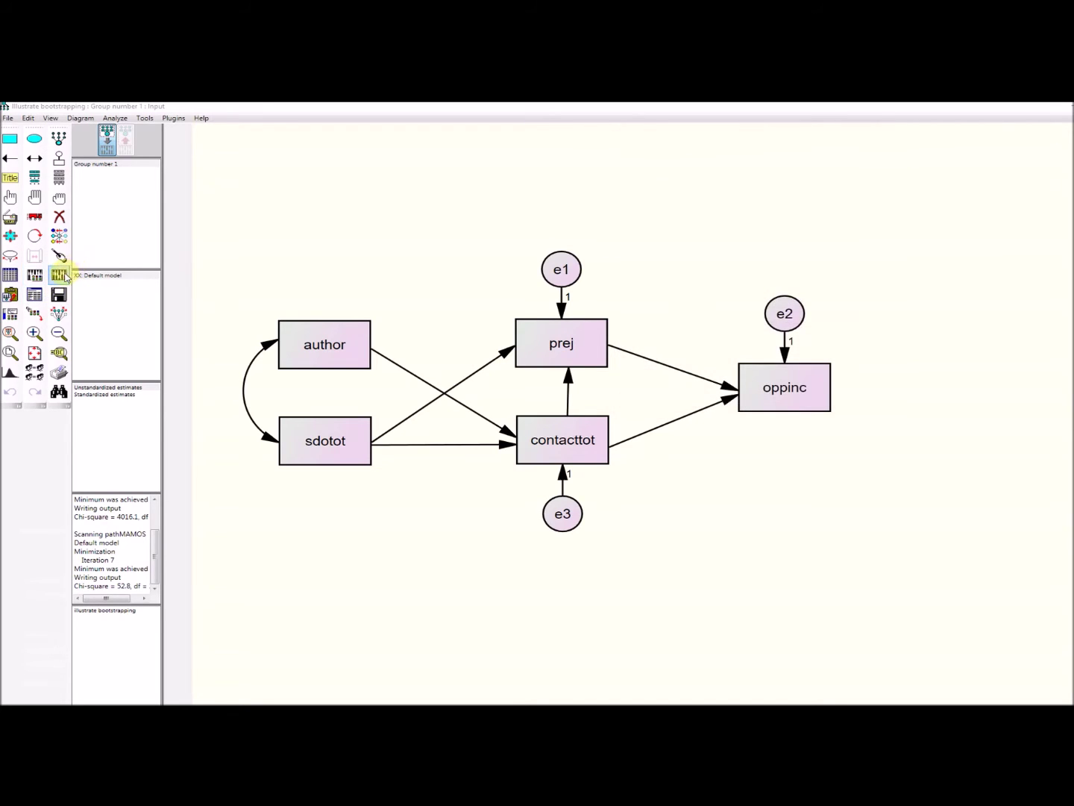
{"action": "left_click", "coordinate": [63, 277]}
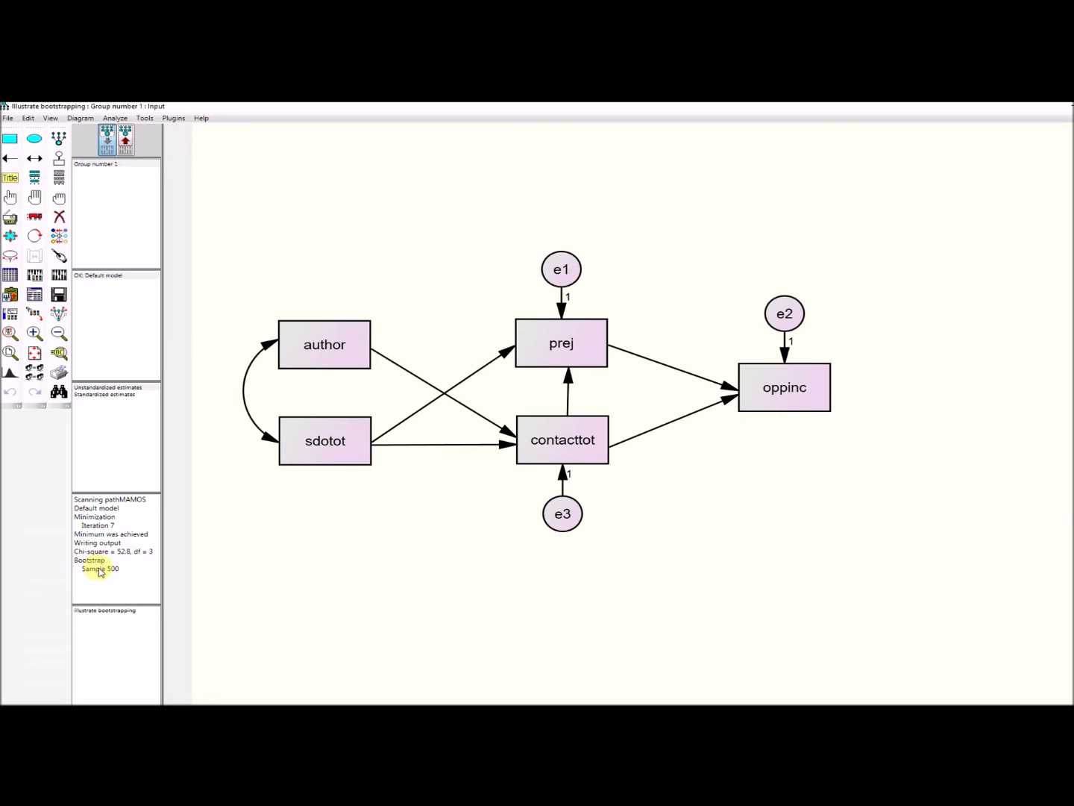
Step: Open the text output and compare the Model Fit summary with the bootstrap distribution of the ML discrepancy
{"action": "left_click", "coordinate": [34, 299]}
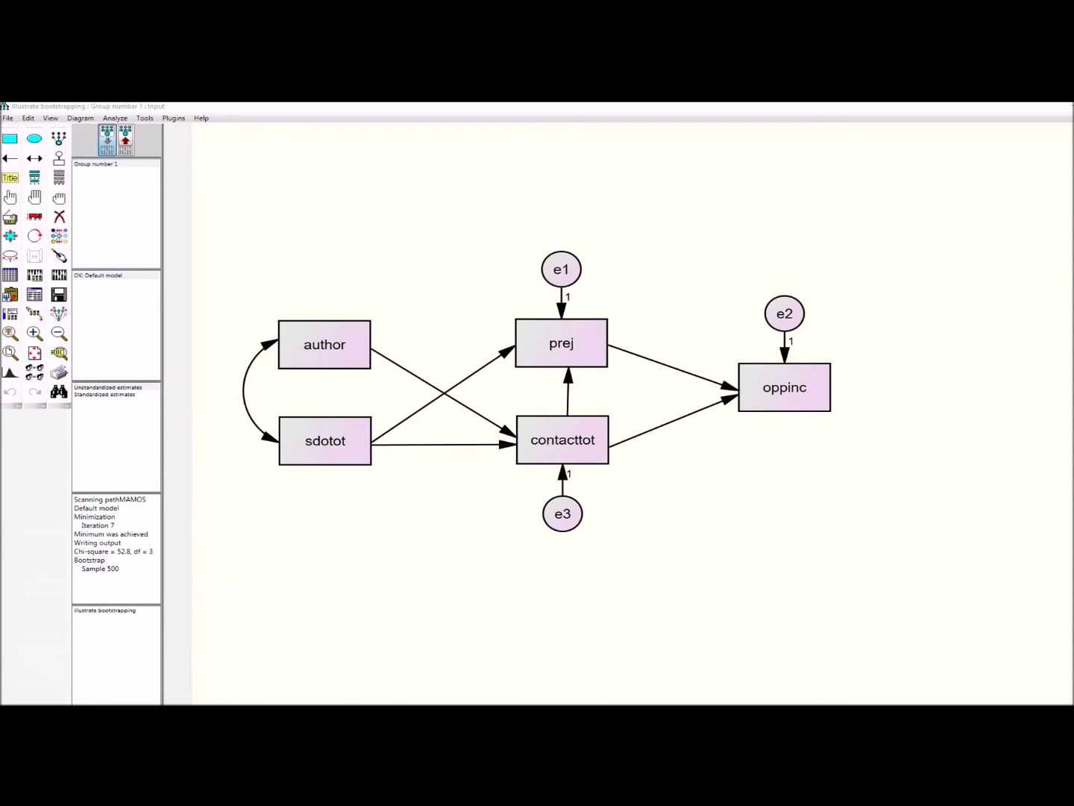
{"action": "left_click", "coordinate": [523, 675]}
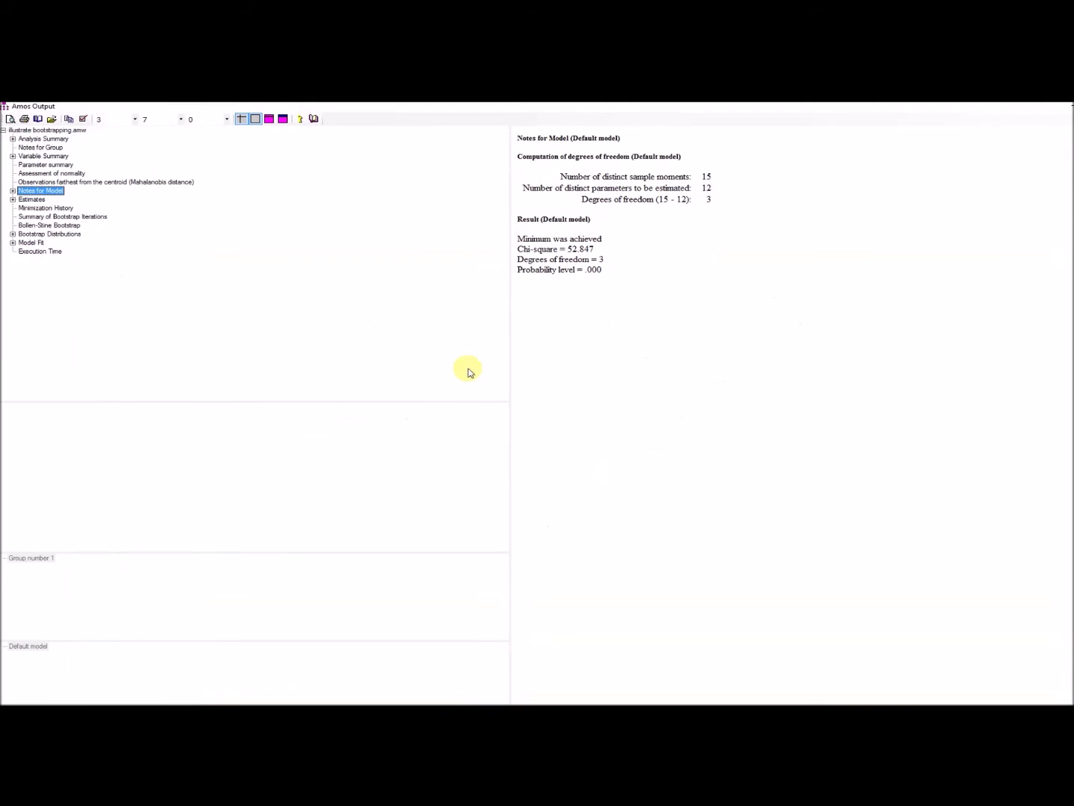
{"action": "left_click", "coordinate": [37, 243]}
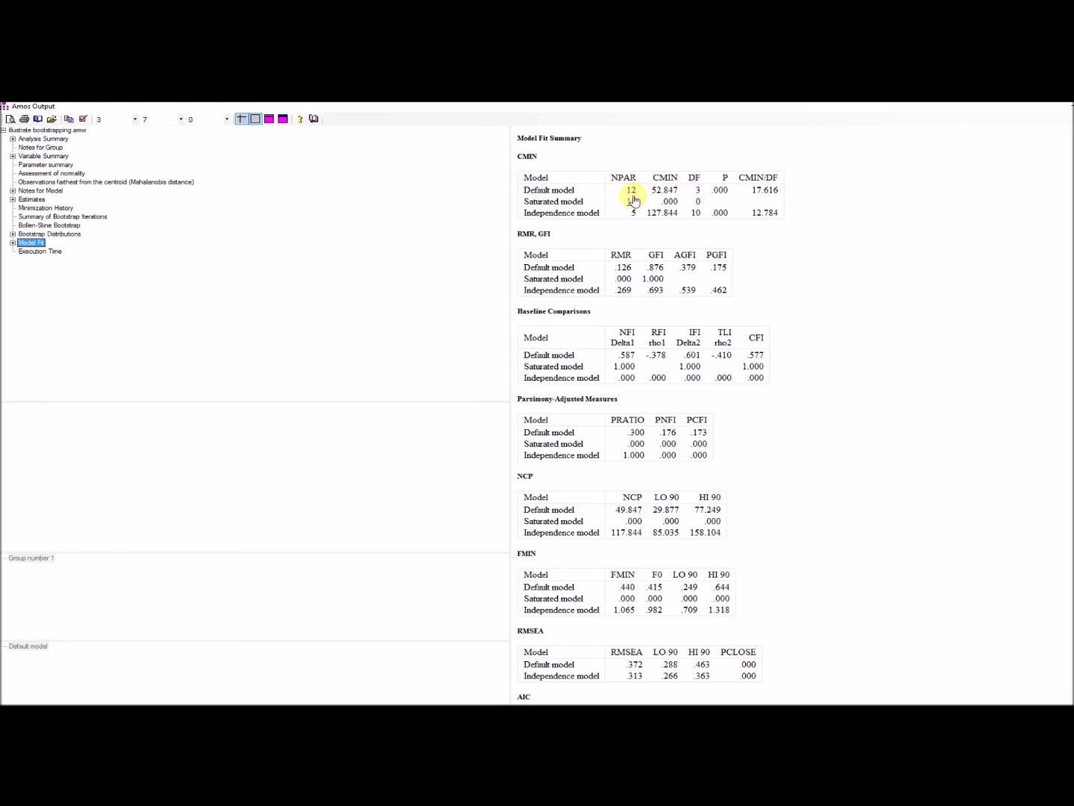
{"action": "left_click", "coordinate": [78, 235]}
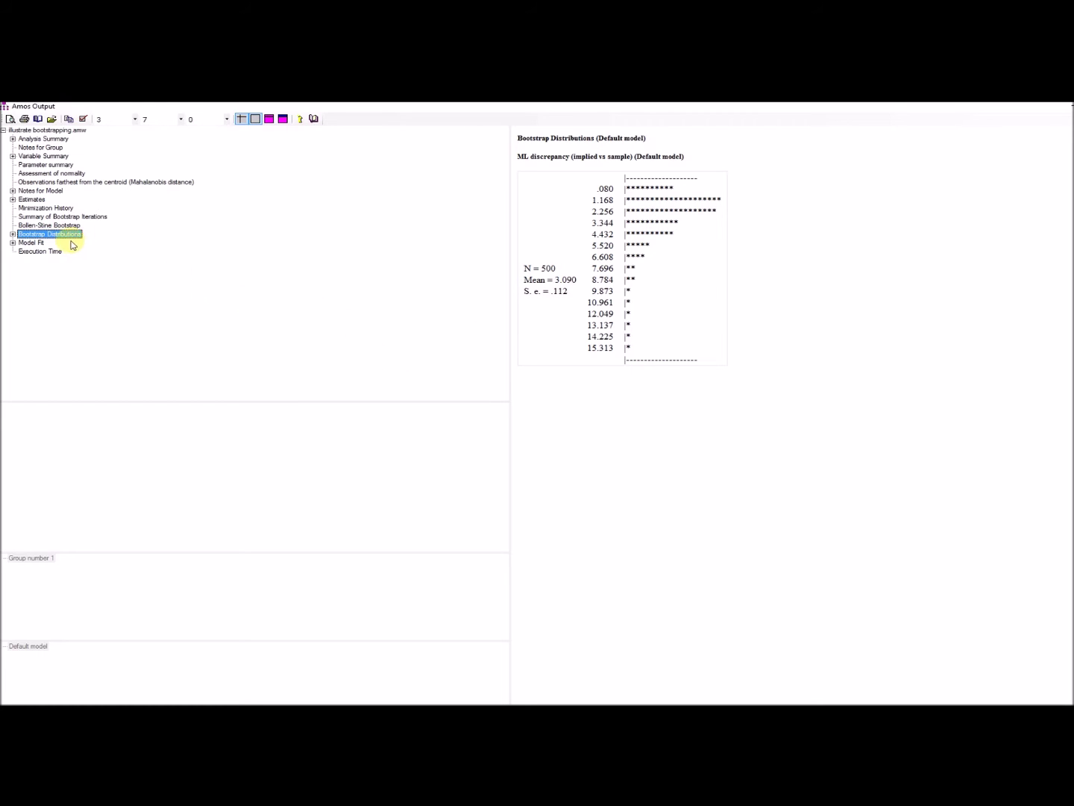
{"action": "left_click", "coordinate": [34, 243]}
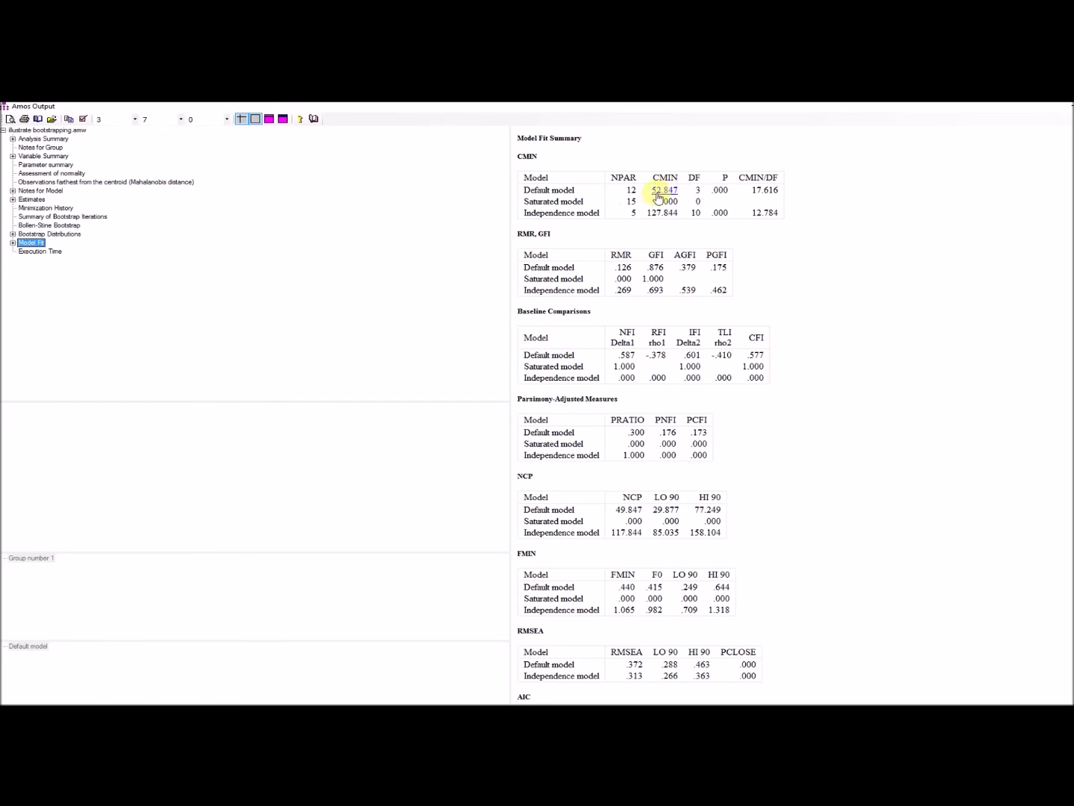
{"action": "left_click", "coordinate": [54, 234]}
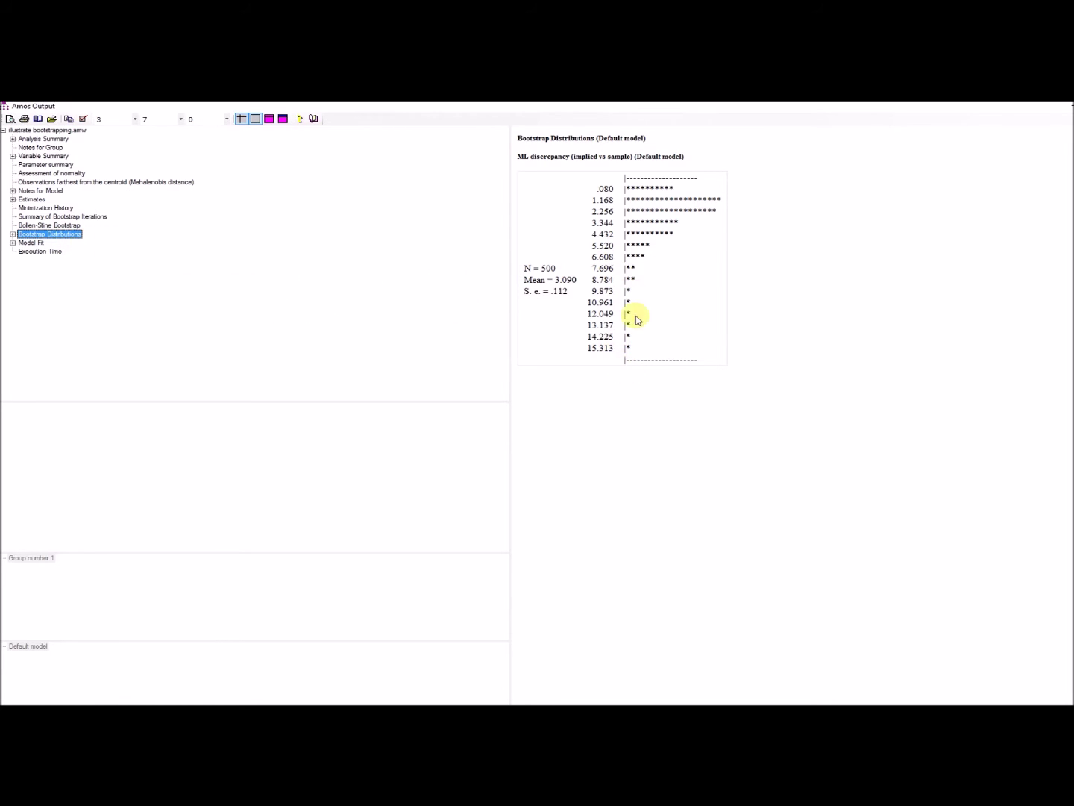
Step: Examine the Bollen-Stine Bootstrap results, highlighting the null hypothesis test line and its p value
{"action": "left_click", "coordinate": [77, 226]}
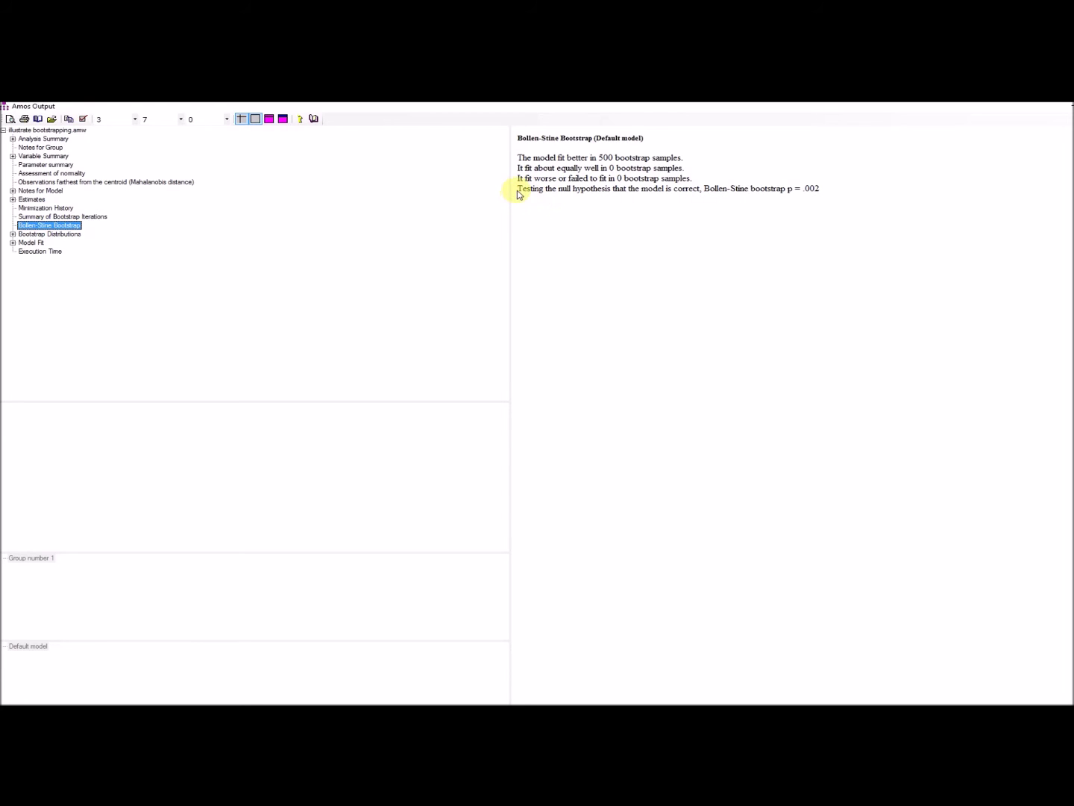
{"action": "left_click_drag", "start_coordinate": [519, 190], "coordinate": [824, 194]}
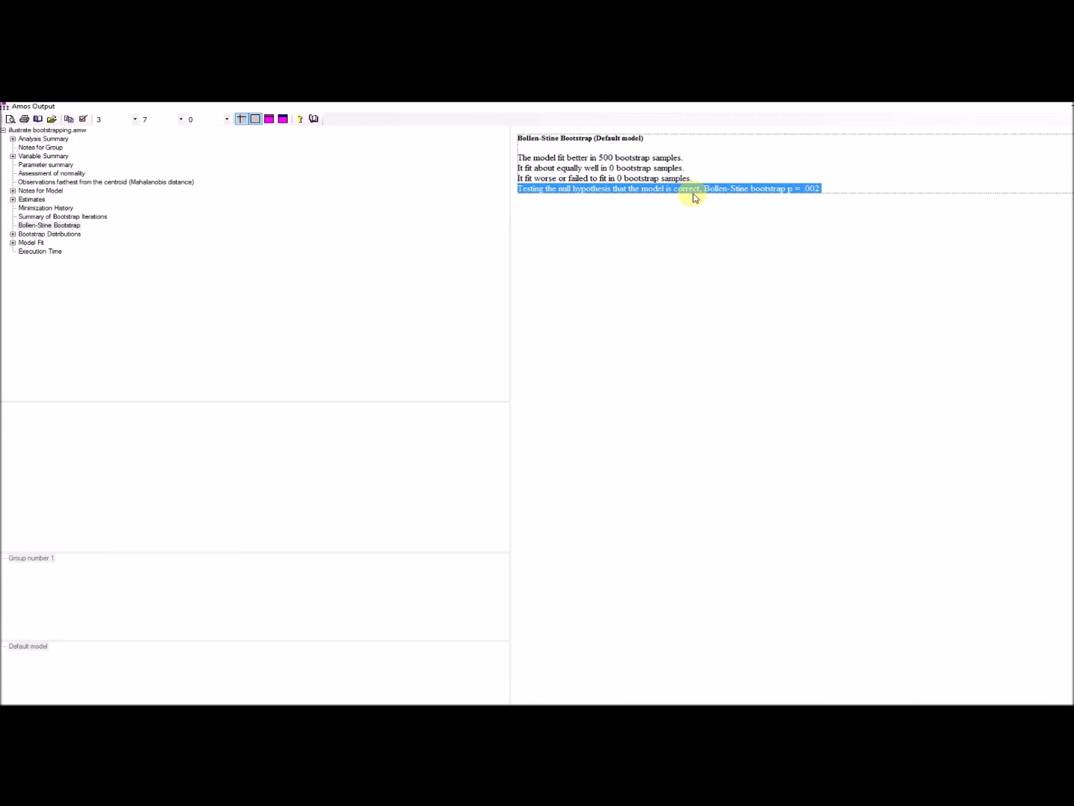
{"action": "left_click", "coordinate": [743, 211]}
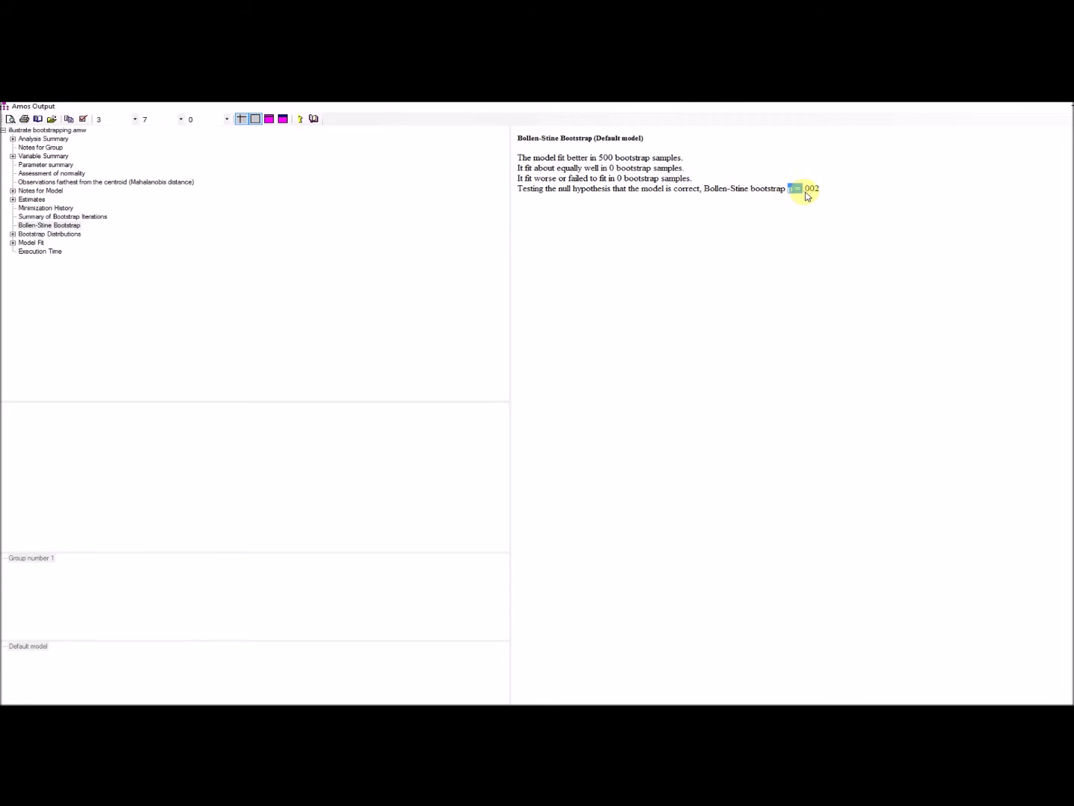
{"action": "left_click_drag", "start_coordinate": [807, 196], "coordinate": [820, 197]}
{"action": "left_click", "coordinate": [804, 202]}
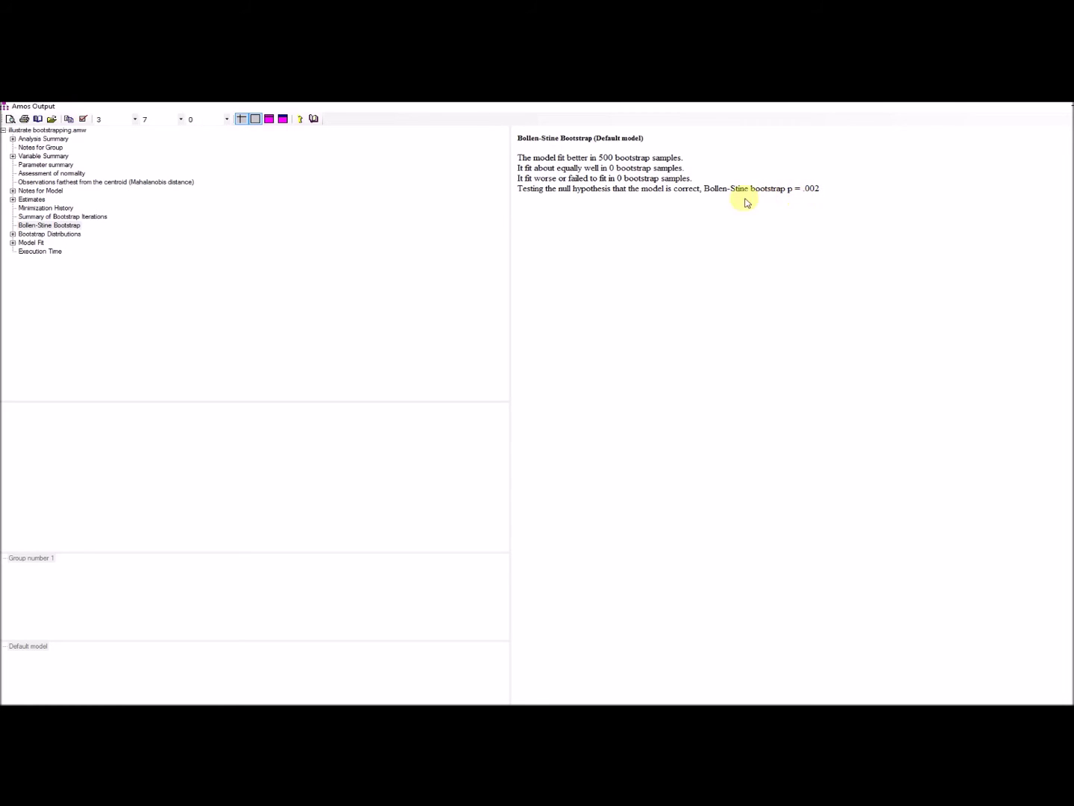
Step: Check the Model Fit chi-square test again against the Bollen-Stine bootstrap p value
{"action": "left_click", "coordinate": [31, 243]}
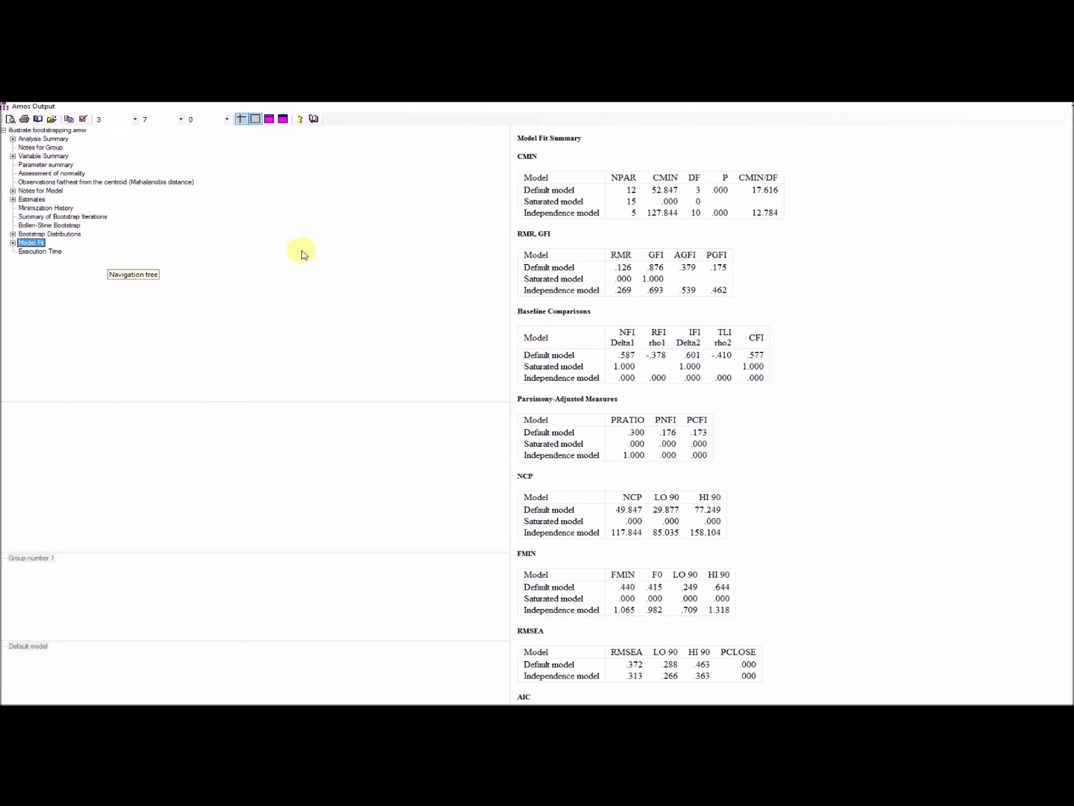
{"action": "left_click", "coordinate": [69, 235]}
{"action": "left_click", "coordinate": [62, 226]}
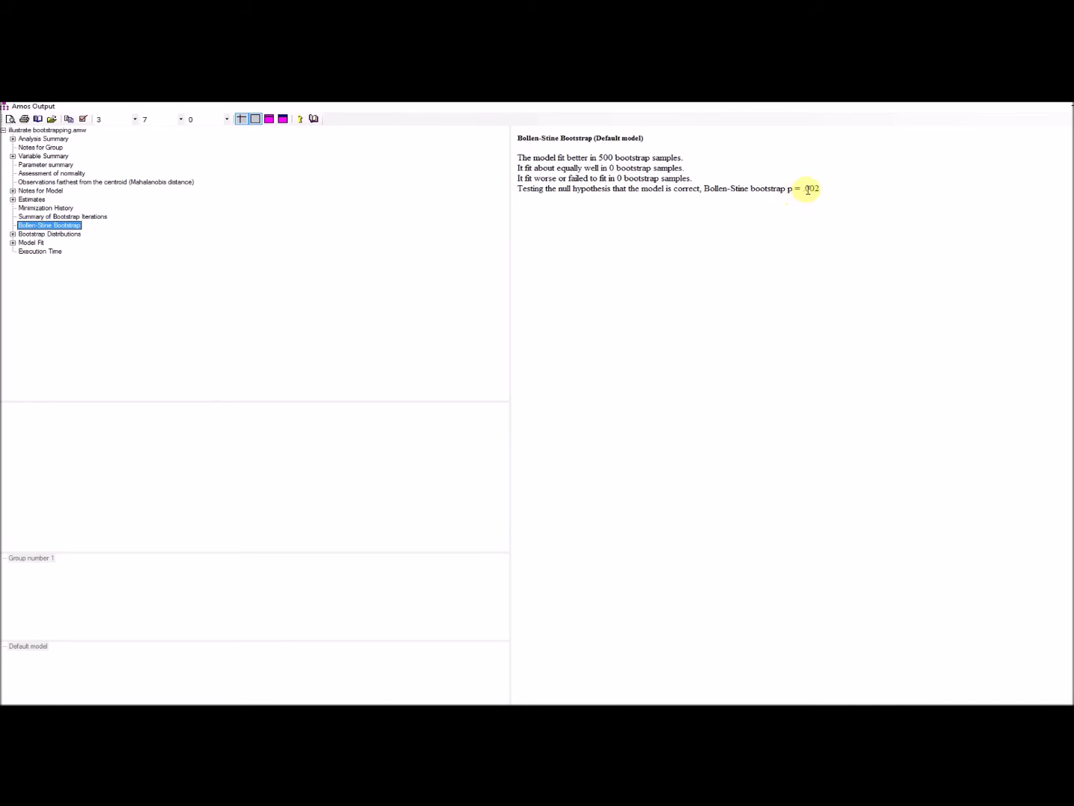
{"action": "left_click_drag", "start_coordinate": [704, 188], "coordinate": [834, 190]}
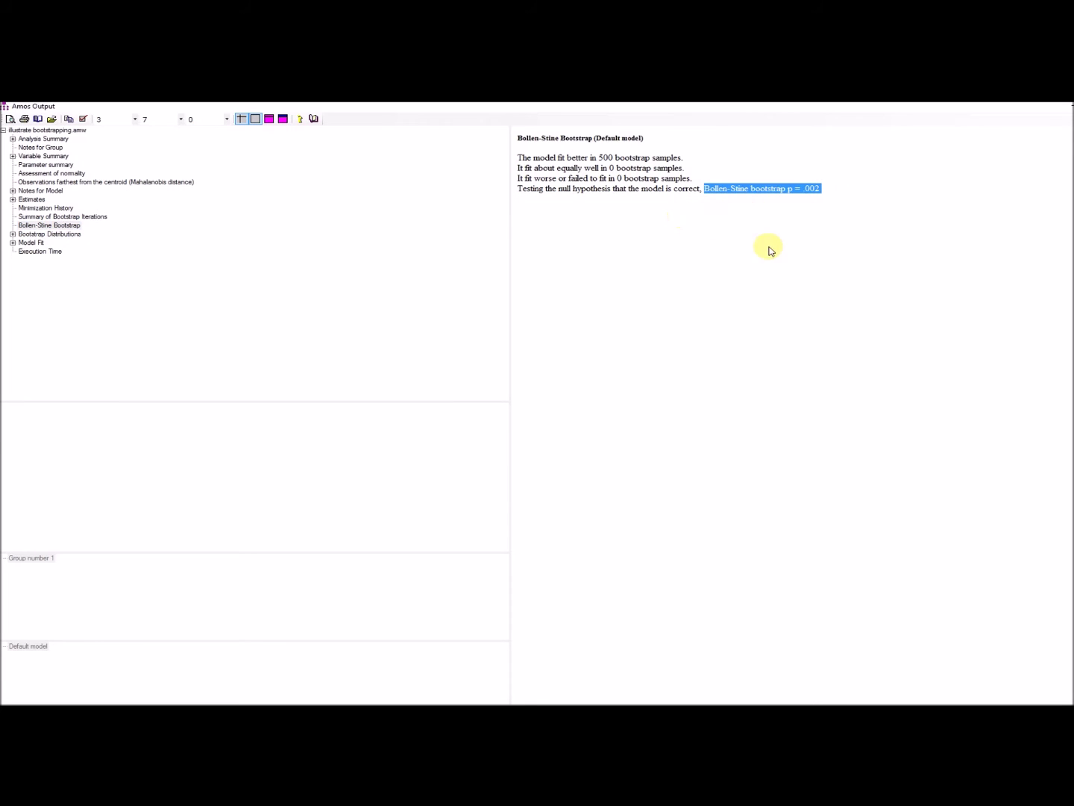
{"action": "left_click", "coordinate": [805, 203]}
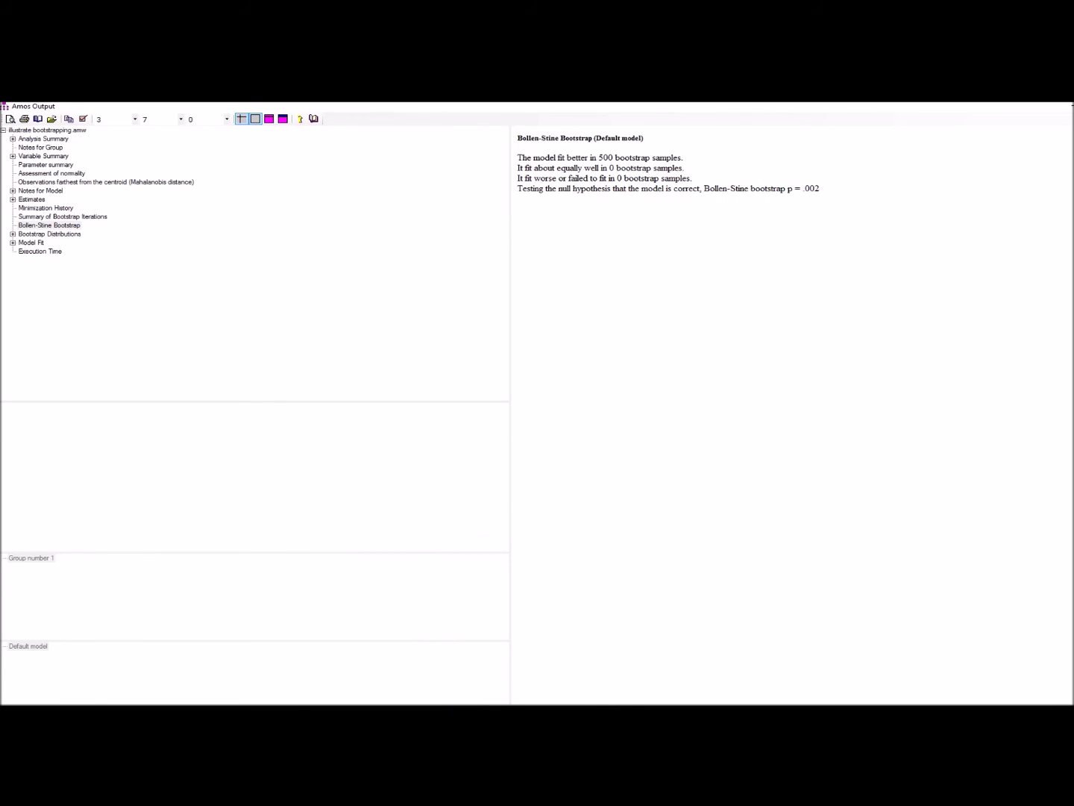
Step: Replace the Bollen-Stine bootstrap with bias-corrected confidence intervals at the 95 level for the path model, and recalculate the estimates
{"action": "left_click", "coordinate": [451, 738]}
{"action": "left_click", "coordinate": [439, 682]}
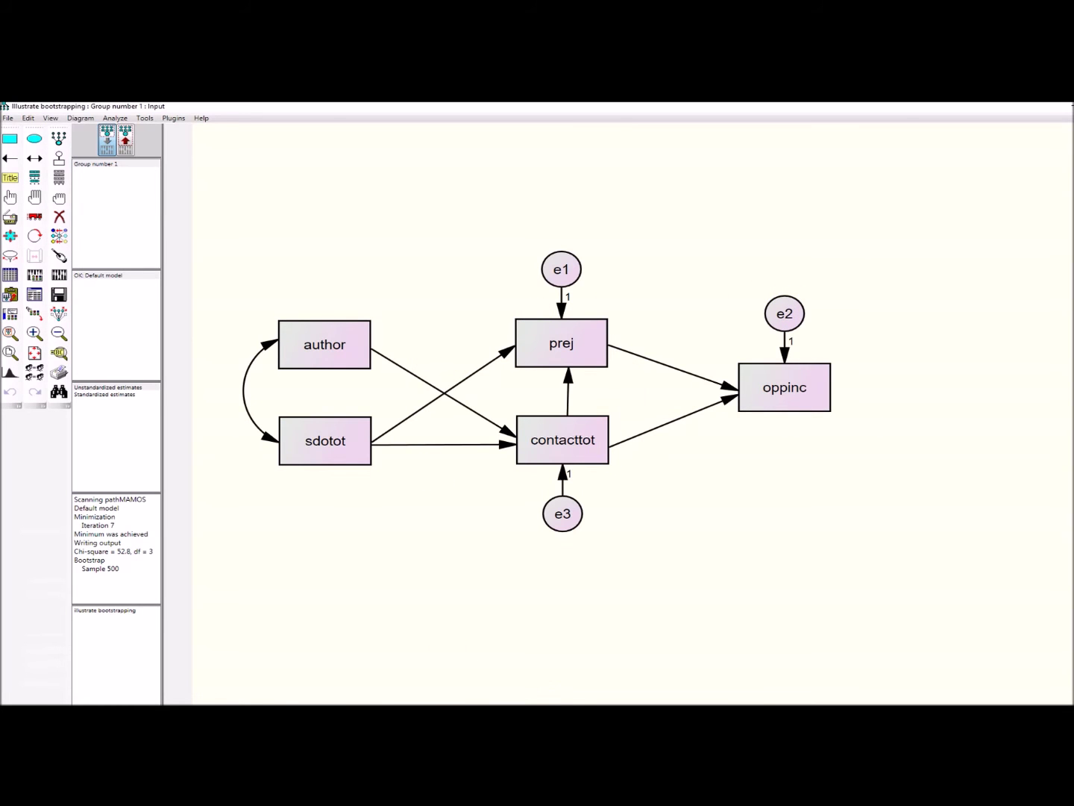
{"action": "left_click", "coordinate": [34, 275]}
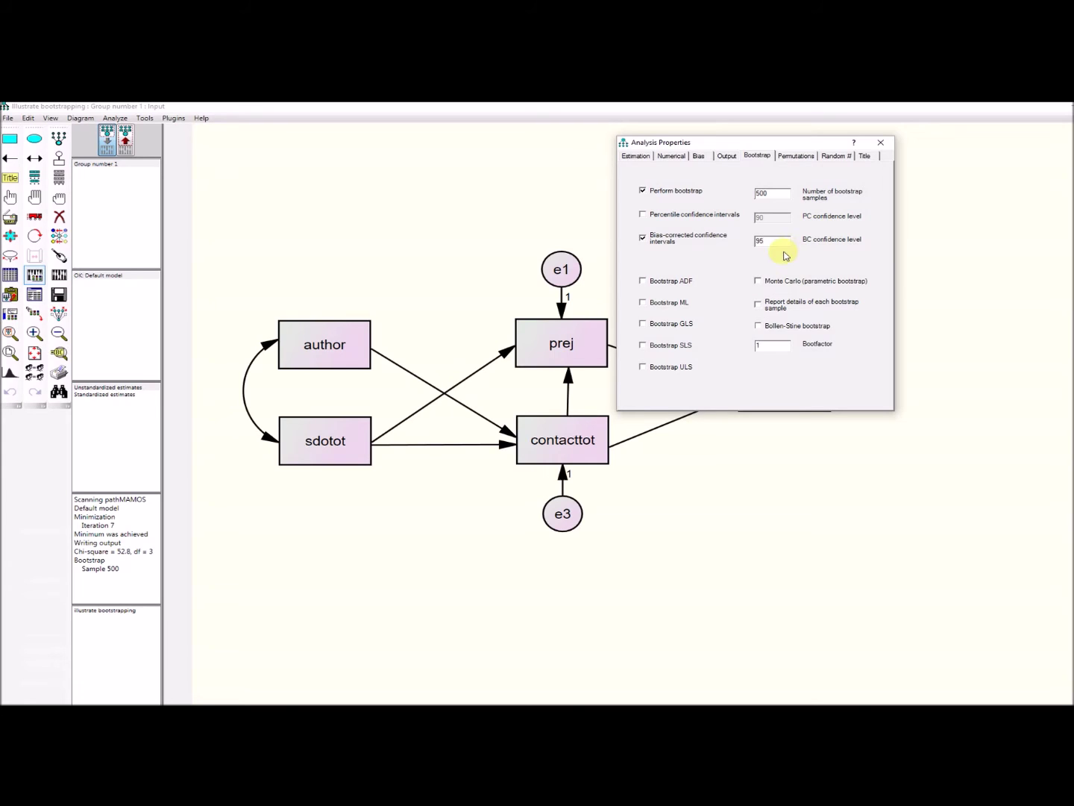
{"action": "left_click", "coordinate": [882, 144]}
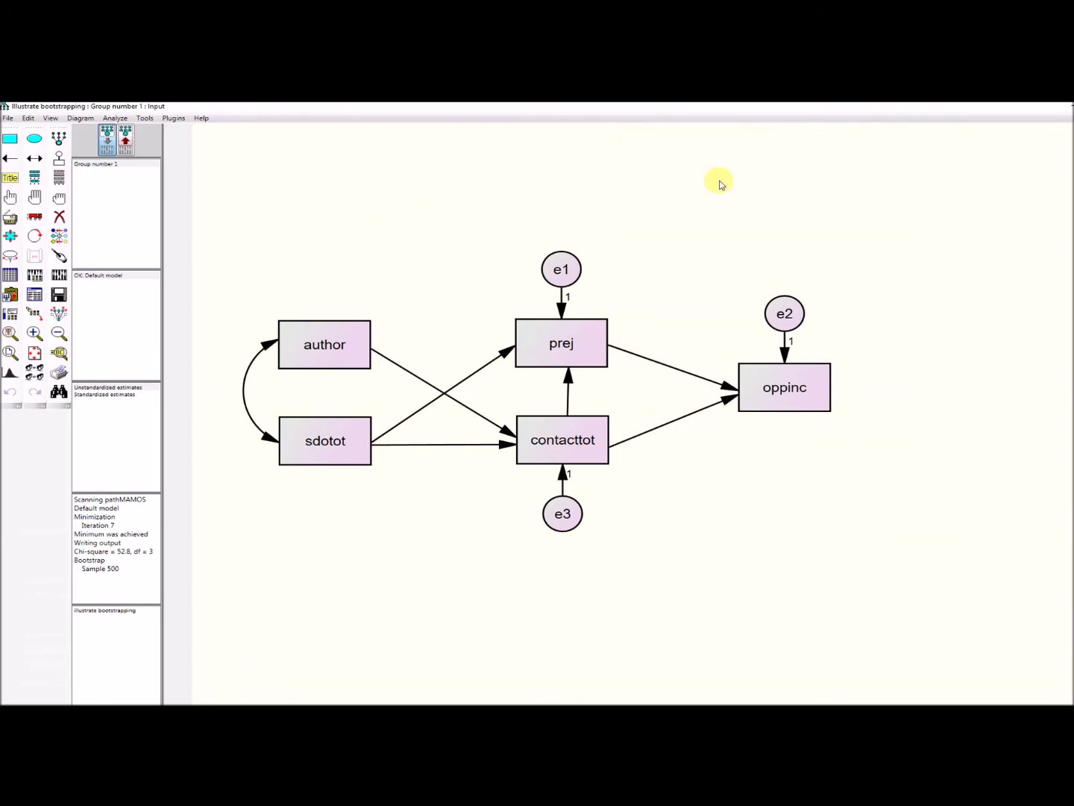
{"action": "left_click", "coordinate": [60, 276]}
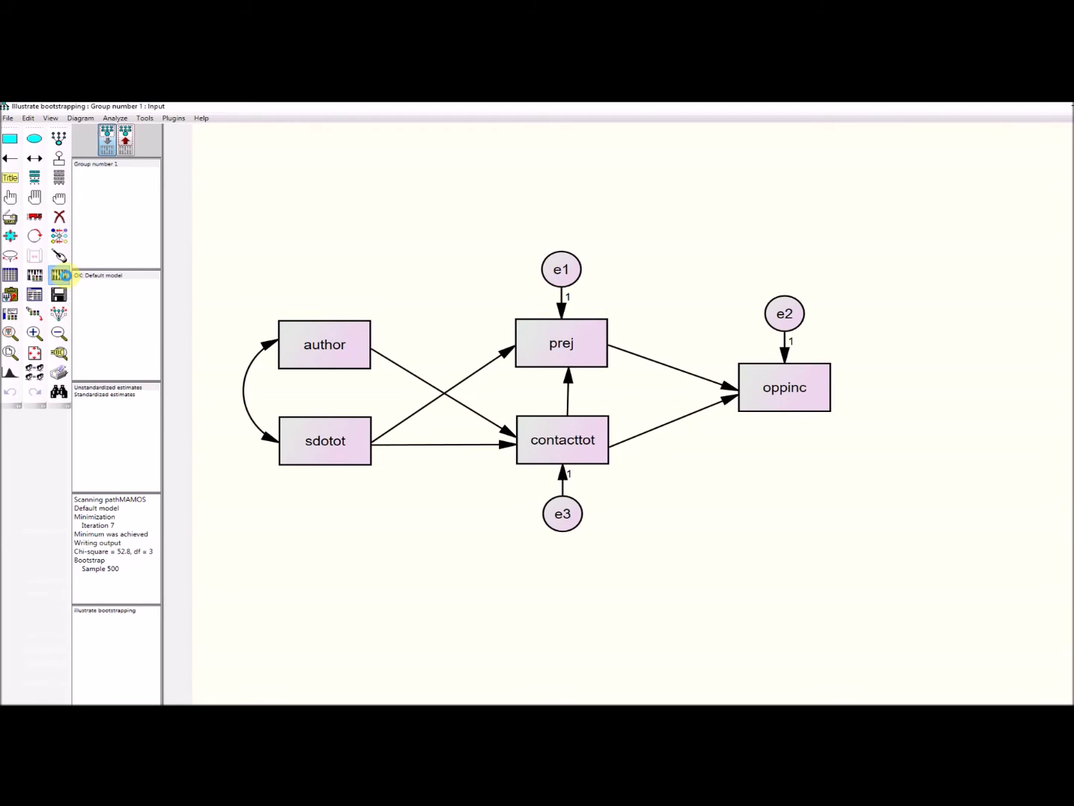
Step: Open the new text output and look through the maximum likelihood estimates from regression weights to matrices
{"action": "left_click", "coordinate": [35, 297]}
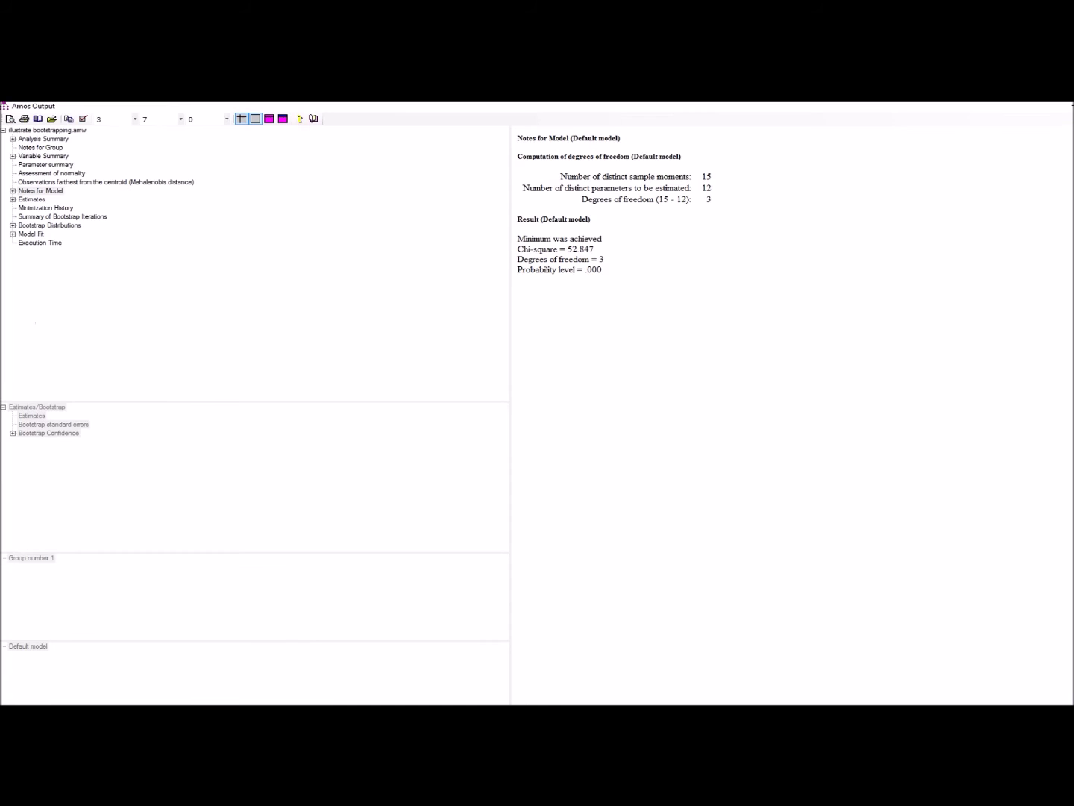
{"action": "left_click", "coordinate": [32, 199]}
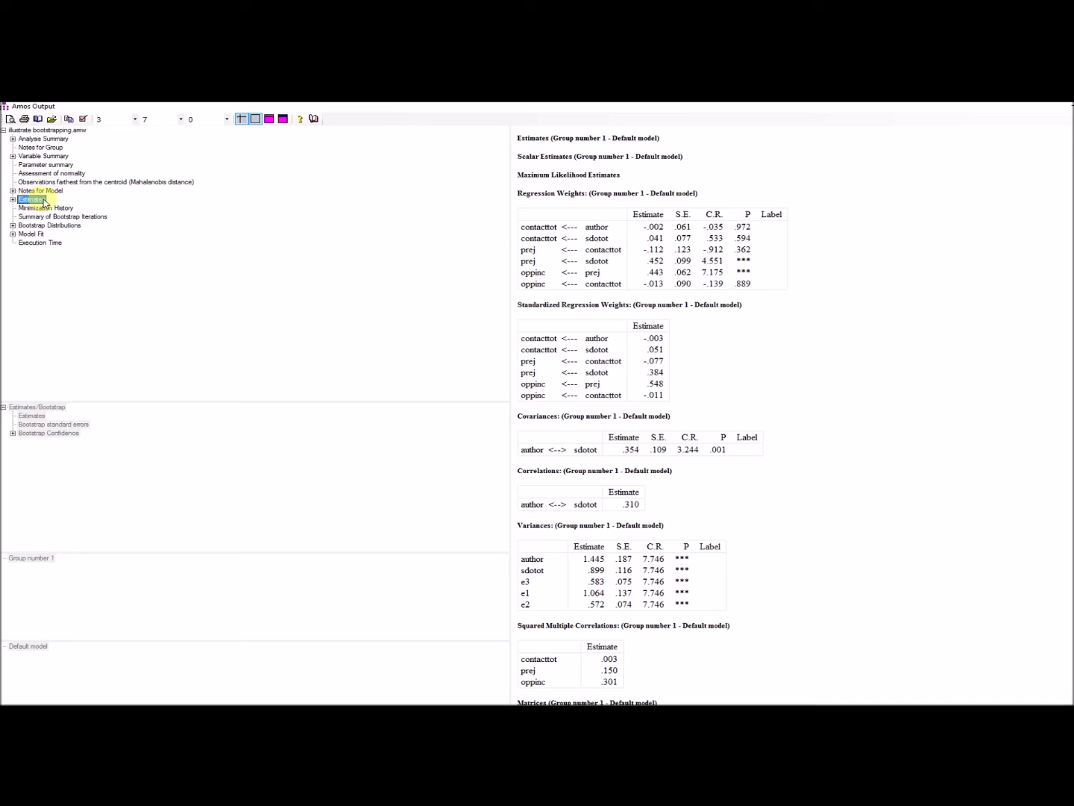
{"action": "double_click", "coordinate": [43, 201]}
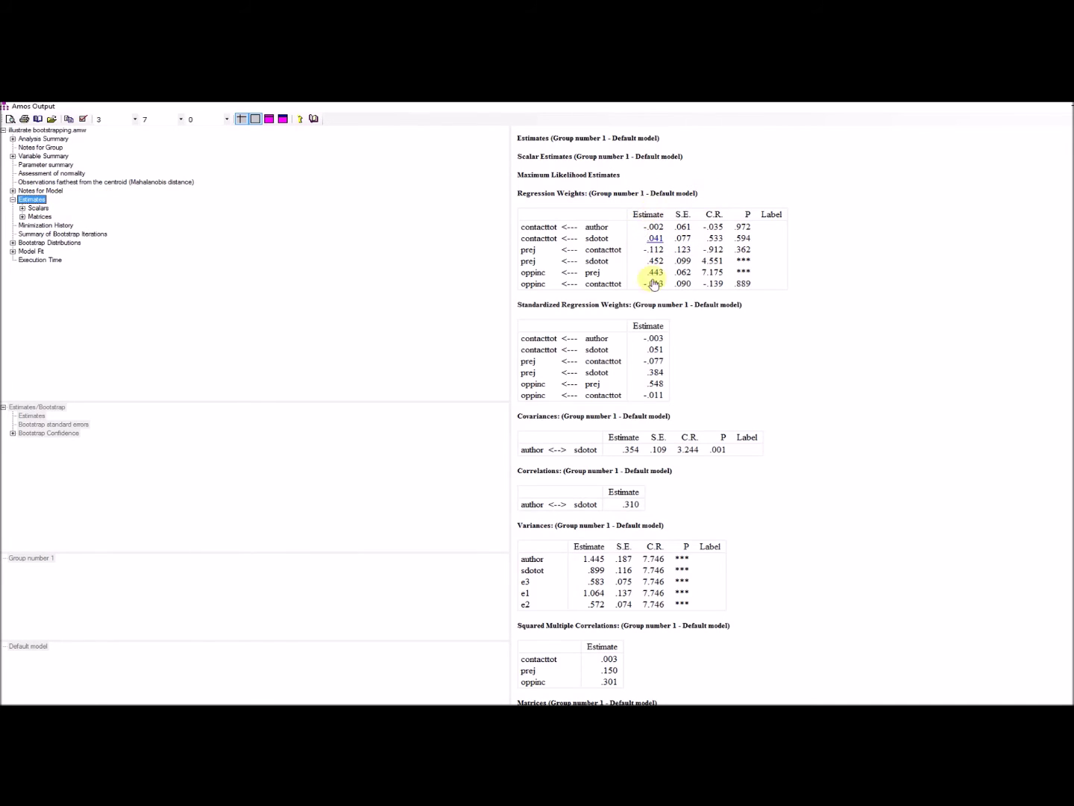
{"action": "scroll", "coordinate": [640, 523], "scroll_direction": "down", "scroll_amount": 3}
{"action": "scroll", "coordinate": [639, 523], "scroll_direction": "down", "scroll_amount": 3}
{"action": "scroll", "coordinate": [640, 523], "scroll_direction": "up", "scroll_amount": 3}
{"action": "scroll", "coordinate": [640, 523], "scroll_direction": "down", "scroll_amount": 4}
{"action": "scroll", "coordinate": [638, 518], "scroll_direction": "up", "scroll_amount": 8}
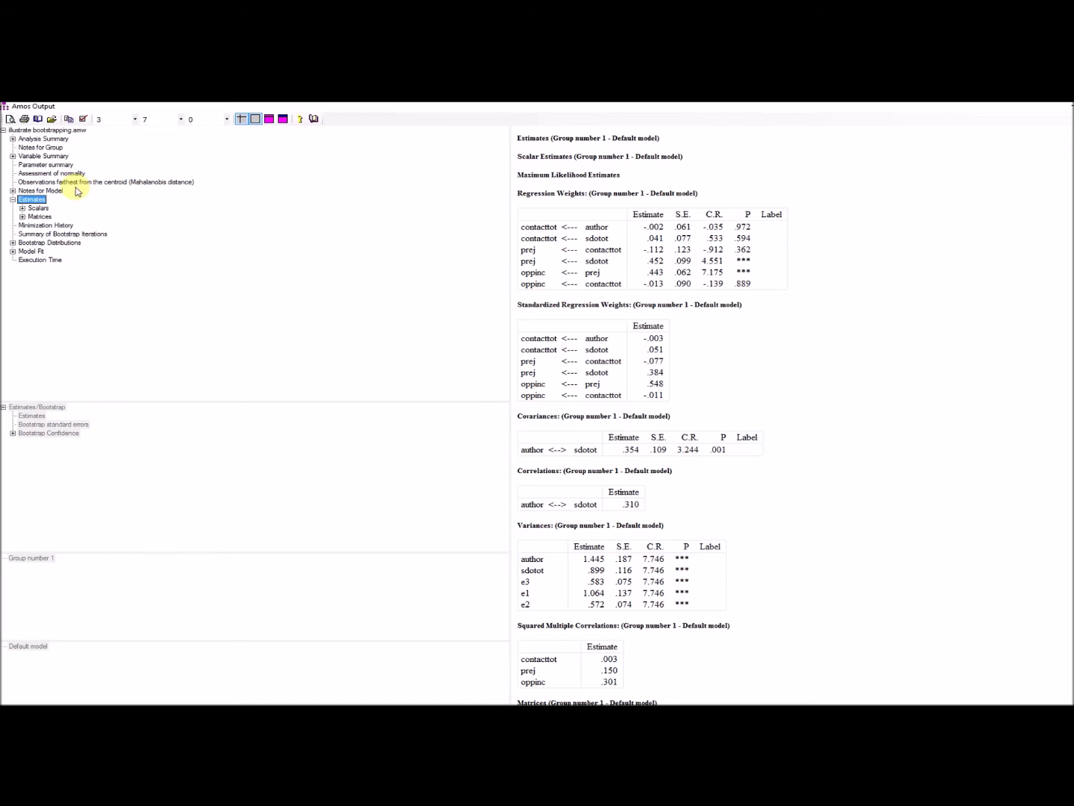
Step: Isolate the regression weights under the scalar estimates and compare their maximum likelihood standard errors with the bootstrap standard errors
{"action": "left_click", "coordinate": [42, 209]}
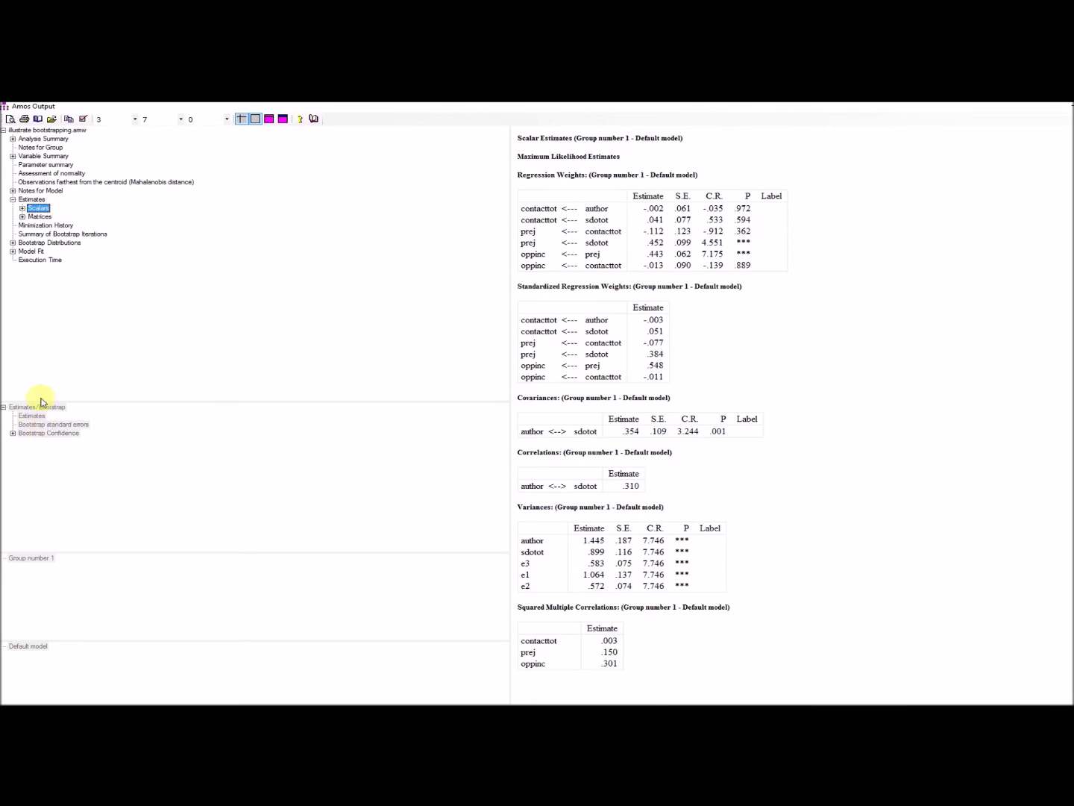
{"action": "double_click", "coordinate": [39, 209]}
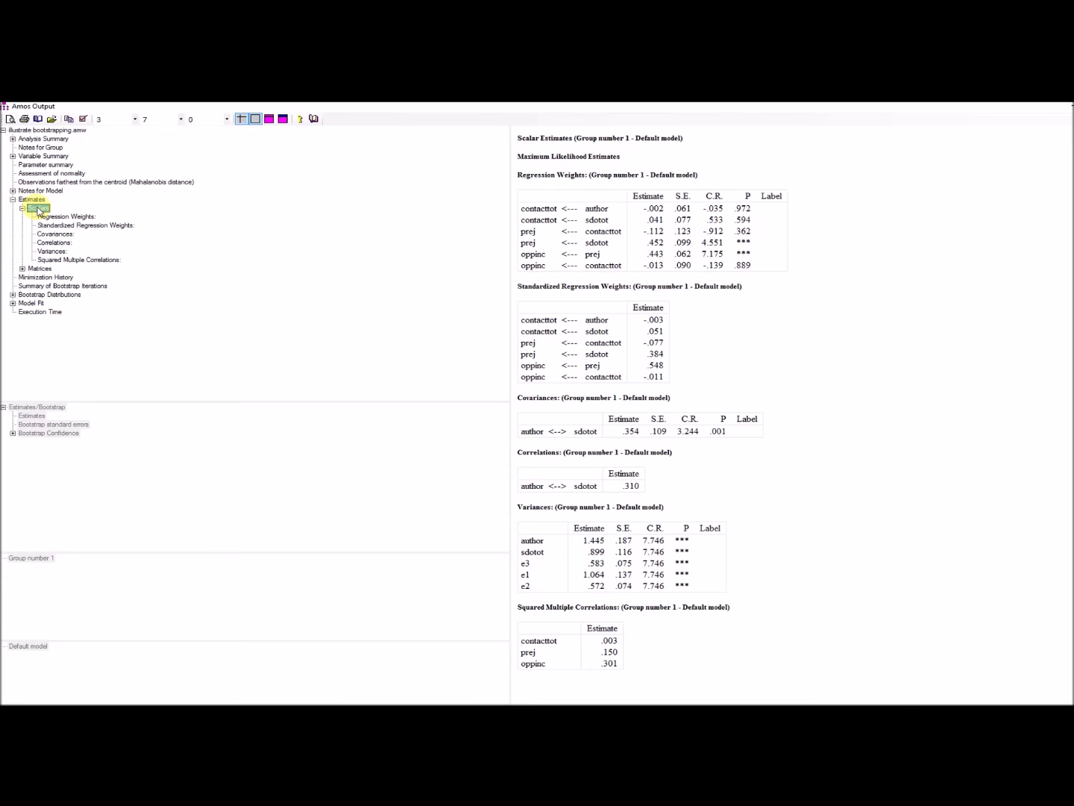
{"action": "left_click", "coordinate": [84, 218]}
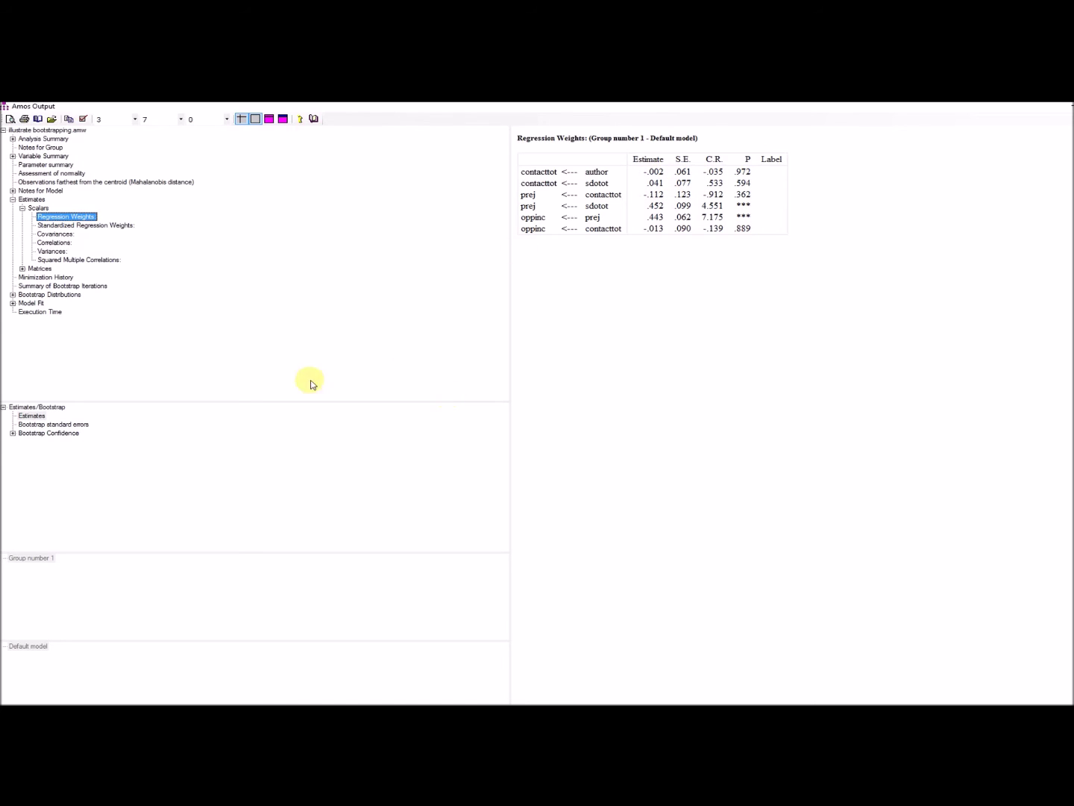
{"action": "left_click", "coordinate": [79, 427]}
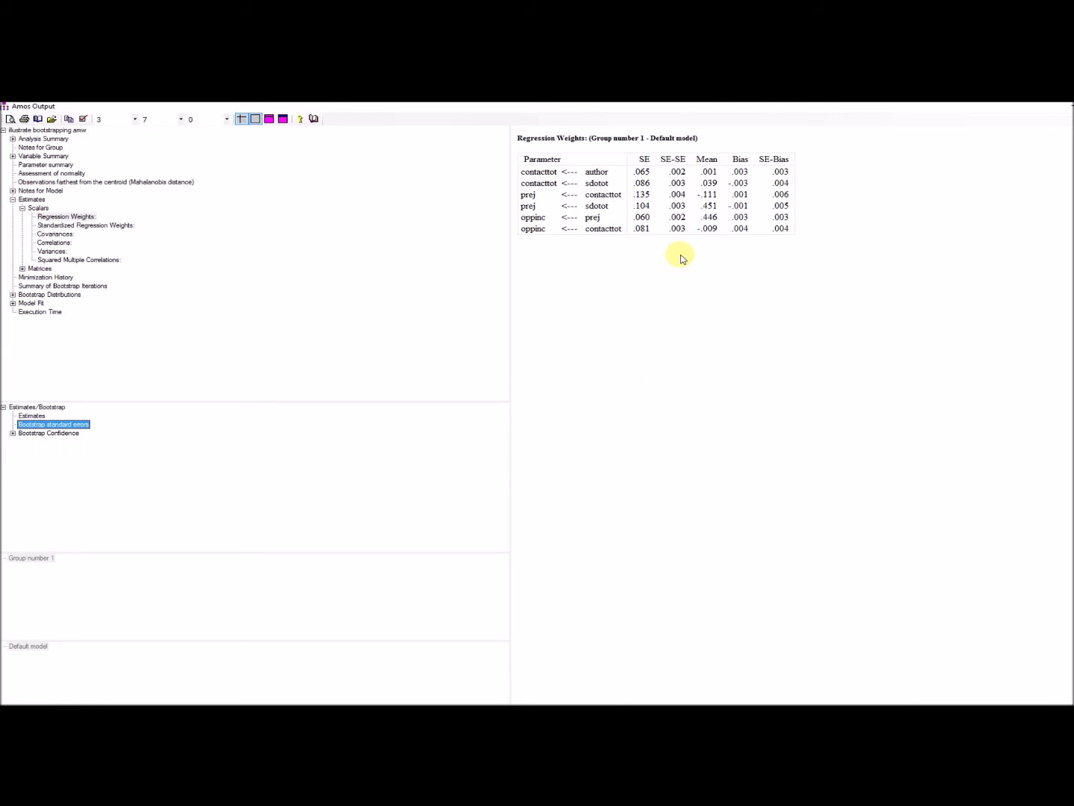
{"action": "left_click", "coordinate": [36, 416]}
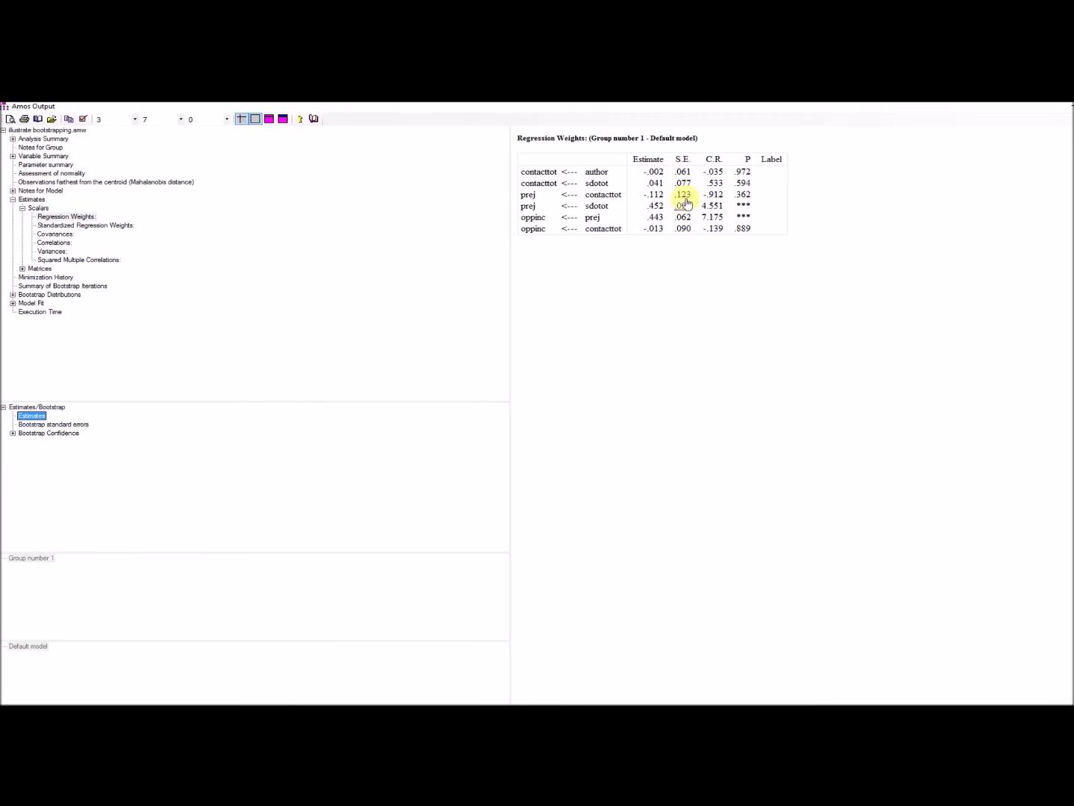
{"action": "left_click", "coordinate": [74, 425]}
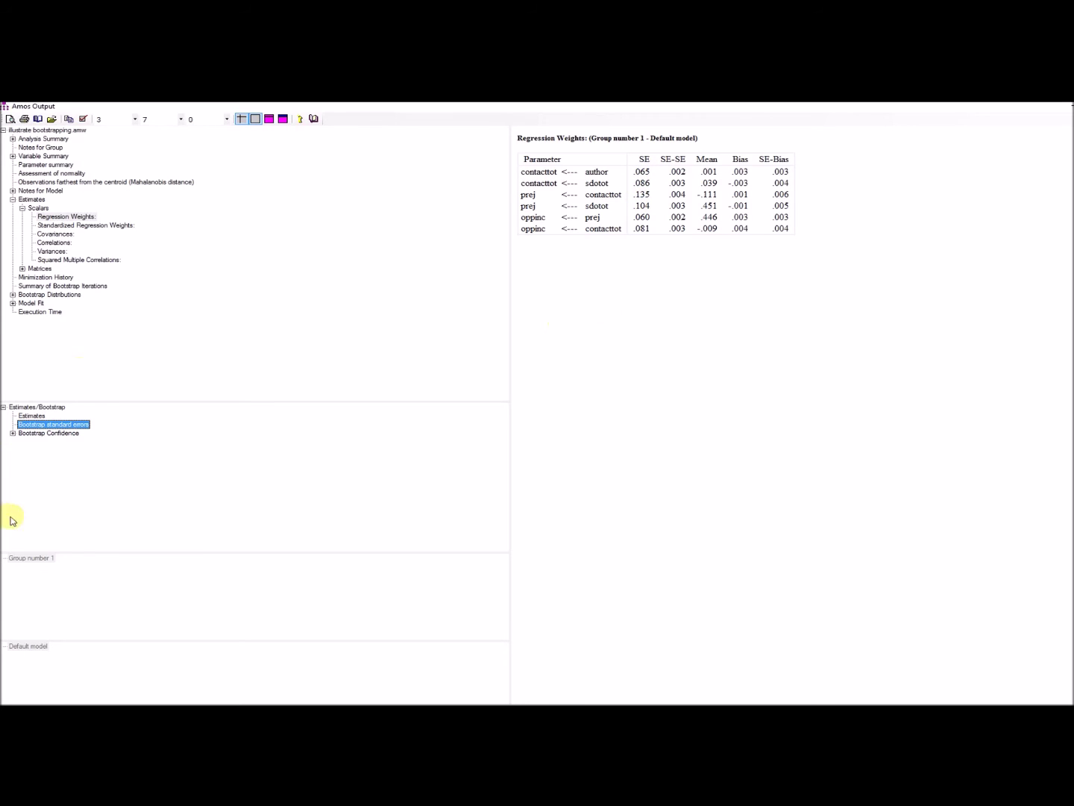
Step: Show the bias-corrected percentile confidence intervals and p values for the regression weights
{"action": "double_click", "coordinate": [73, 436]}
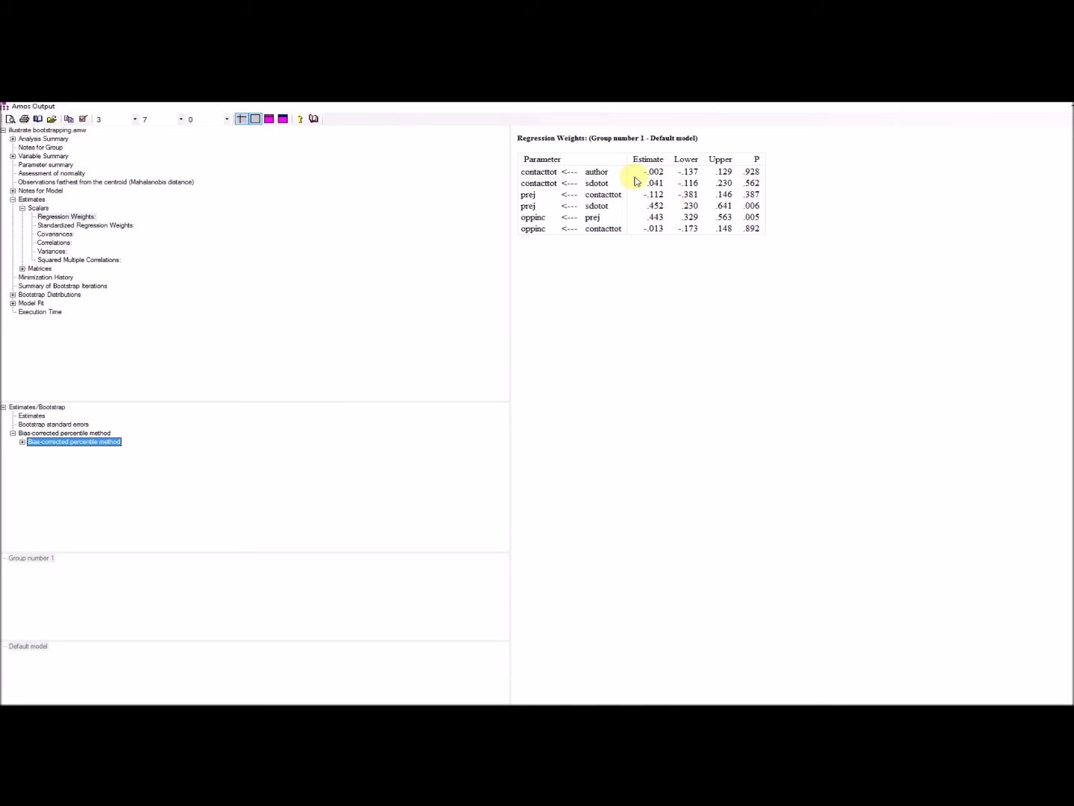
{"action": "left_click_drag", "start_coordinate": [608, 172], "coordinate": [523, 160]}
{"action": "left_click", "coordinate": [670, 265]}
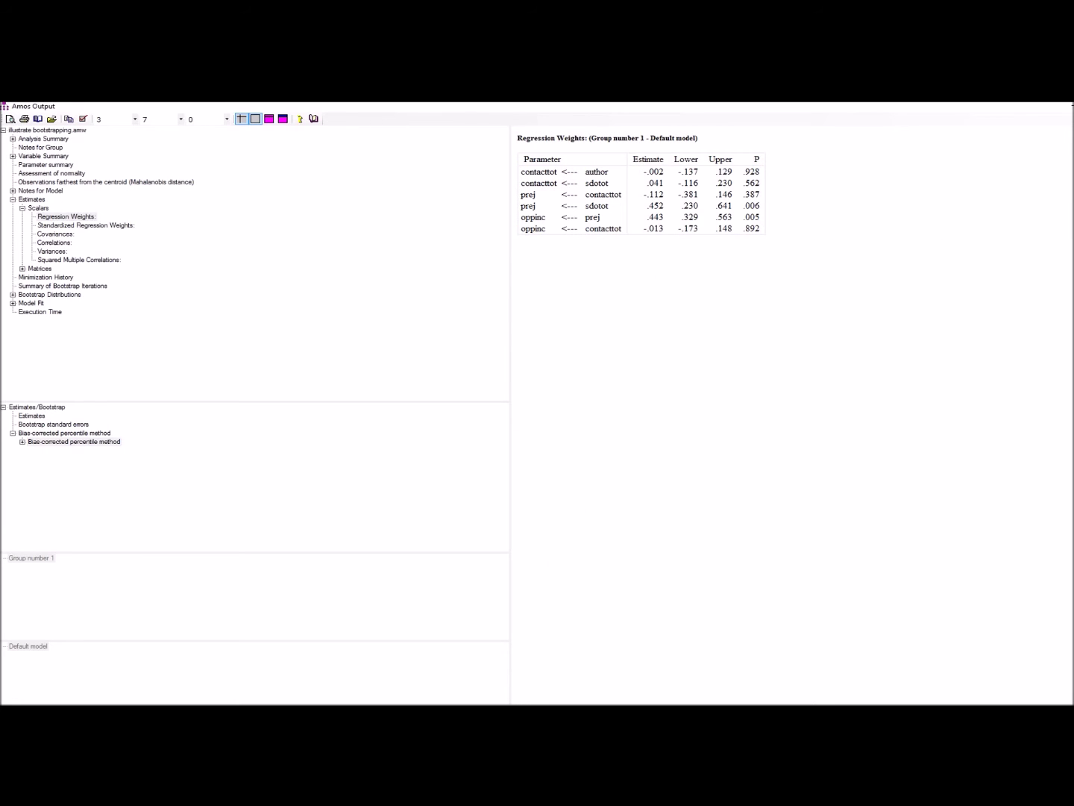
Step: Compare the paths in the model diagram with the bias-corrected regression weight results in the output
{"action": "left_click", "coordinate": [403, 683]}
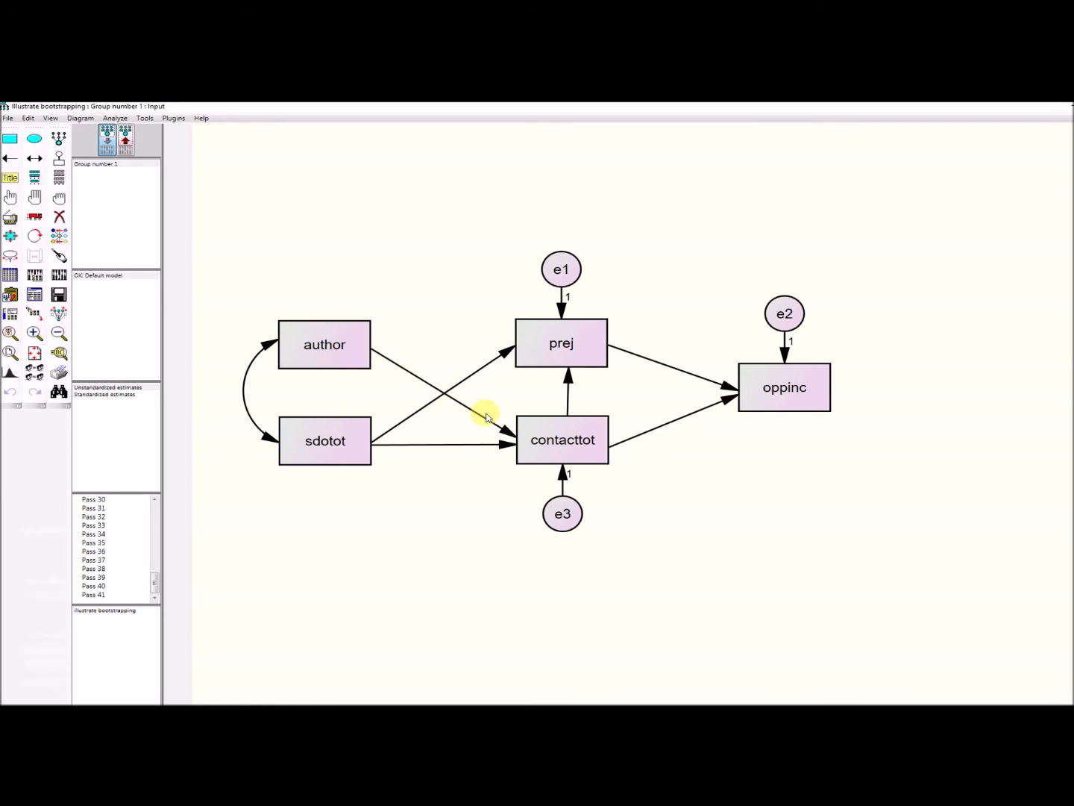
{"action": "left_click", "coordinate": [452, 745]}
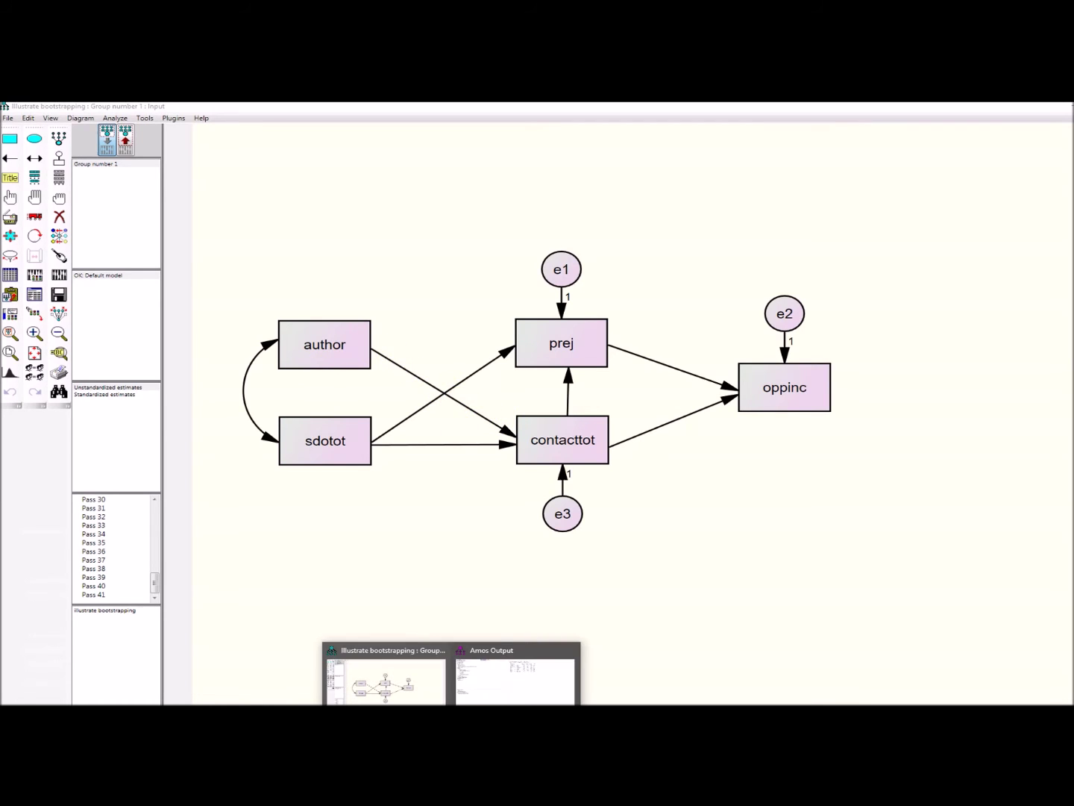
{"action": "left_click", "coordinate": [467, 687]}
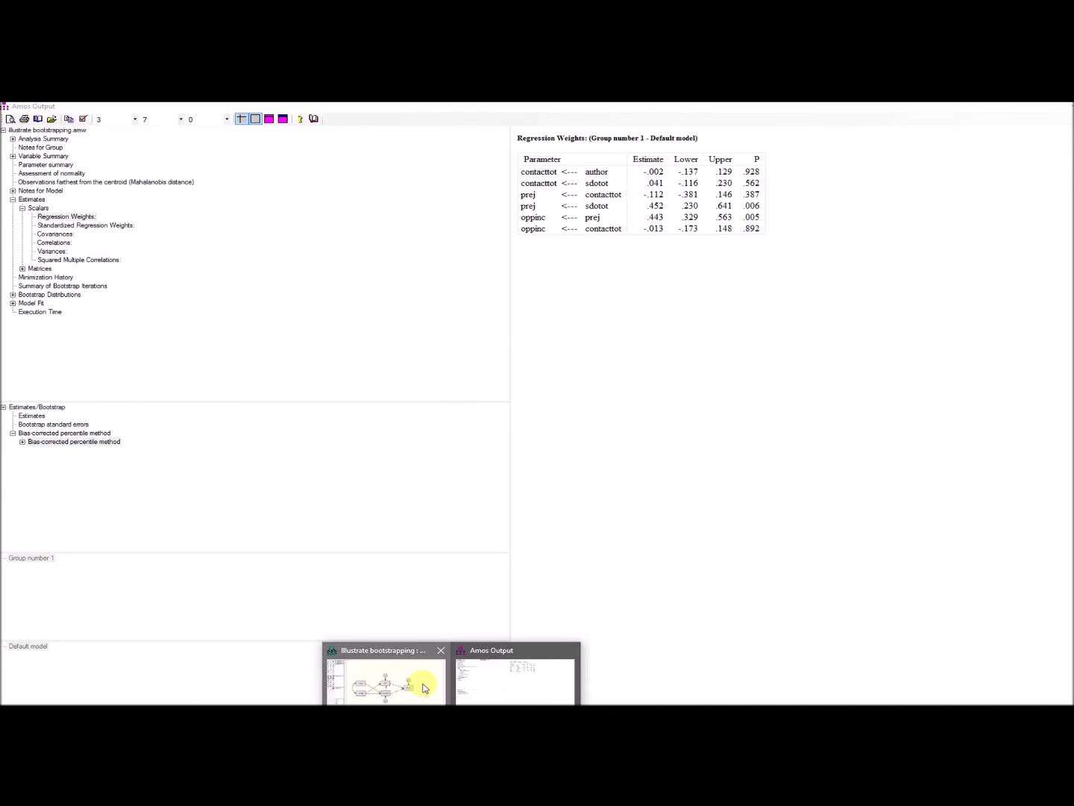
{"action": "left_click", "coordinate": [419, 682]}
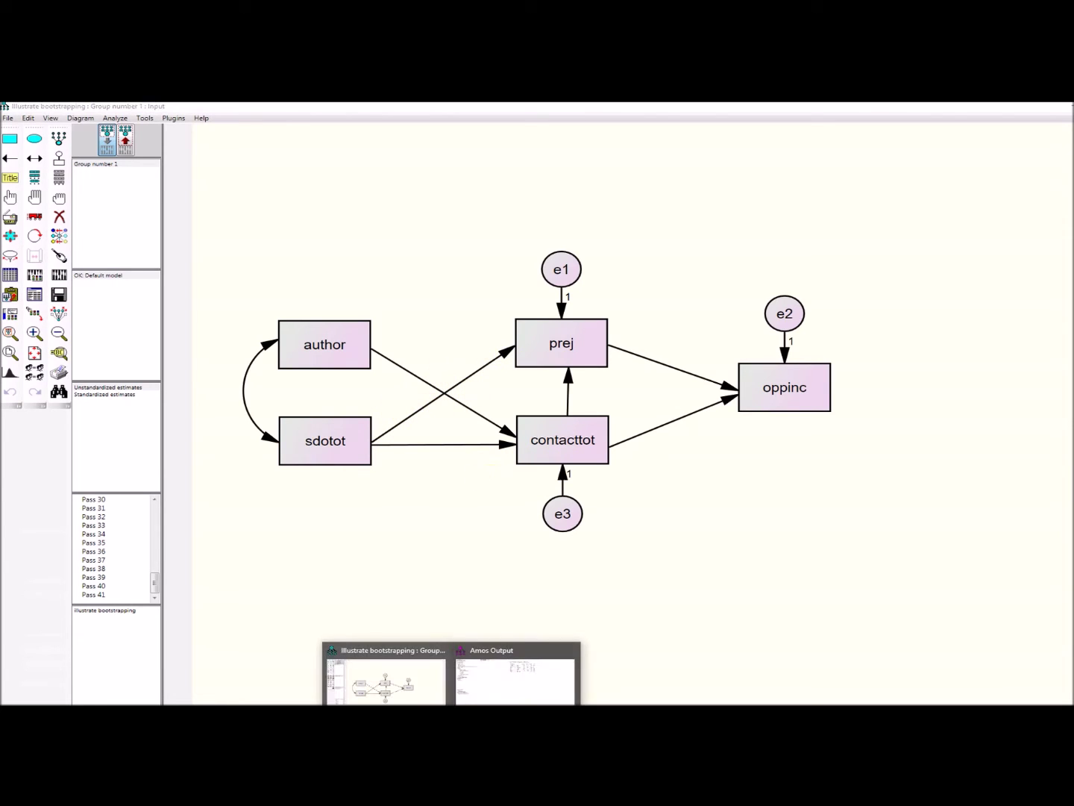
{"action": "left_click", "coordinate": [520, 693]}
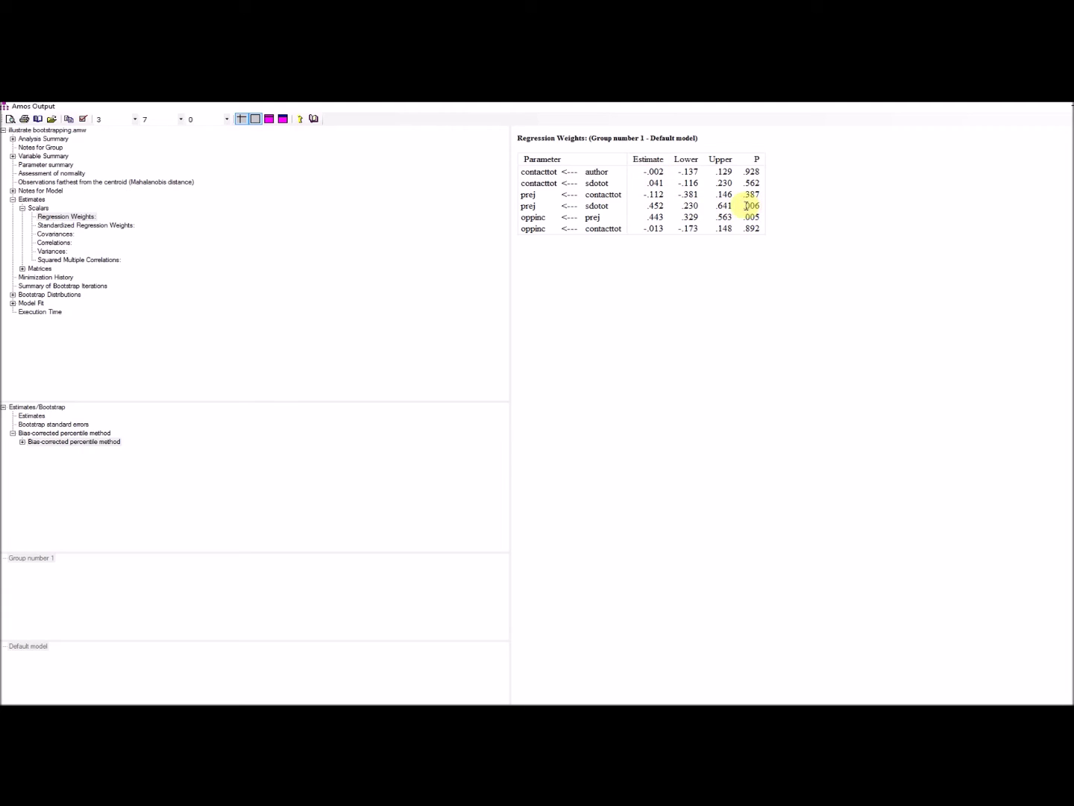
Step: Examine the bias-corrected estimates and p values for the sdotot-to-prej and prej-to-oppinc regression weights
{"action": "left_click_drag", "start_coordinate": [761, 208], "coordinate": [741, 212]}
{"action": "left_click", "coordinate": [787, 257]}
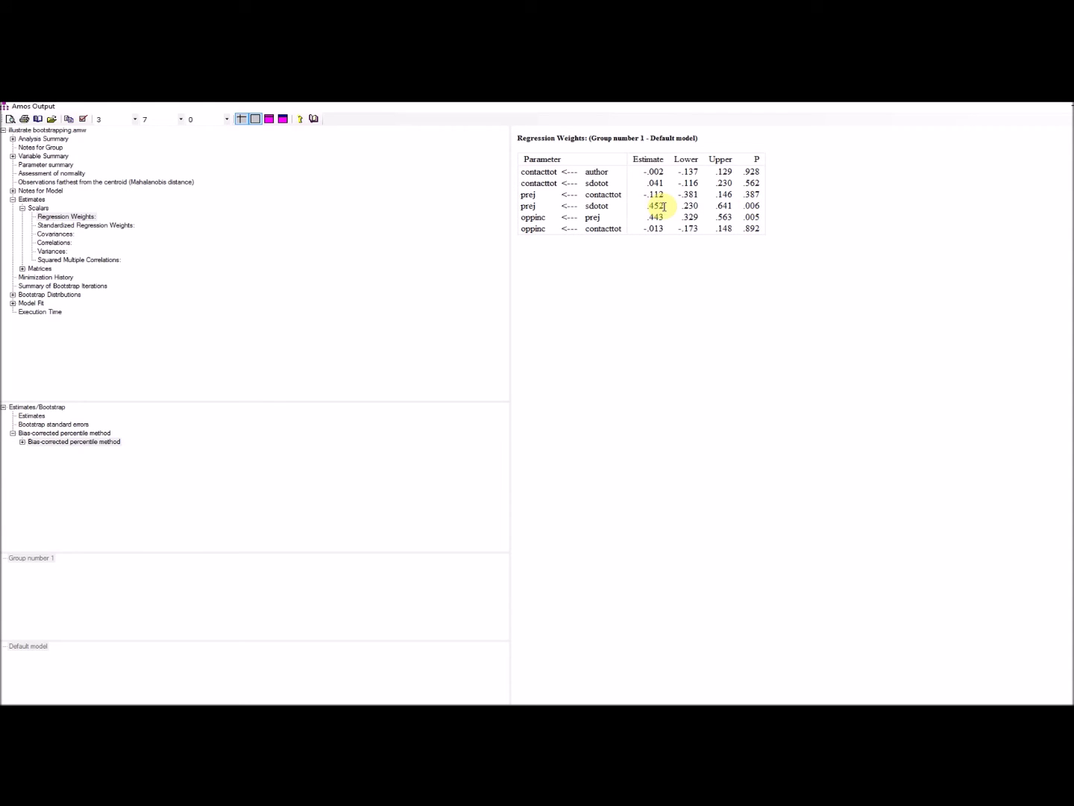
{"action": "left_click_drag", "start_coordinate": [660, 206], "coordinate": [643, 207]}
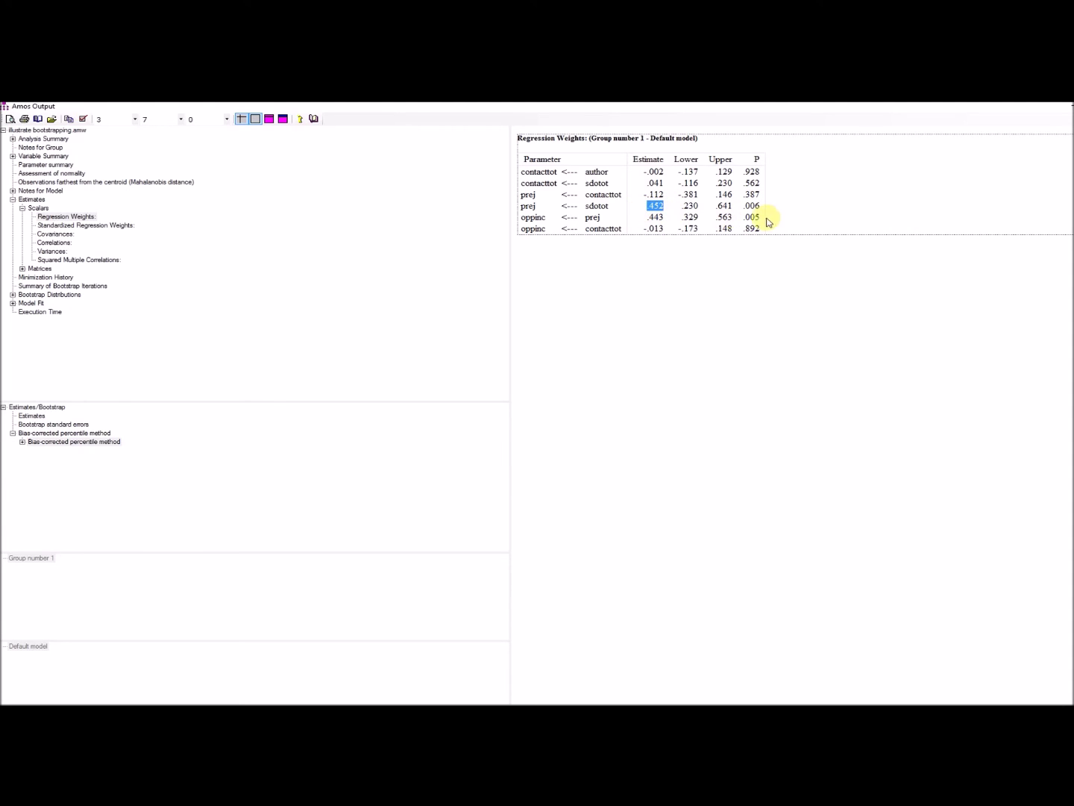
{"action": "left_click", "coordinate": [785, 261]}
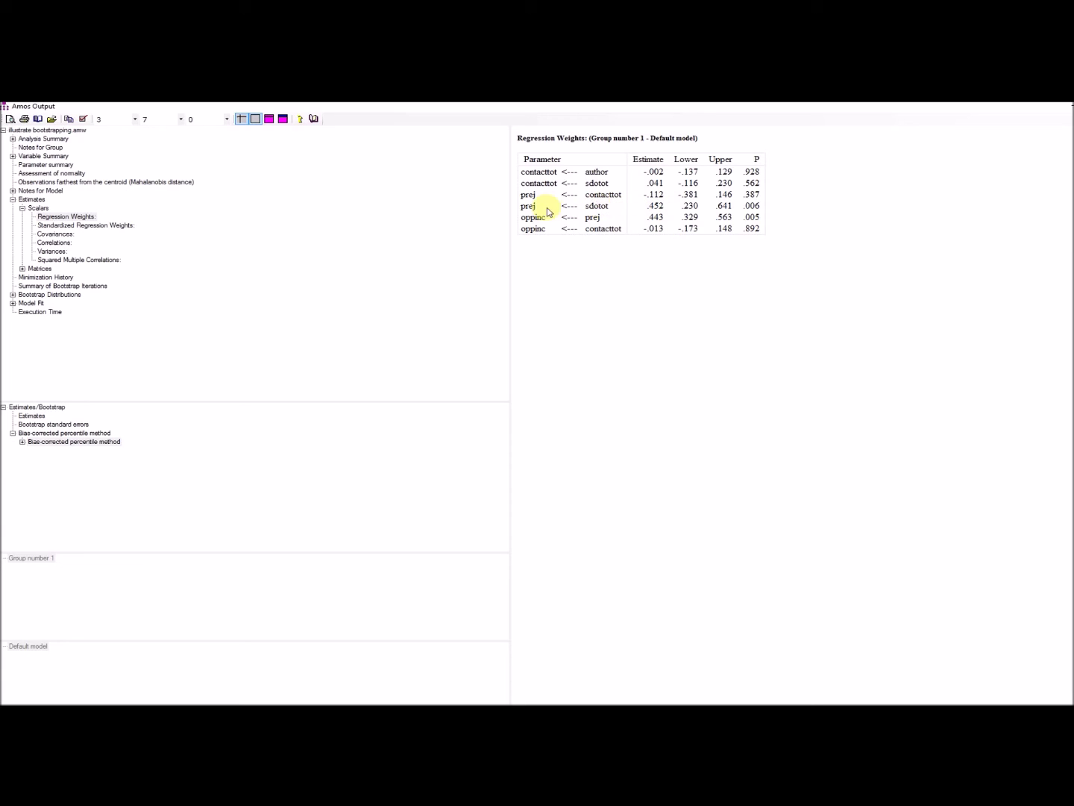
{"action": "left_click", "coordinate": [760, 218]}
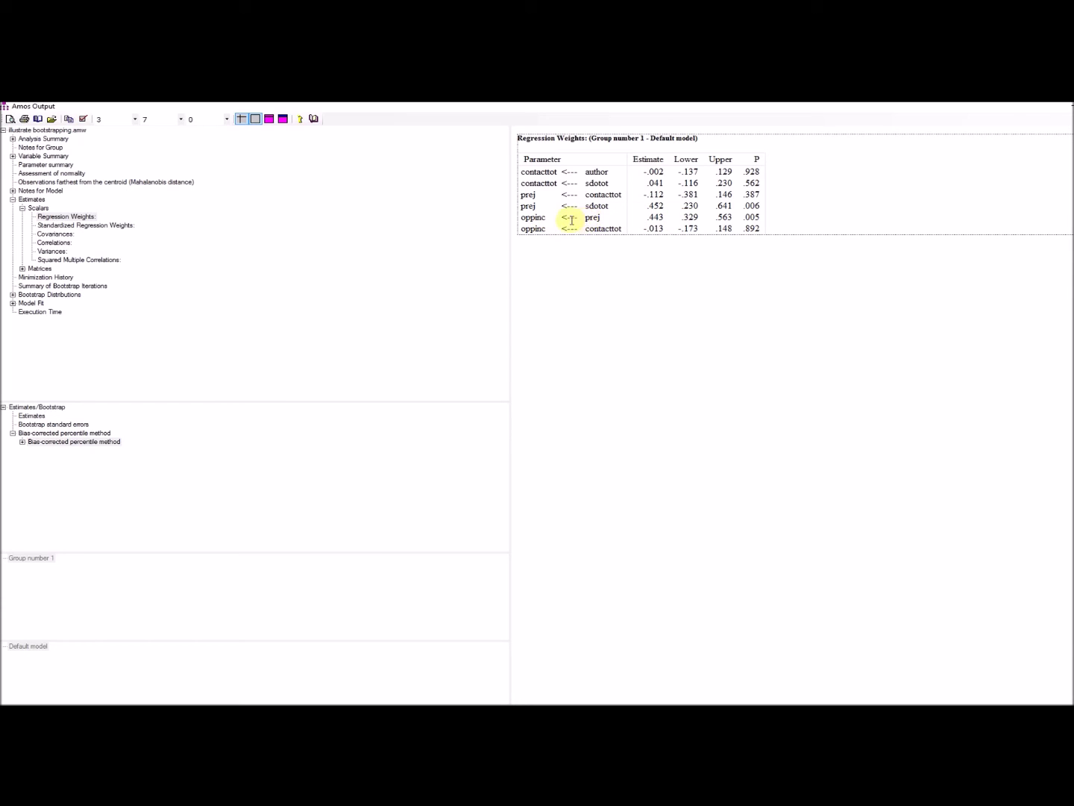
{"action": "left_click", "coordinate": [765, 282]}
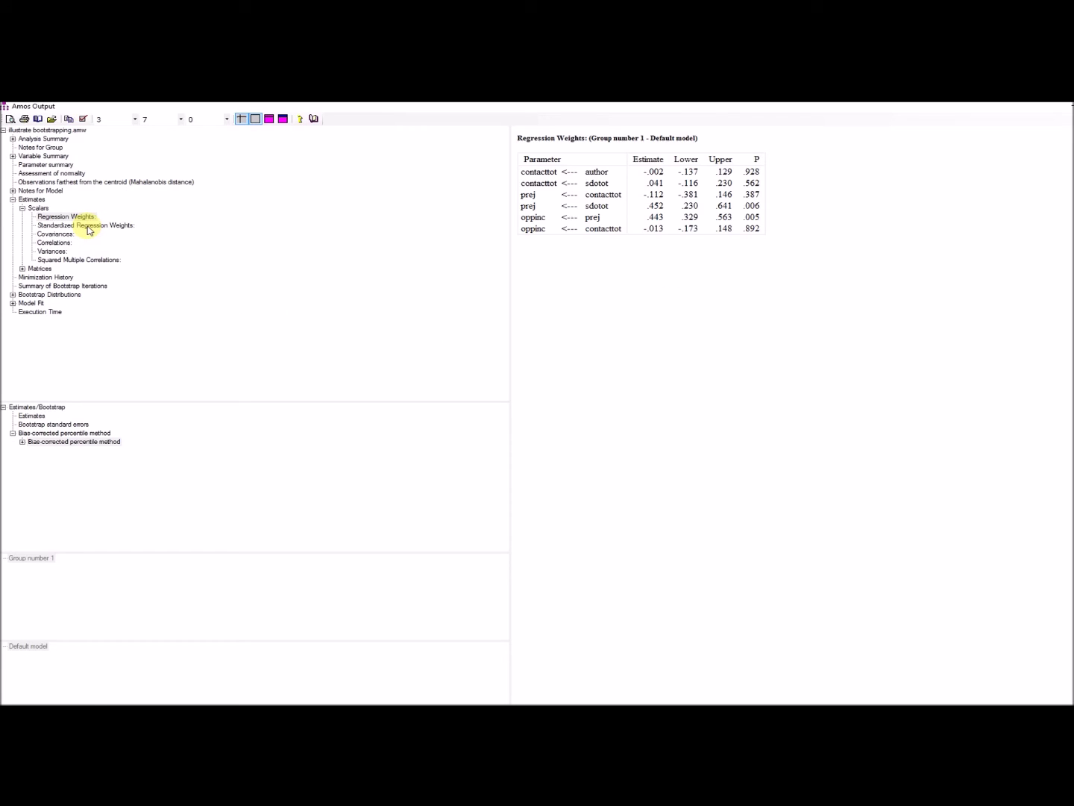
Step: Review the bias-corrected intervals and p values for the standardized and unstandardized regression weights, covariances and correlations
{"action": "left_click", "coordinate": [115, 230]}
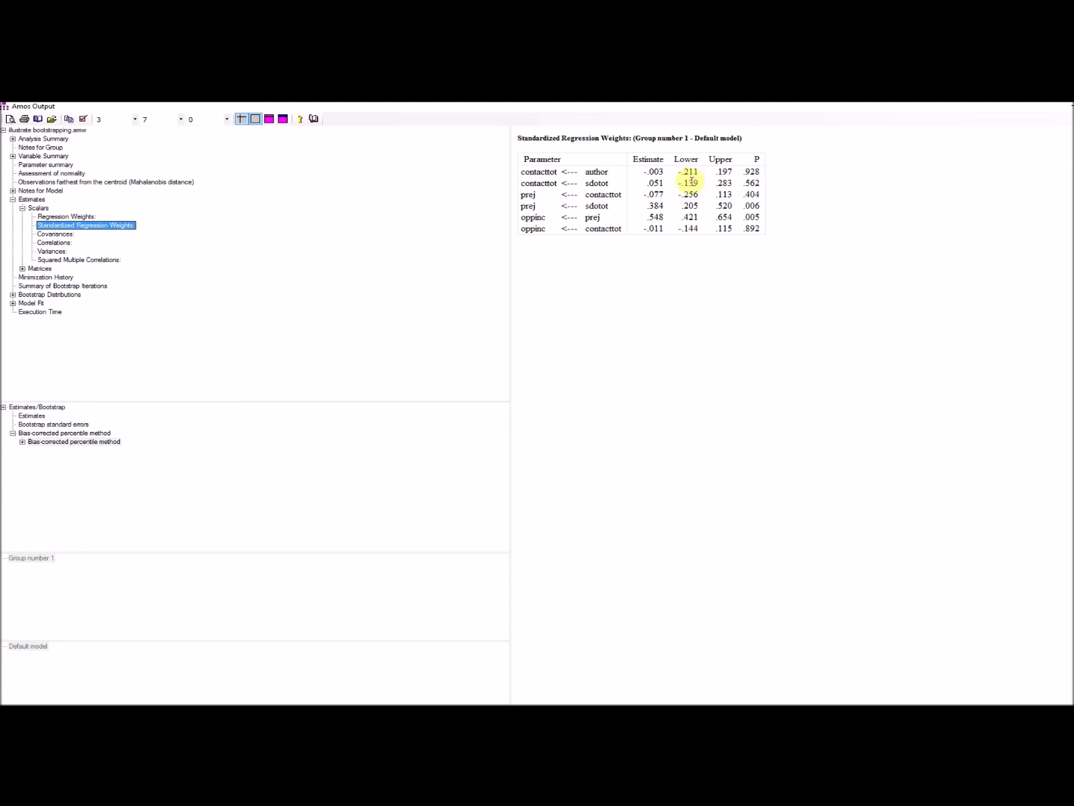
{"action": "left_click", "coordinate": [61, 217]}
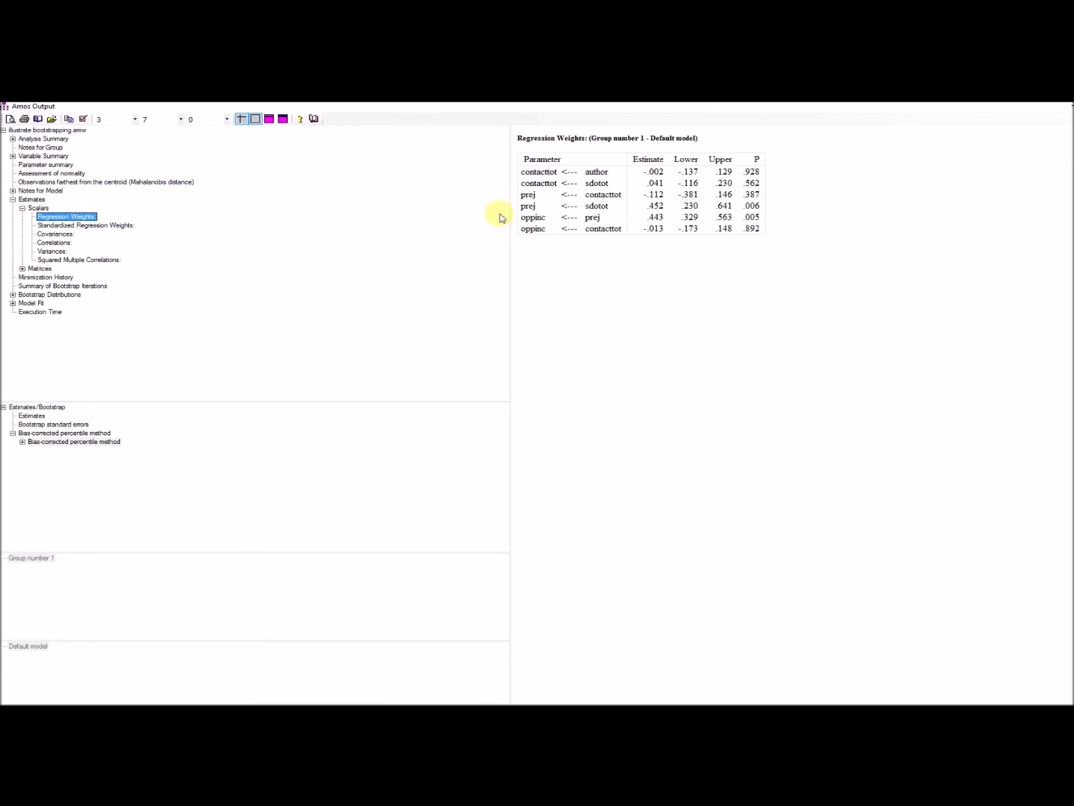
{"action": "left_click", "coordinate": [63, 237]}
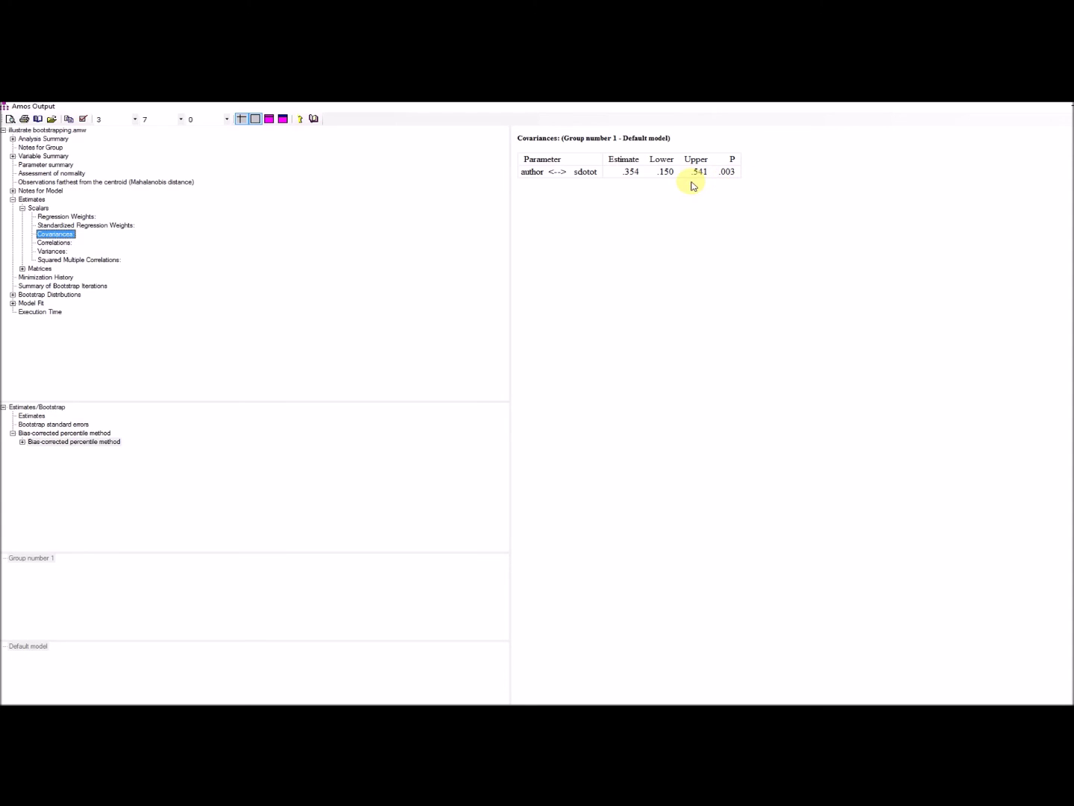
{"action": "left_click", "coordinate": [56, 243]}
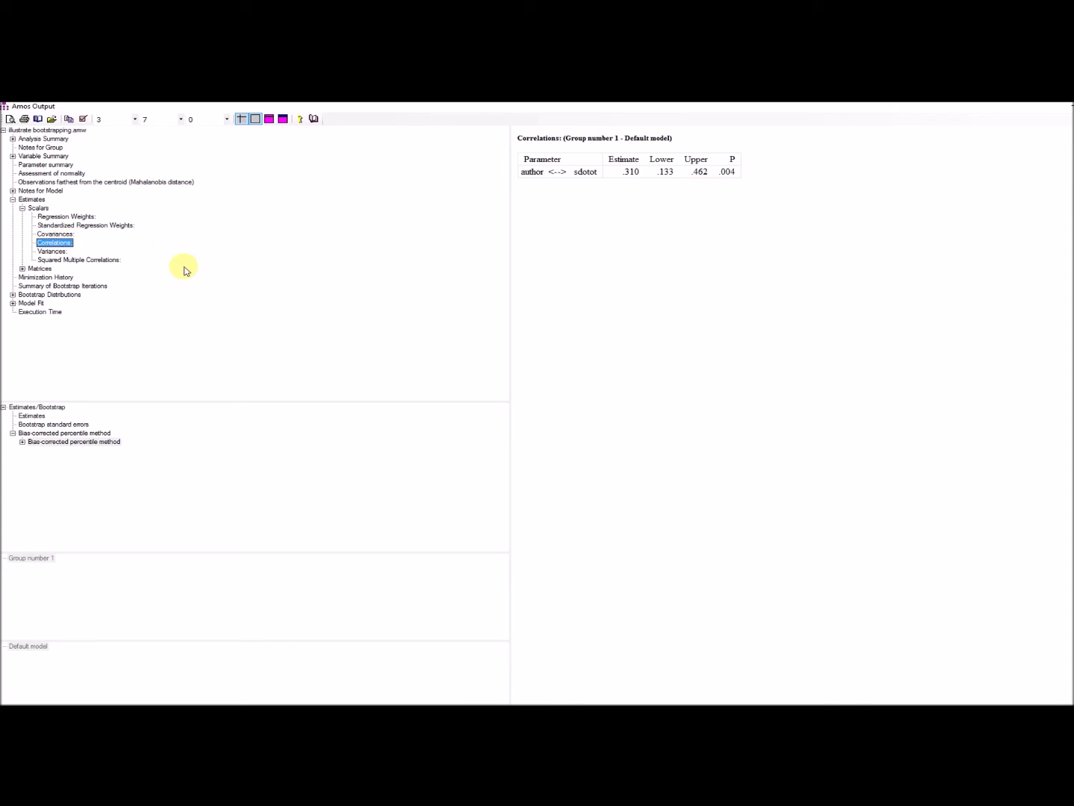
Step: Show the bias-corrected results for the squared multiple correlations and relate them to the endogenous variables in the model diagram
{"action": "left_click", "coordinate": [64, 261]}
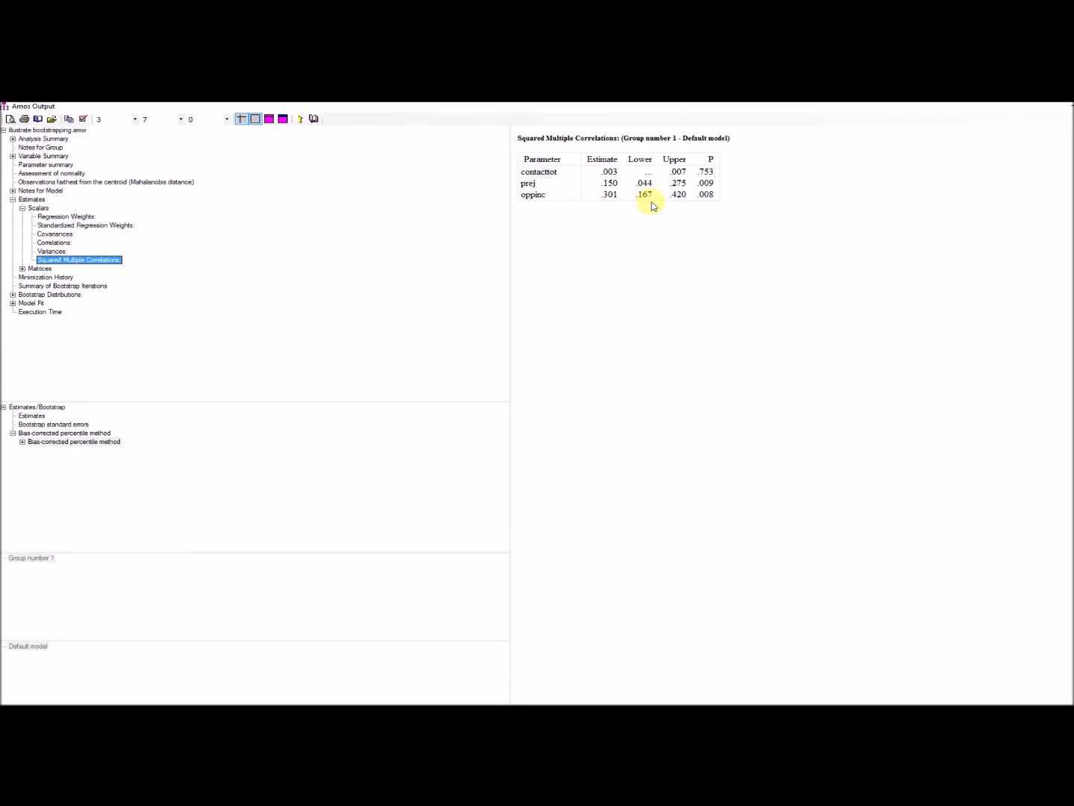
{"action": "left_click", "coordinate": [452, 720]}
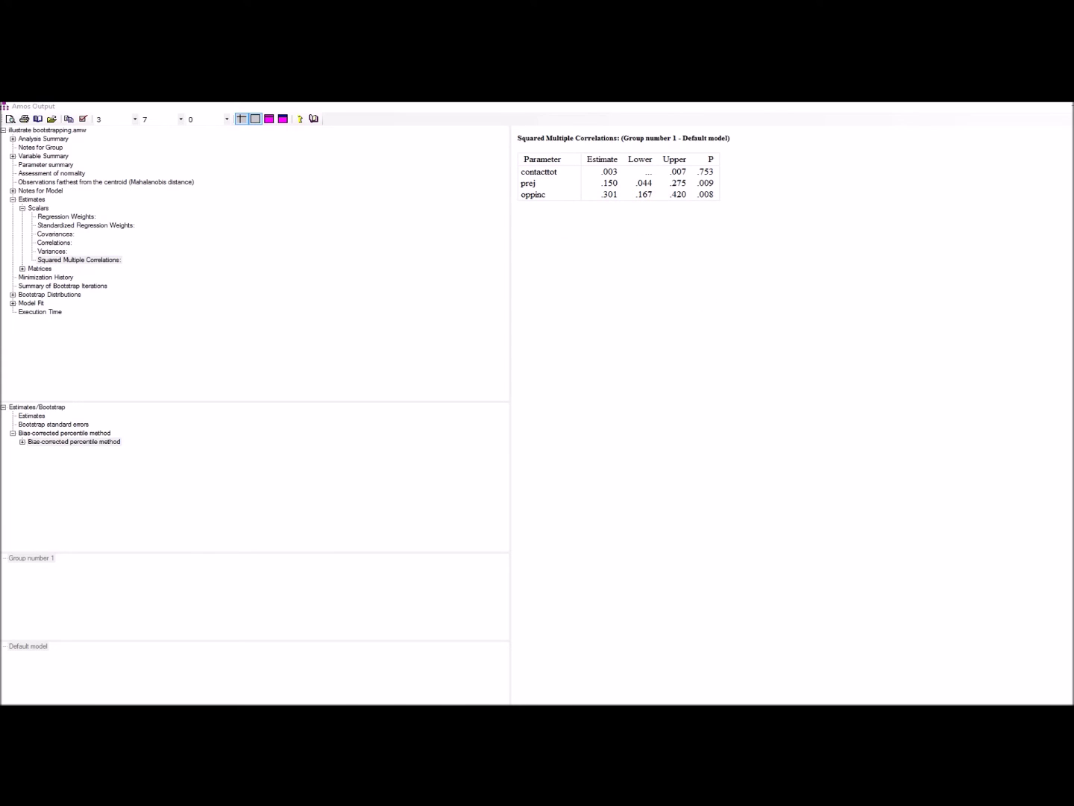
{"action": "left_click", "coordinate": [407, 686]}
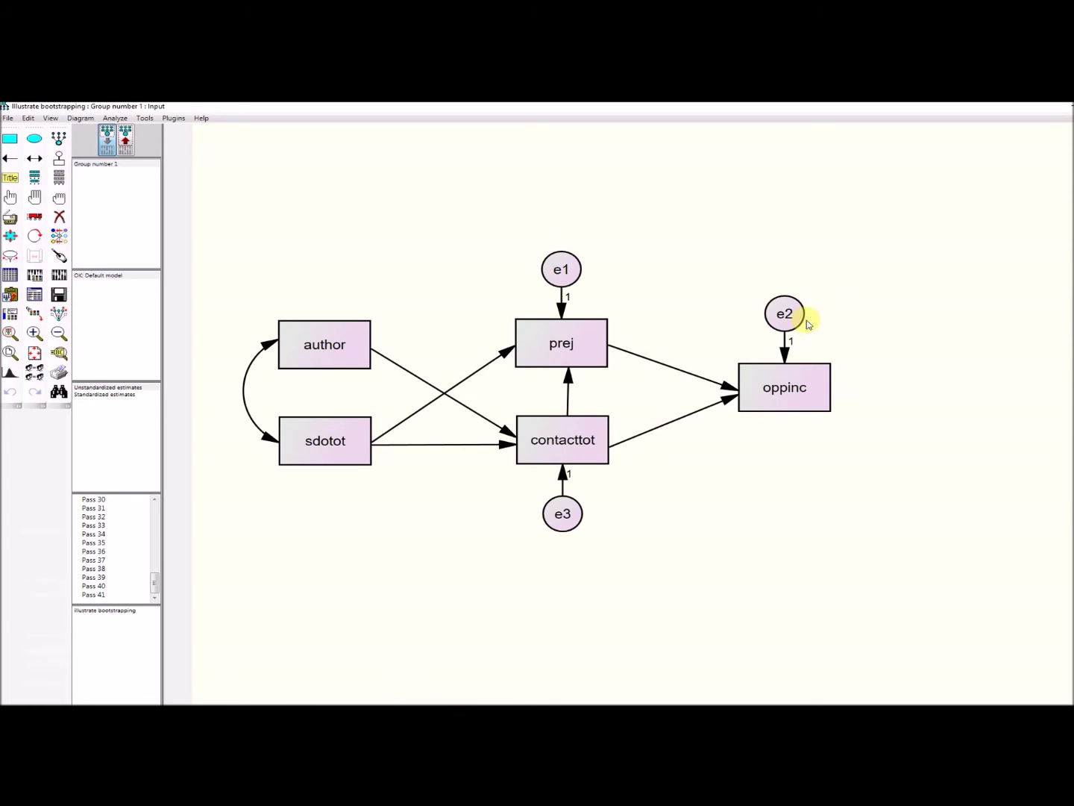
{"action": "left_click", "coordinate": [452, 720]}
{"action": "left_click", "coordinate": [480, 700]}
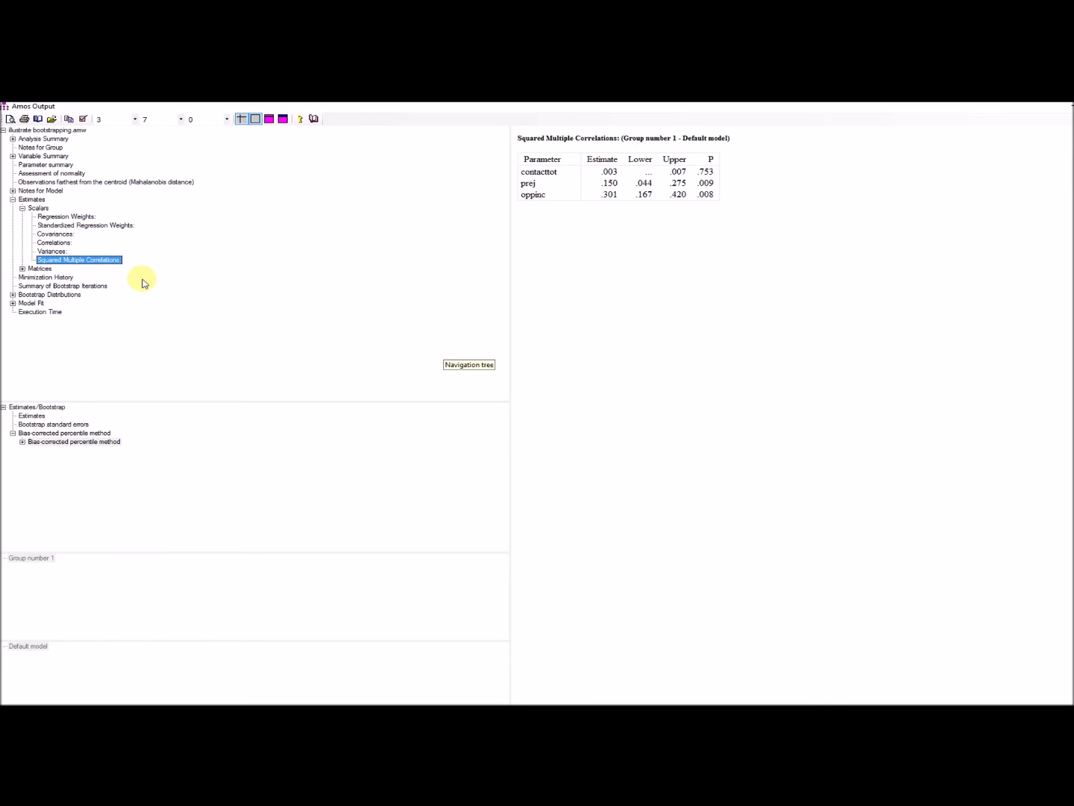
Step: Expand the effects matrices and compare the indirect effect estimates with the paths in the model diagram
{"action": "left_click", "coordinate": [42, 270]}
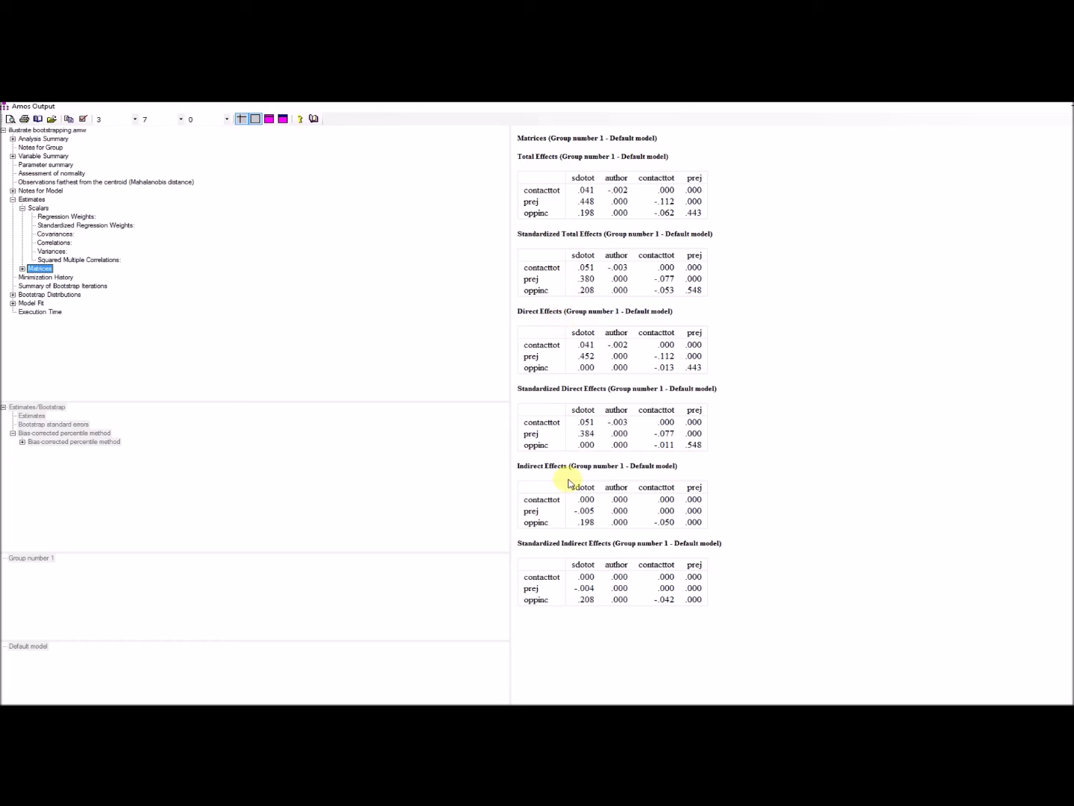
{"action": "double_click", "coordinate": [45, 272]}
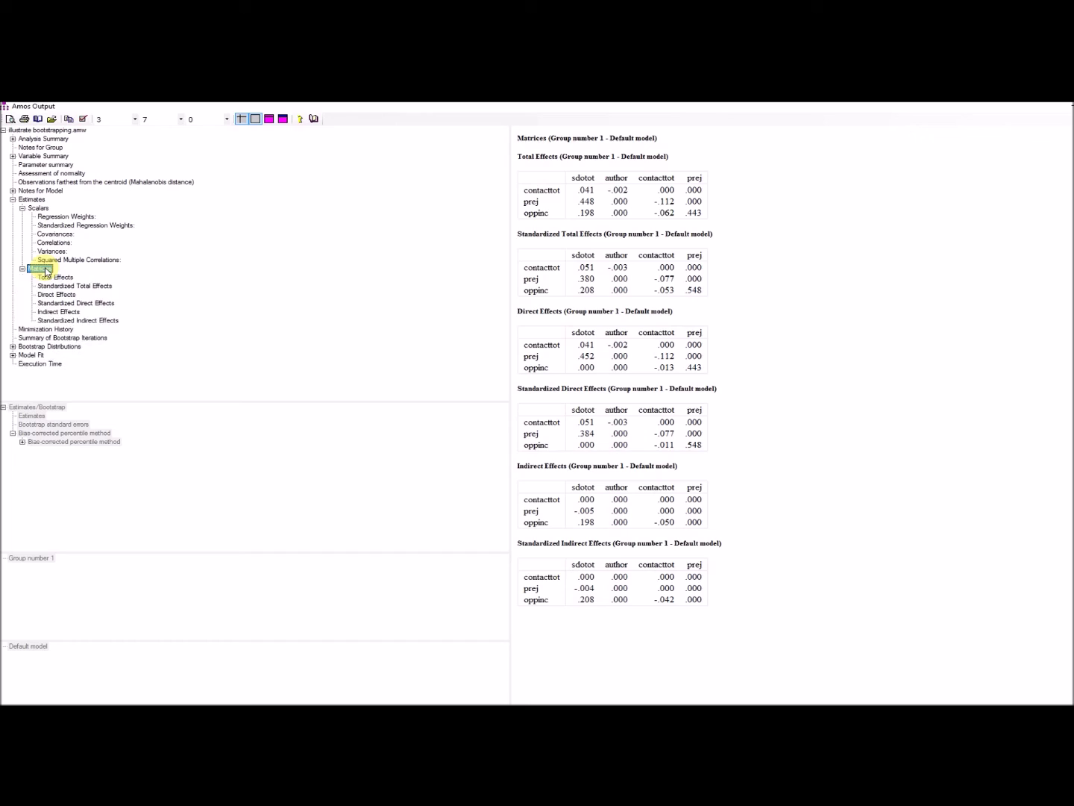
{"action": "left_click", "coordinate": [58, 313]}
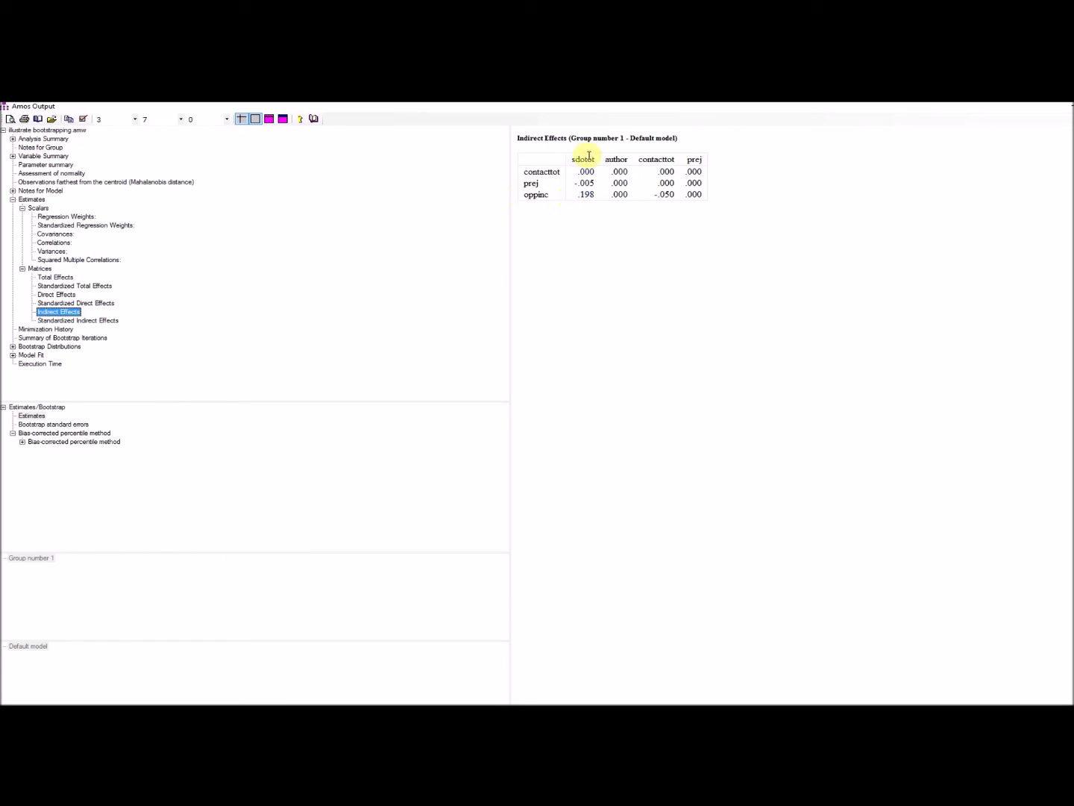
{"action": "key", "text": "alt+Tab"}
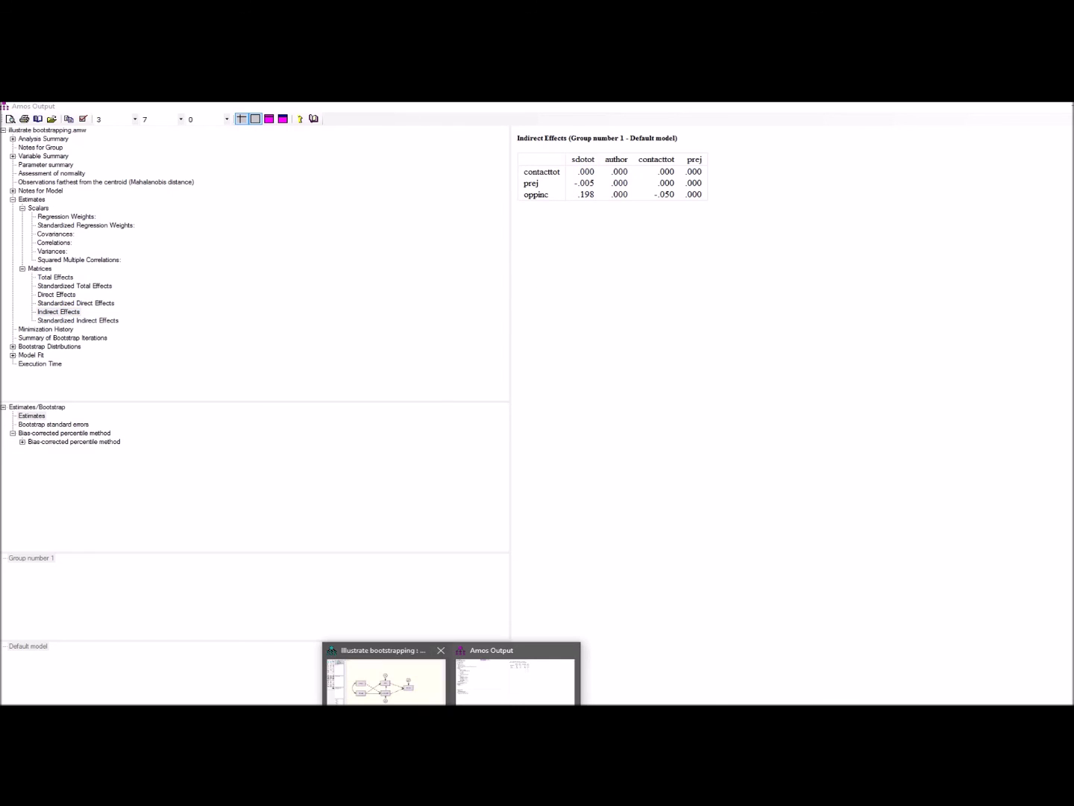
{"action": "left_click", "coordinate": [407, 691]}
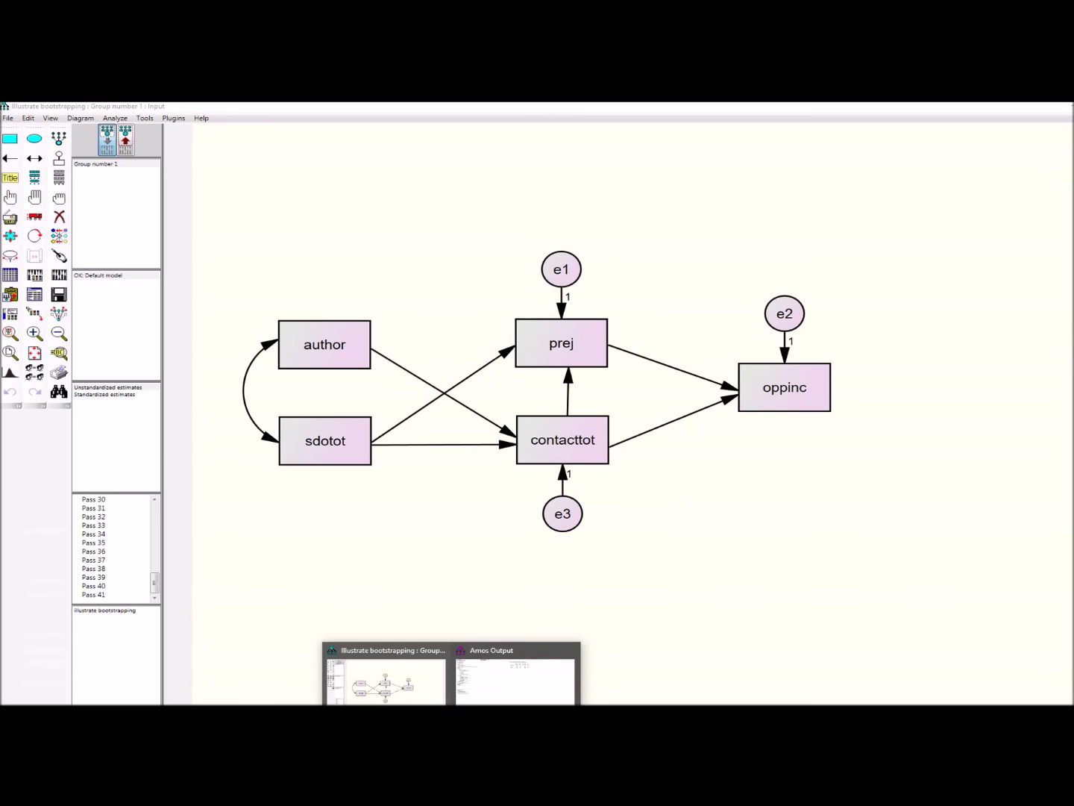
{"action": "left_click", "coordinate": [479, 682]}
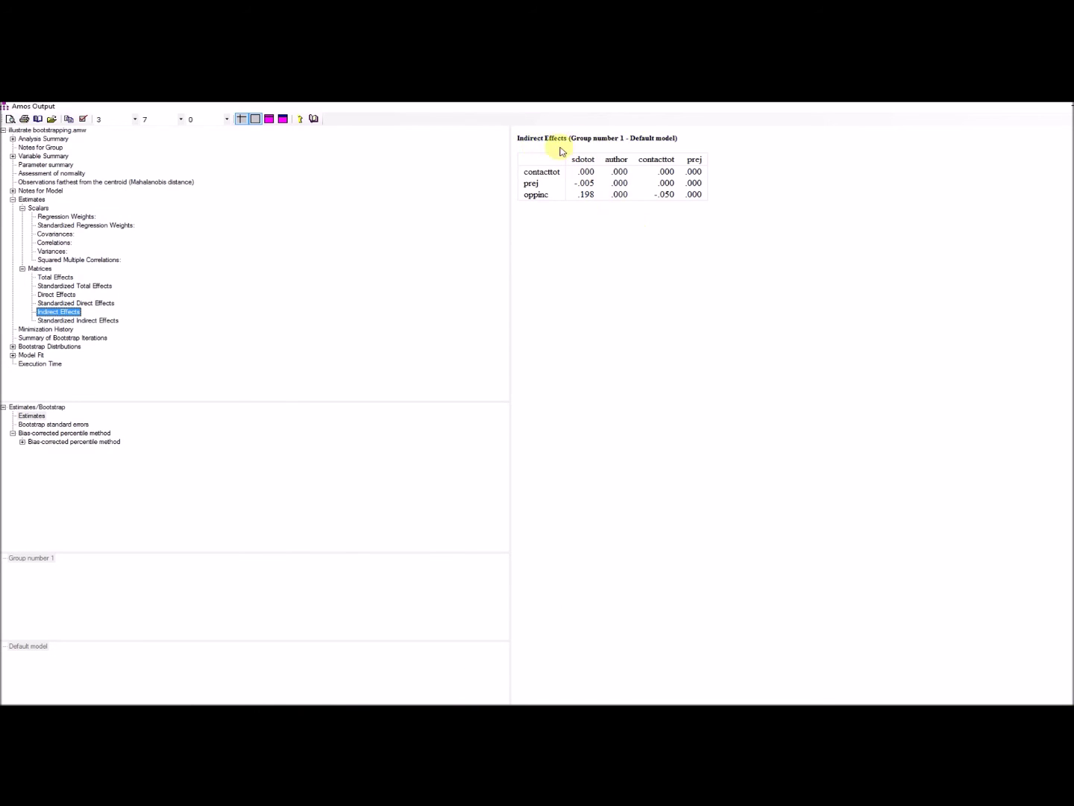
Step: Compare the standardized indirect effect estimates with the unstandardized indirect effect estimates
{"action": "left_click", "coordinate": [114, 320]}
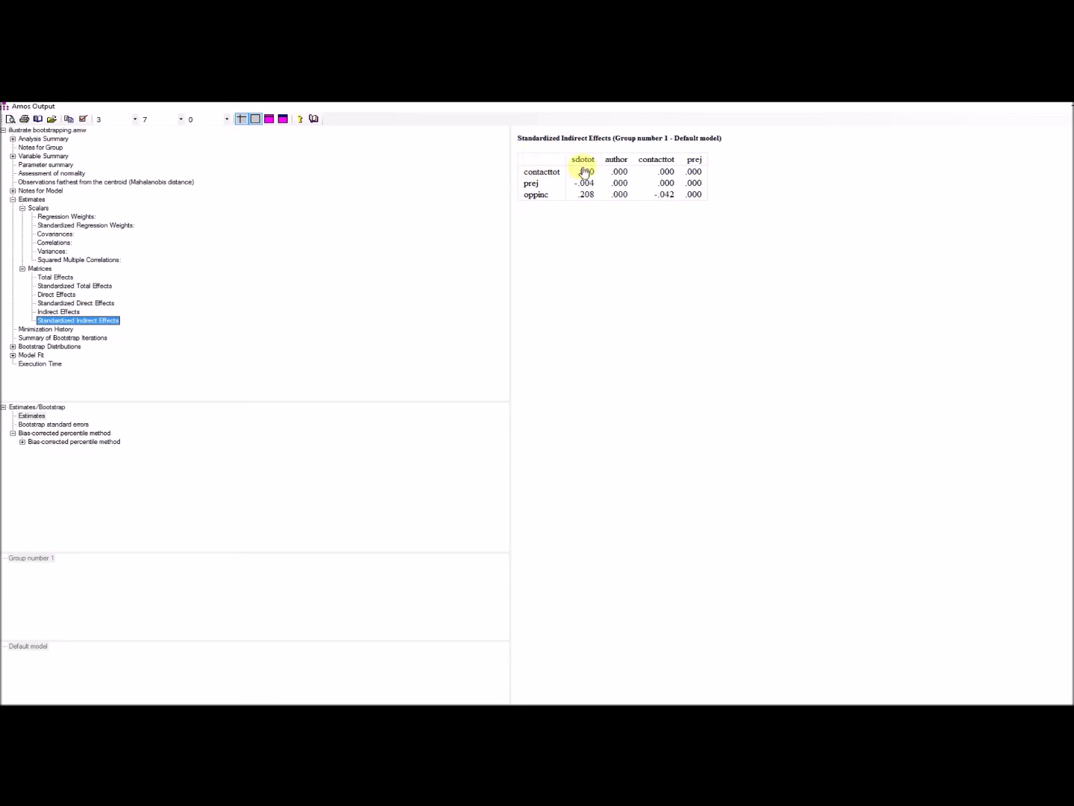
{"action": "left_click", "coordinate": [62, 312]}
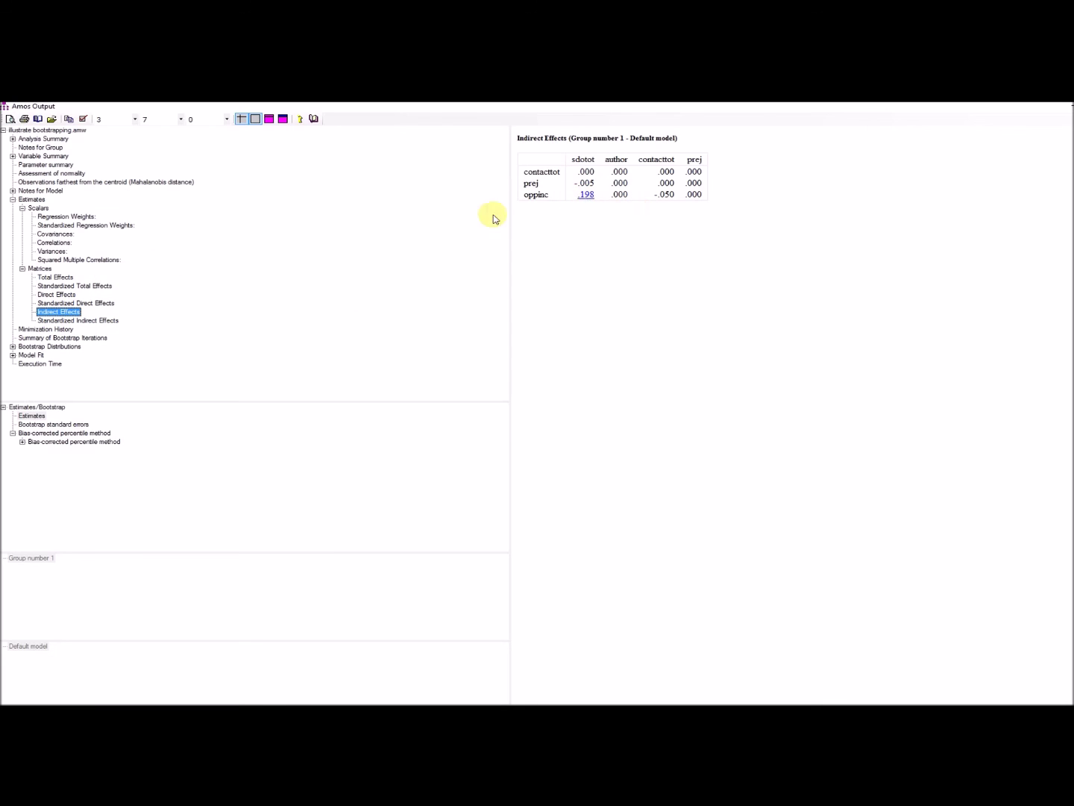
{"action": "left_click", "coordinate": [105, 321]}
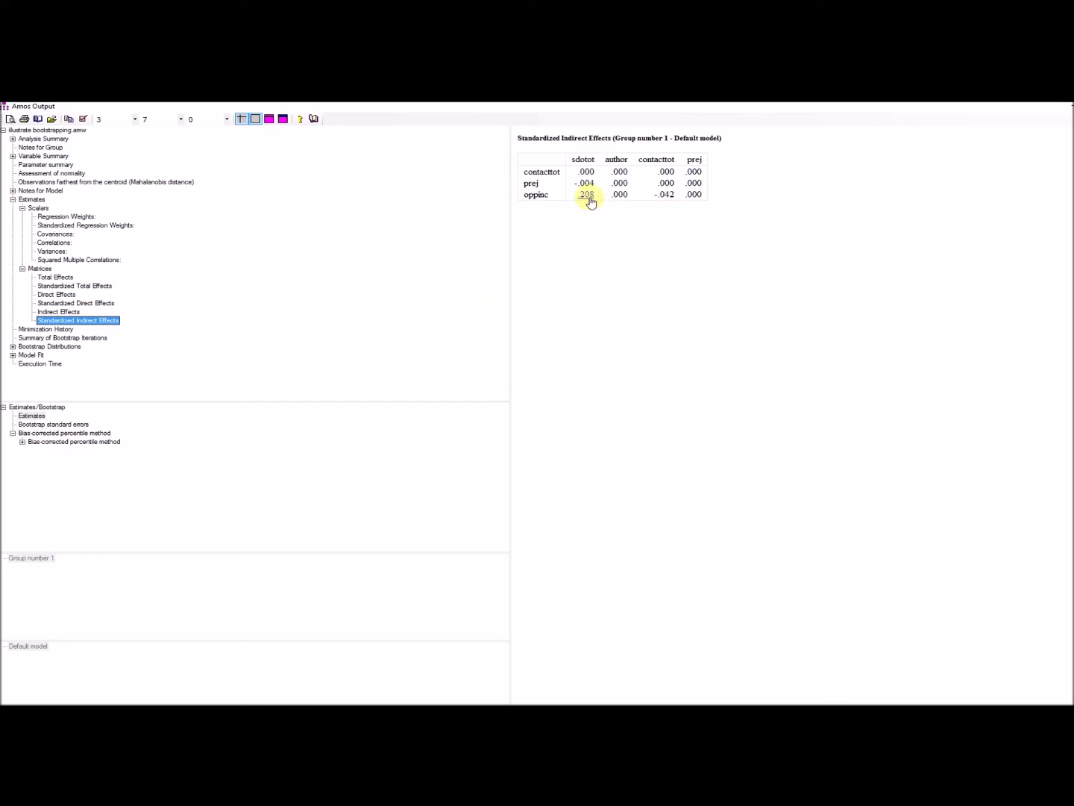
{"action": "left_click", "coordinate": [67, 312]}
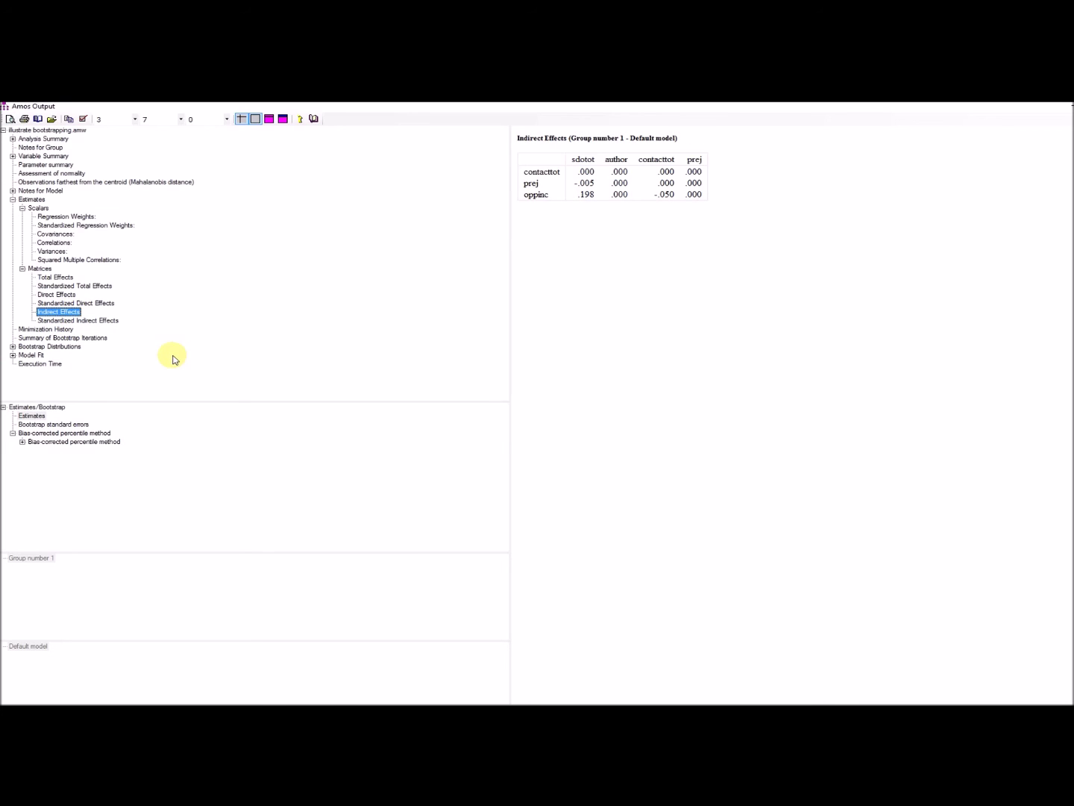
Step: Review the indirect effects' bootstrap standard errors and compare their point estimates with the bias-corrected bounds and two-tailed significance
{"action": "left_click", "coordinate": [78, 426]}
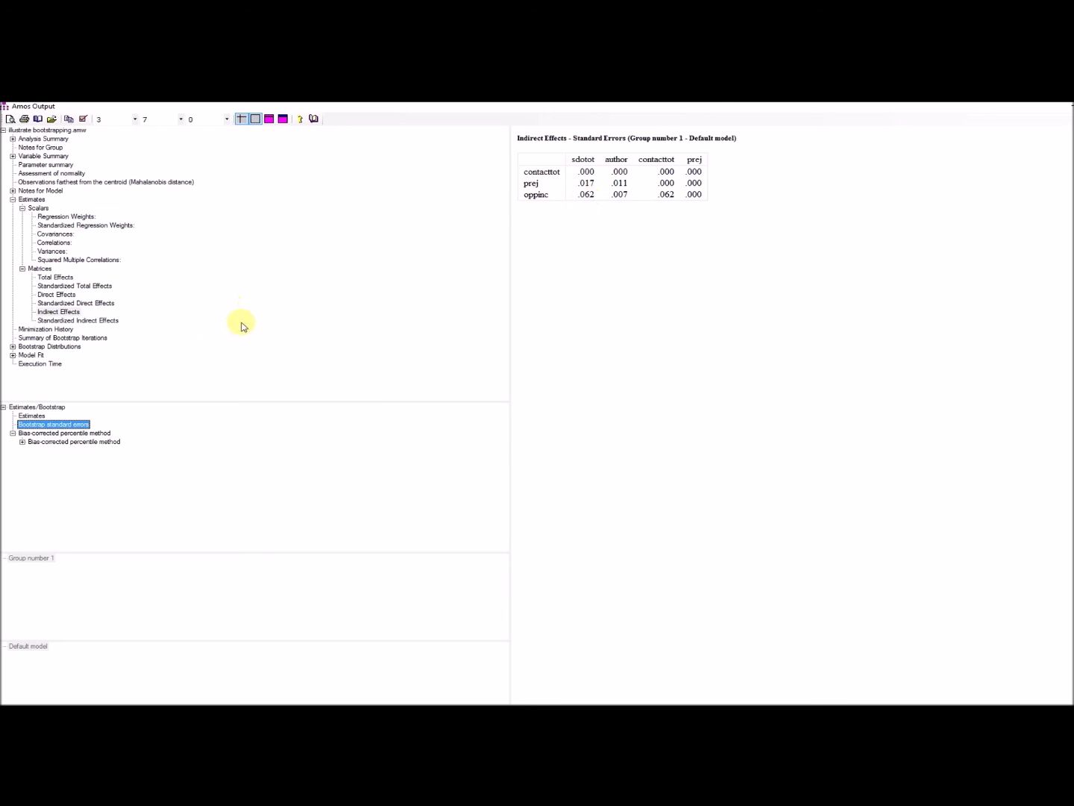
{"action": "left_click", "coordinate": [69, 444]}
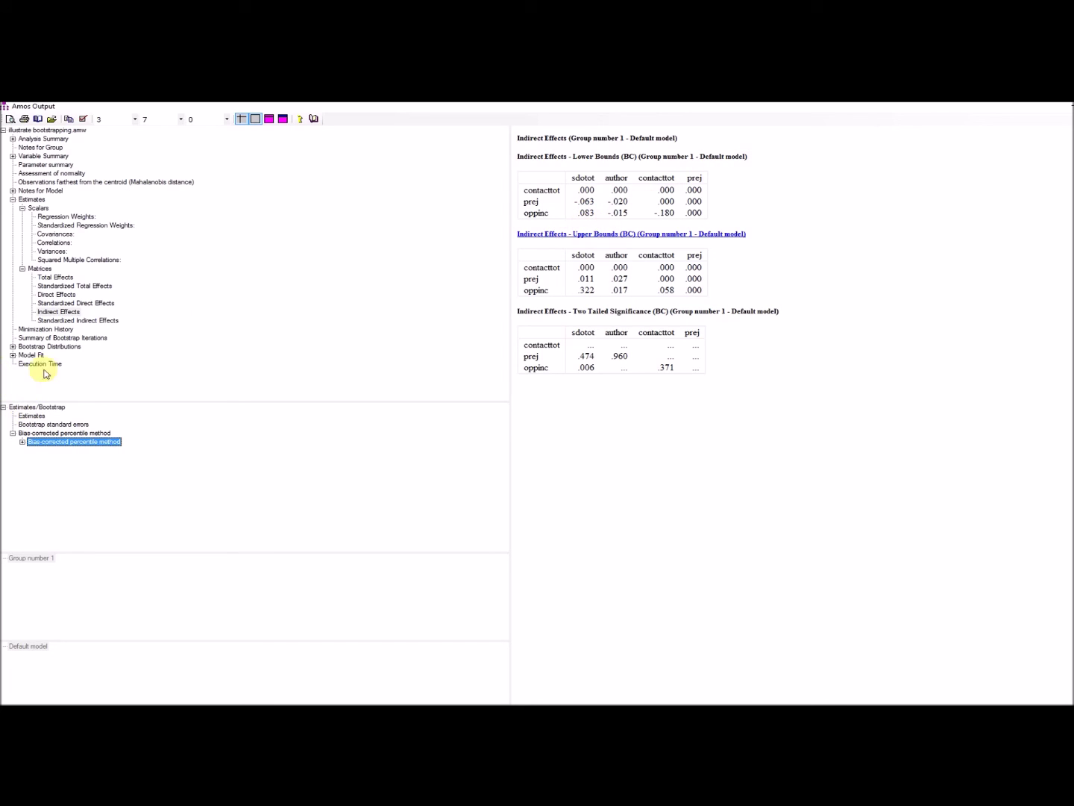
{"action": "left_click", "coordinate": [31, 415]}
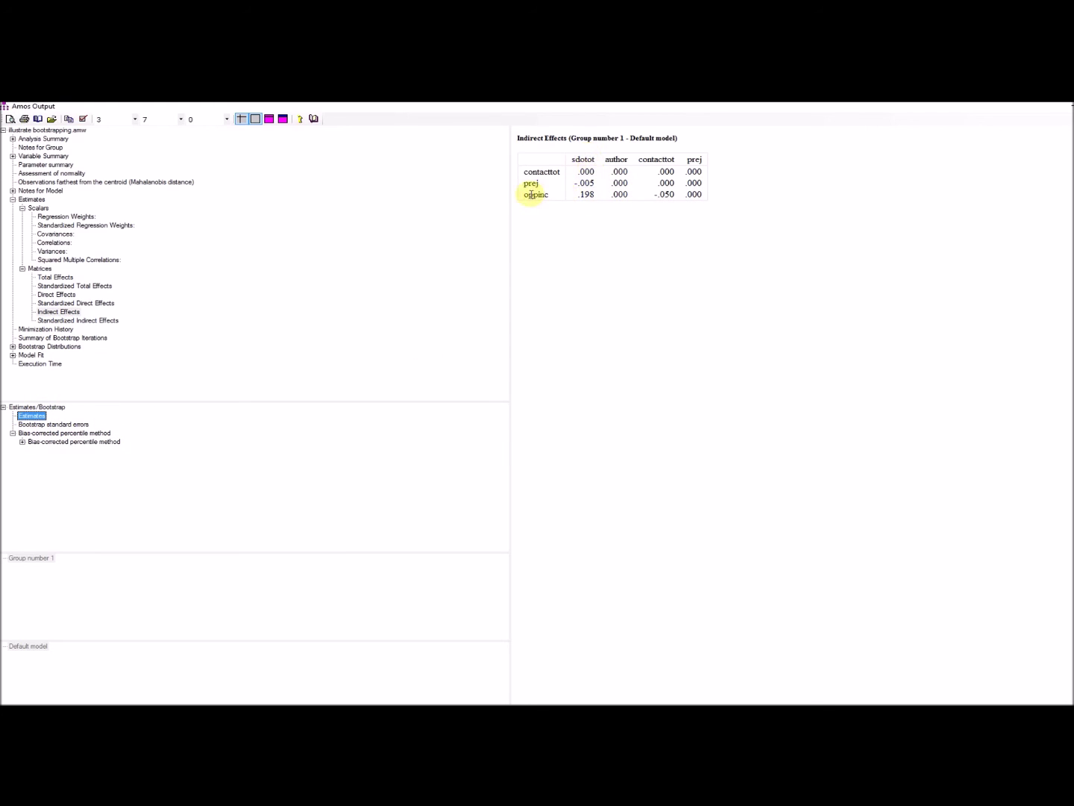
{"action": "left_click", "coordinate": [77, 443]}
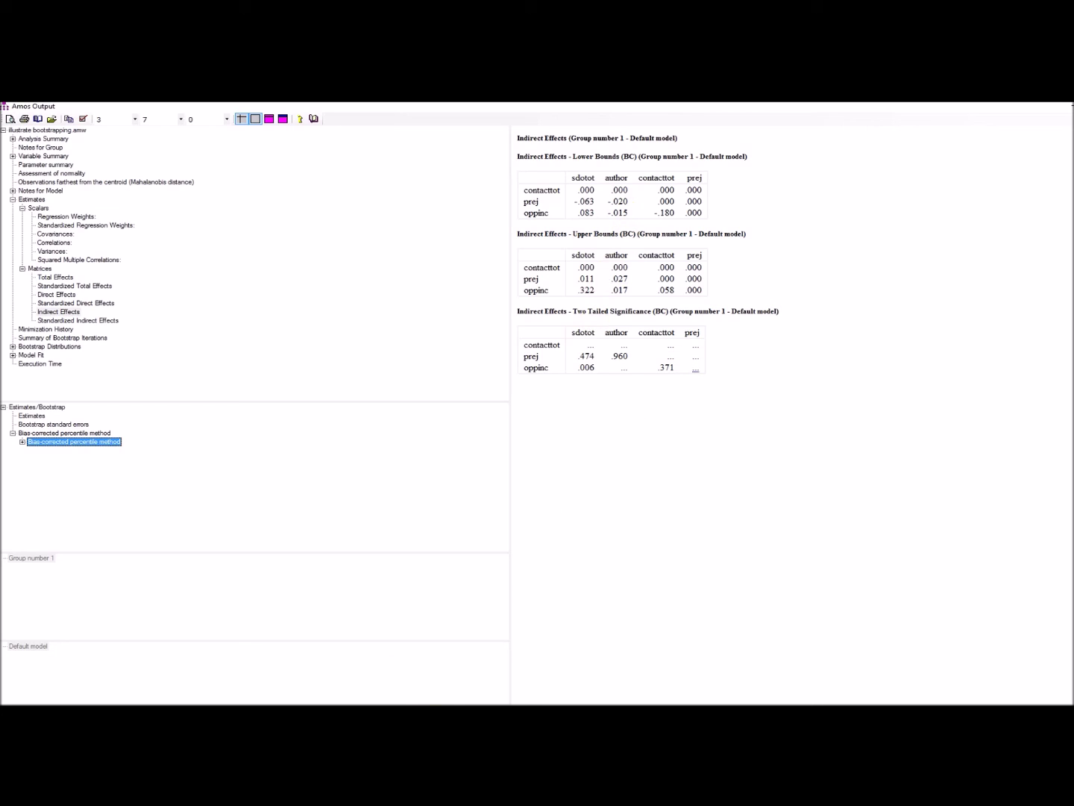
Step: Trace the indirect paths in the model diagram and check author's indirect effect on oppinc in the estimates and bias-corrected results
{"action": "left_click", "coordinate": [404, 678]}
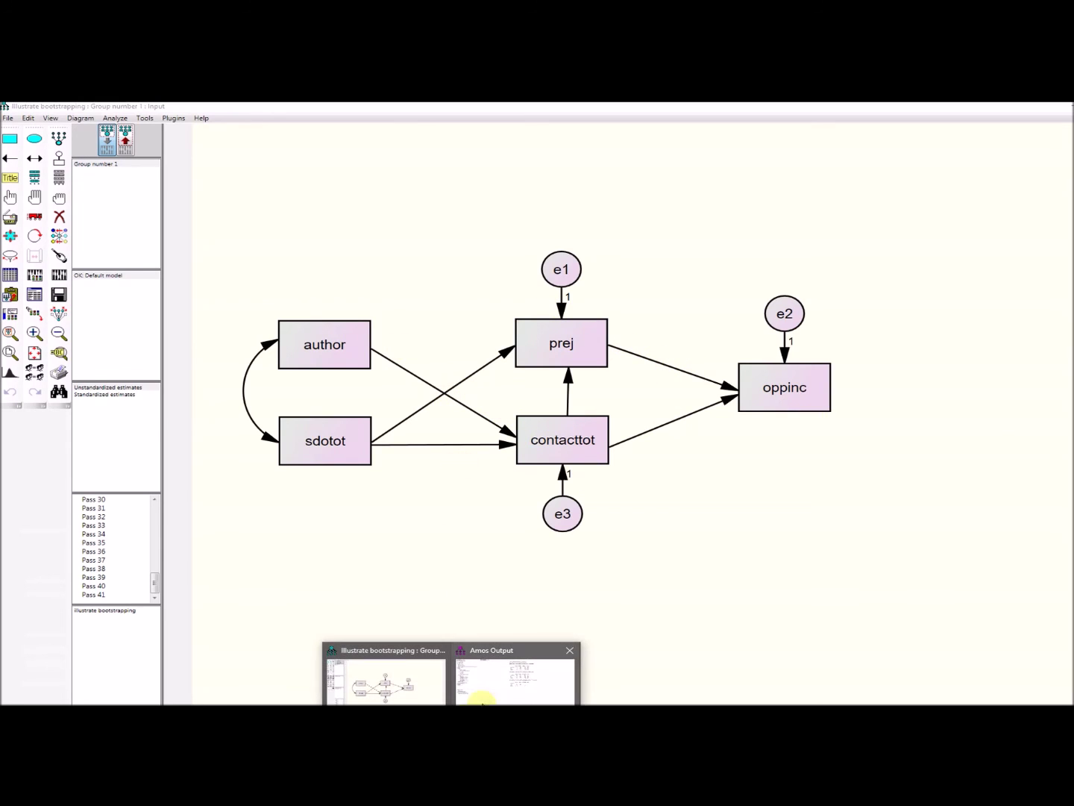
{"action": "left_click", "coordinate": [515, 683]}
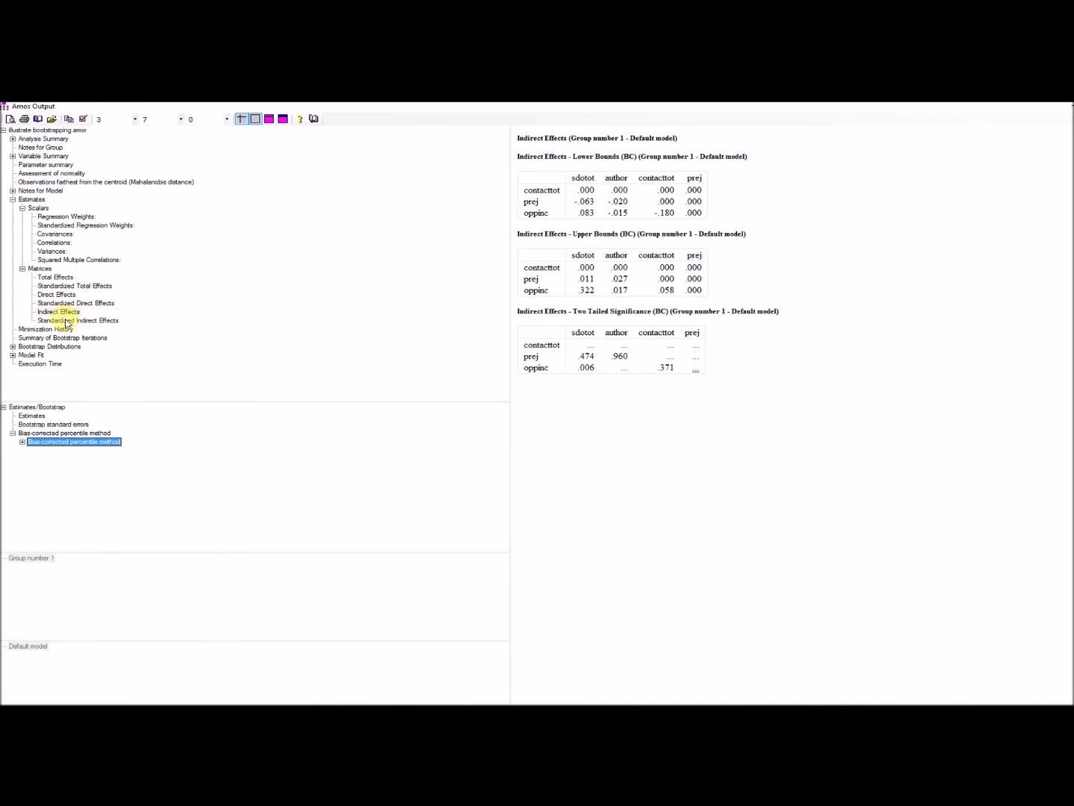
{"action": "left_click", "coordinate": [45, 417]}
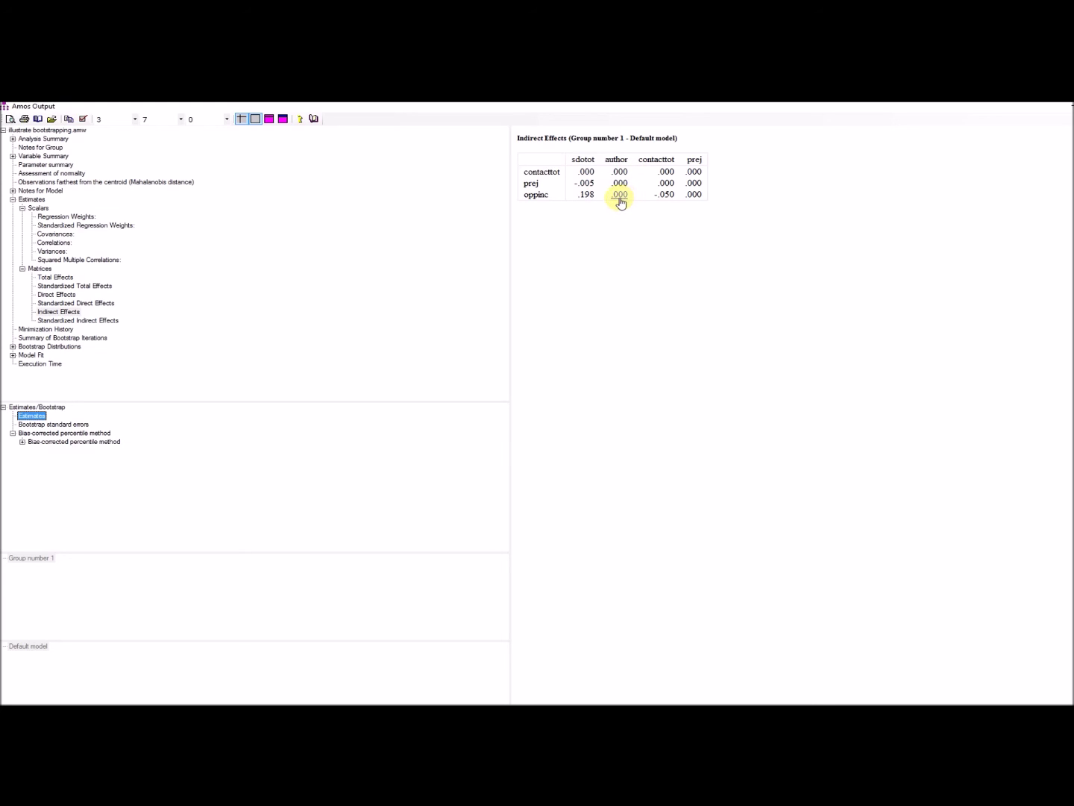
{"action": "left_click", "coordinate": [75, 442]}
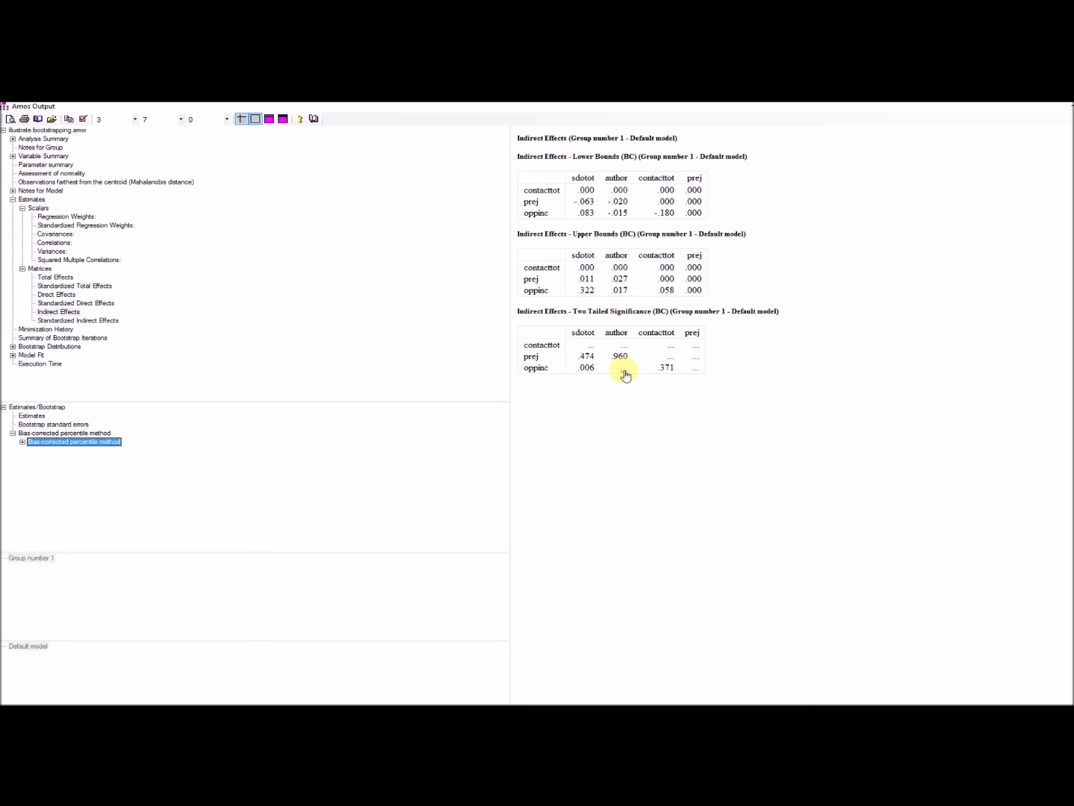
{"action": "left_click", "coordinate": [576, 714]}
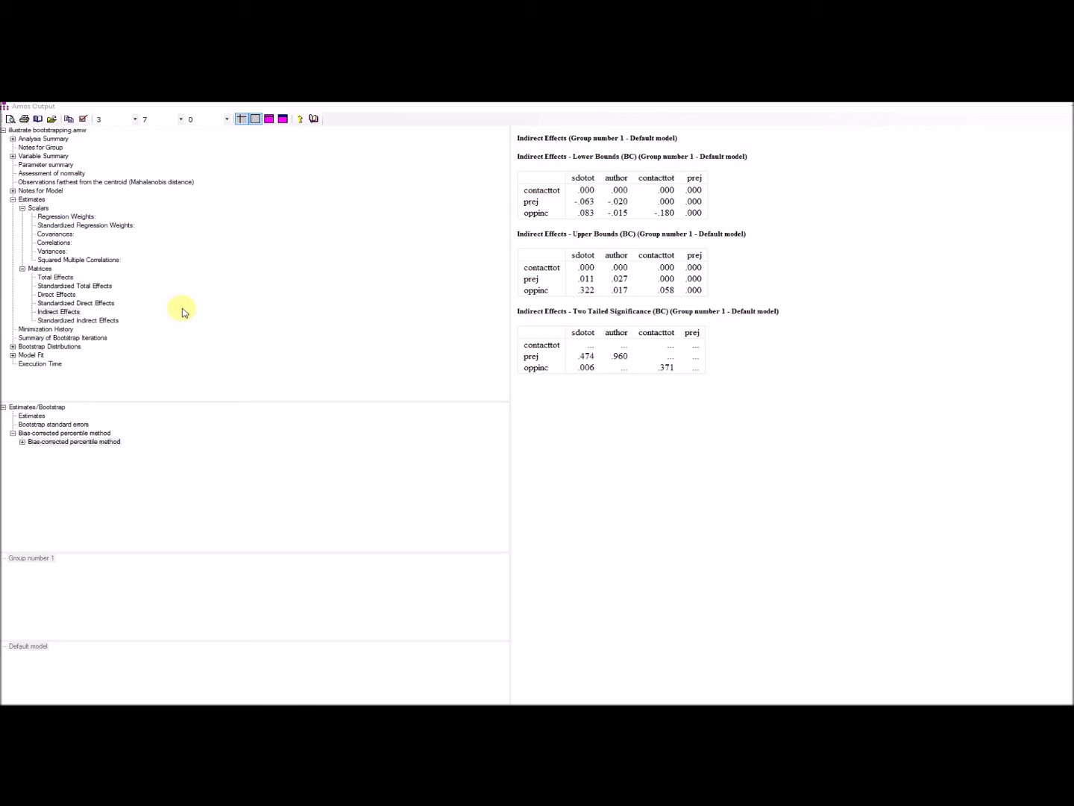
Step: Show the bias-corrected bounds and significance for the standardized indirect effects and relate them to the model diagram
{"action": "left_click", "coordinate": [109, 322]}
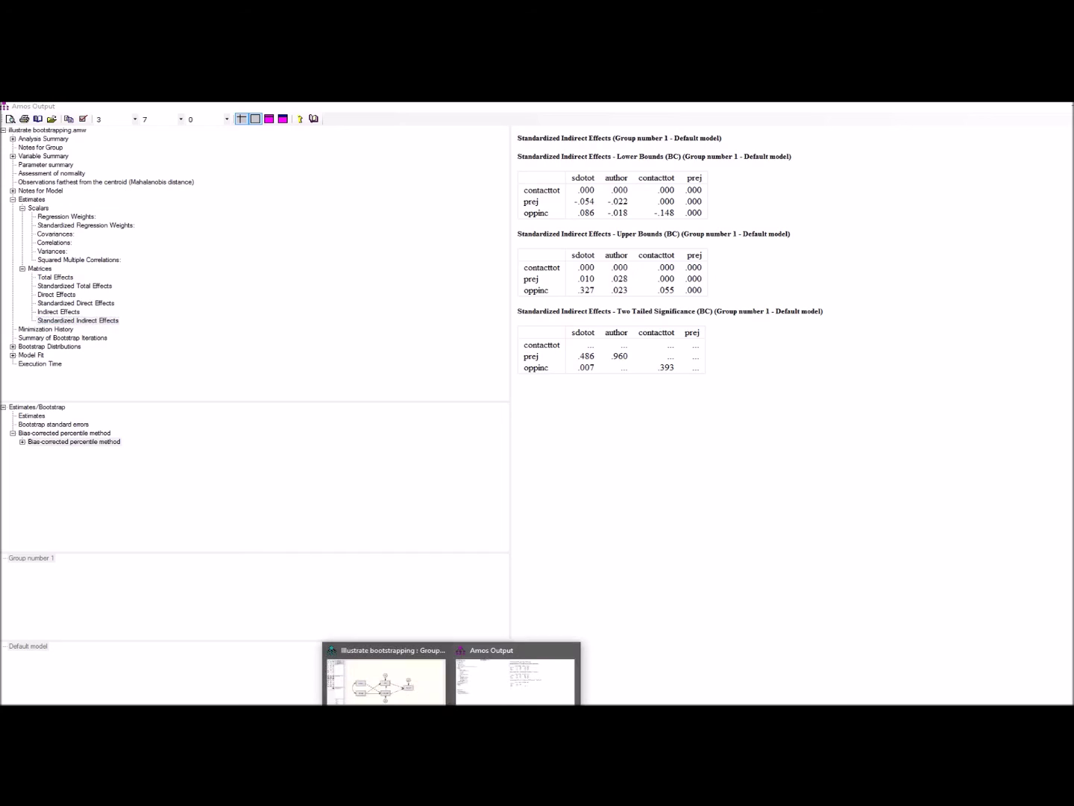
{"action": "left_click", "coordinate": [405, 679]}
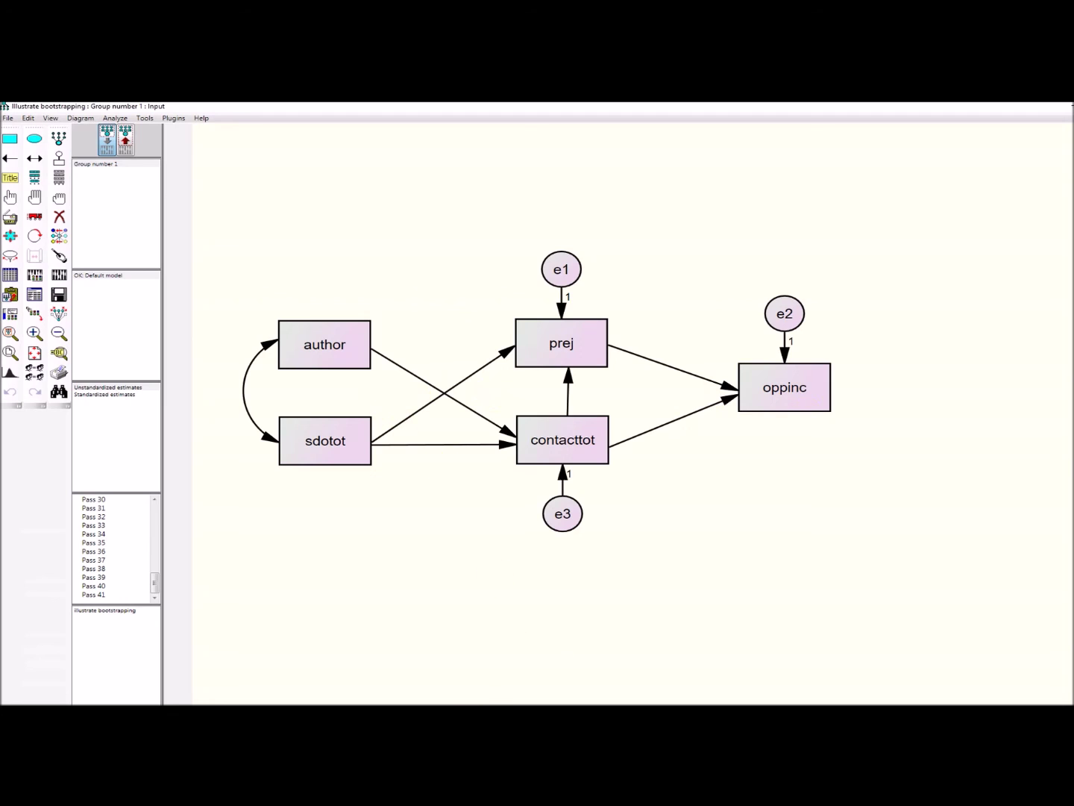
{"action": "mouse_move", "coordinate": [448, 705]}
{"action": "left_click", "coordinate": [486, 679]}
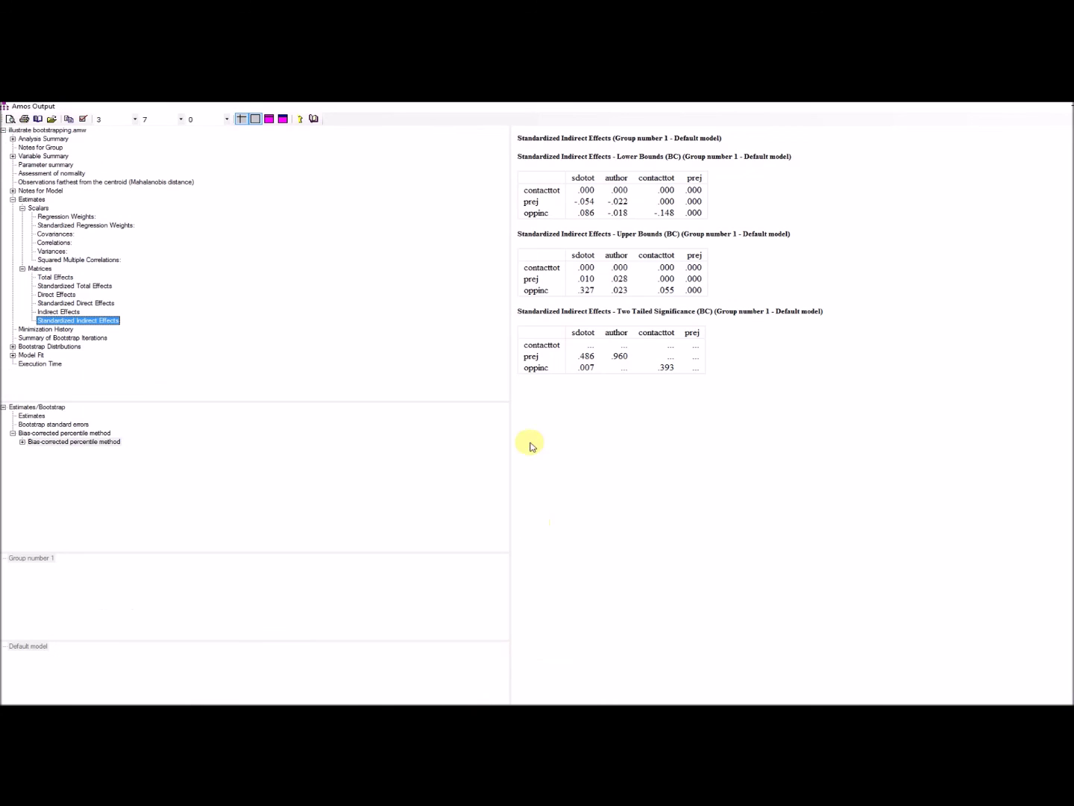
Step: Review the bias-corrected bounds and two-tailed significance for the unstandardized and standardized total and direct effects, finishing on the unstandardized direct effects
{"action": "left_click", "coordinate": [56, 277]}
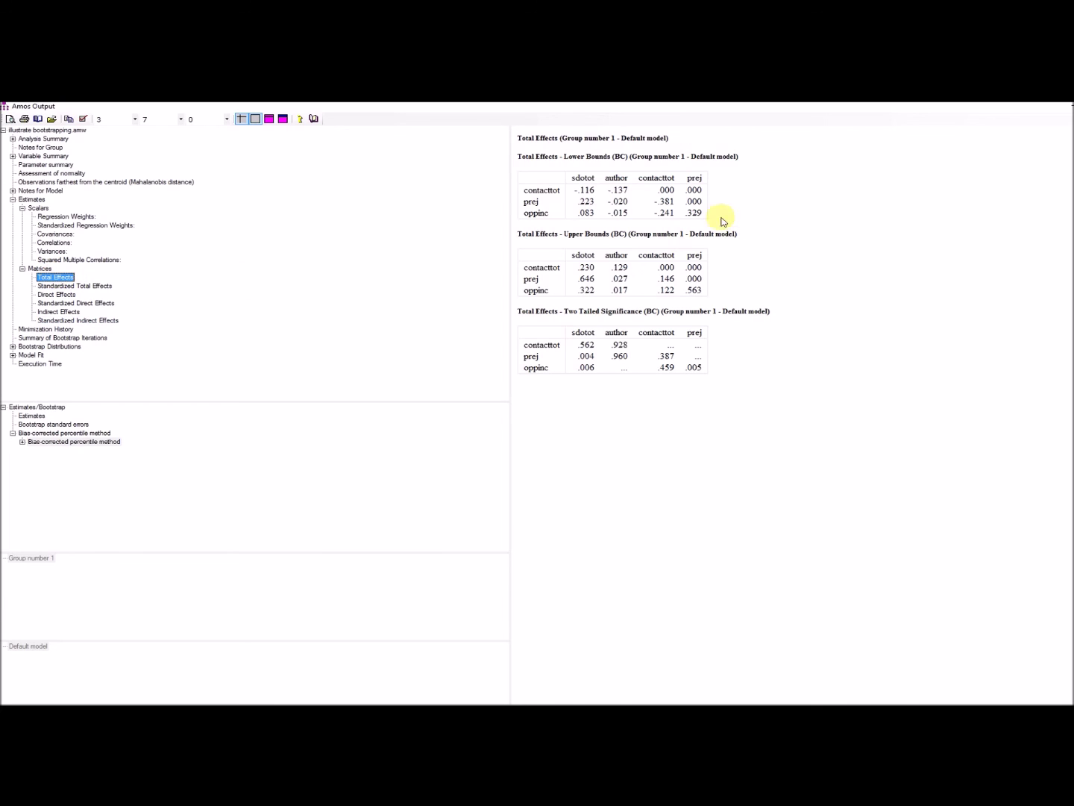
{"action": "left_click", "coordinate": [75, 286]}
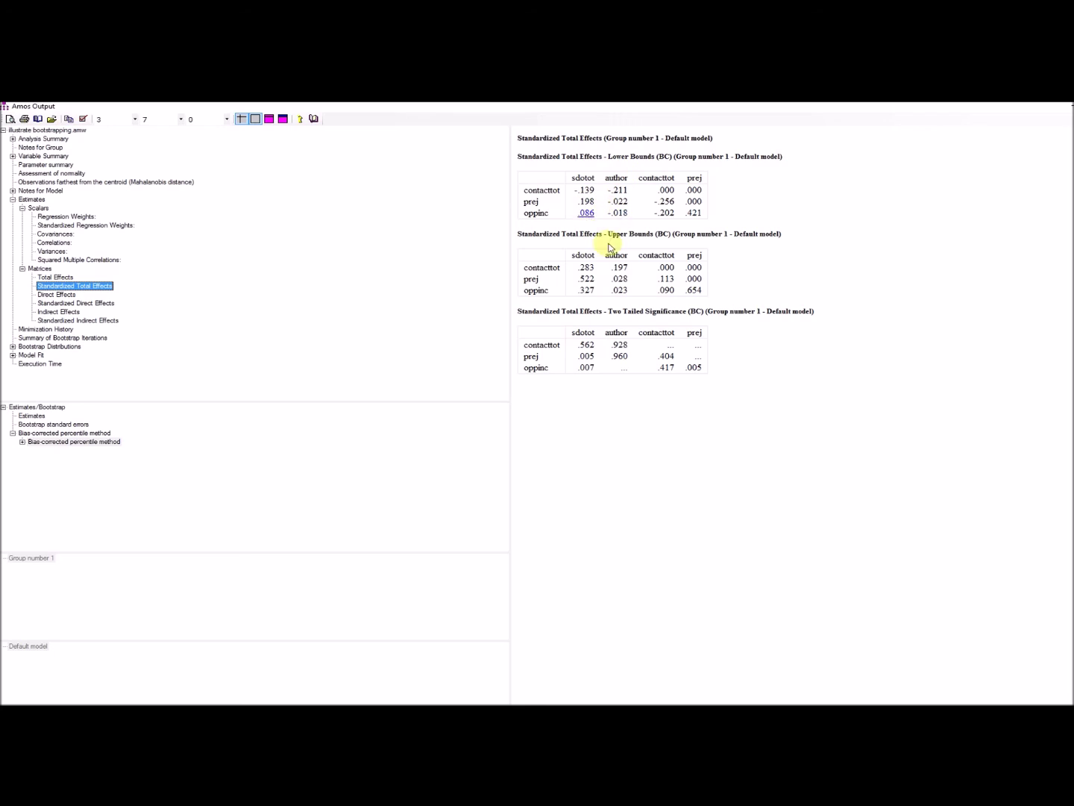
{"action": "left_click", "coordinate": [42, 297]}
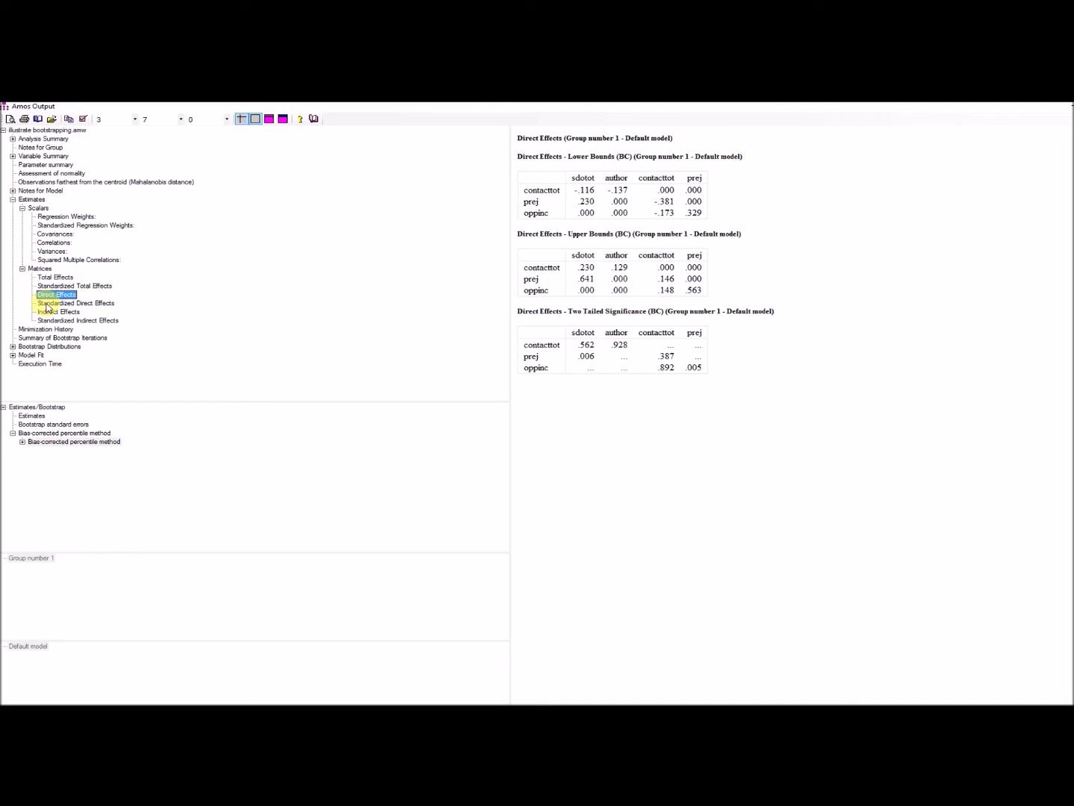
{"action": "left_click", "coordinate": [46, 305]}
{"action": "left_click", "coordinate": [50, 289]}
{"action": "left_click", "coordinate": [51, 296]}
{"action": "left_click", "coordinate": [48, 304]}
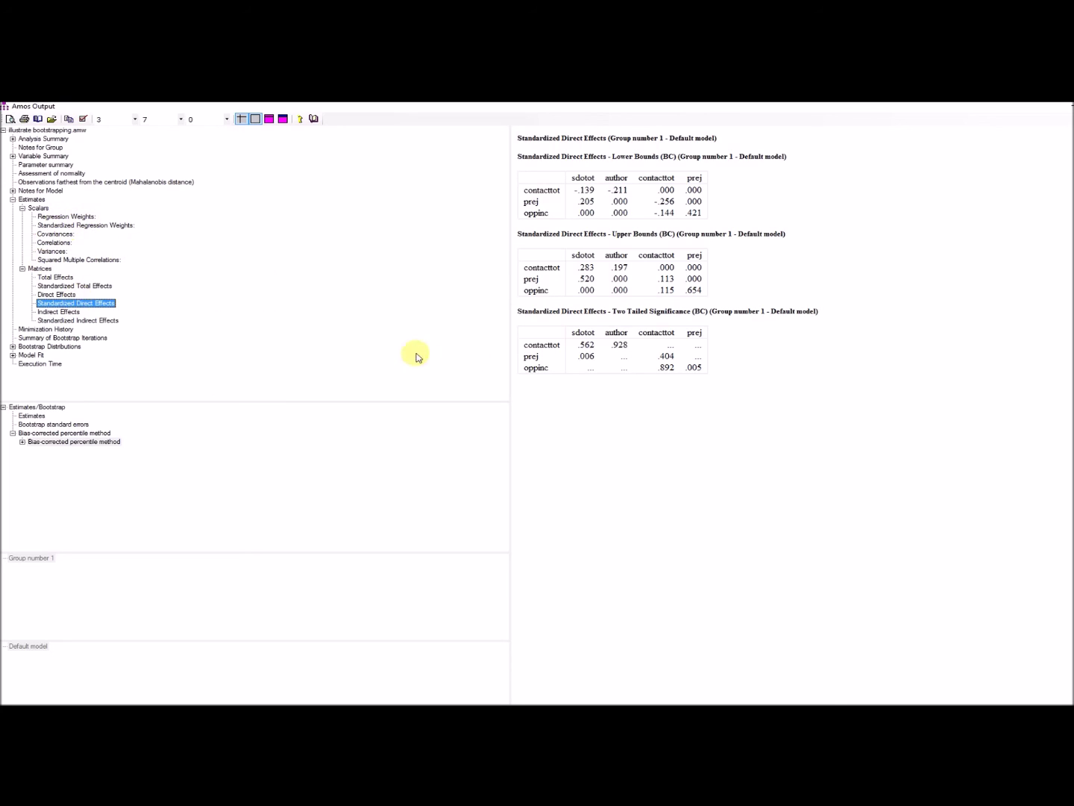
{"action": "left_click", "coordinate": [58, 295]}
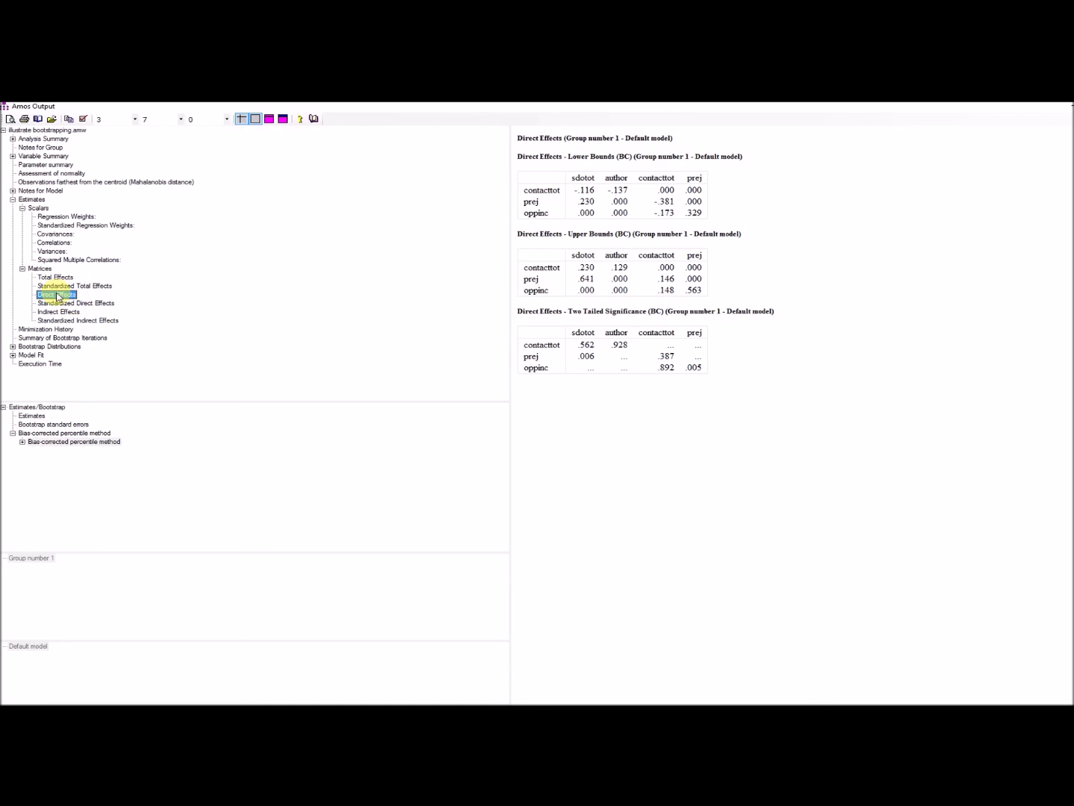
{"action": "left_click", "coordinate": [51, 442]}
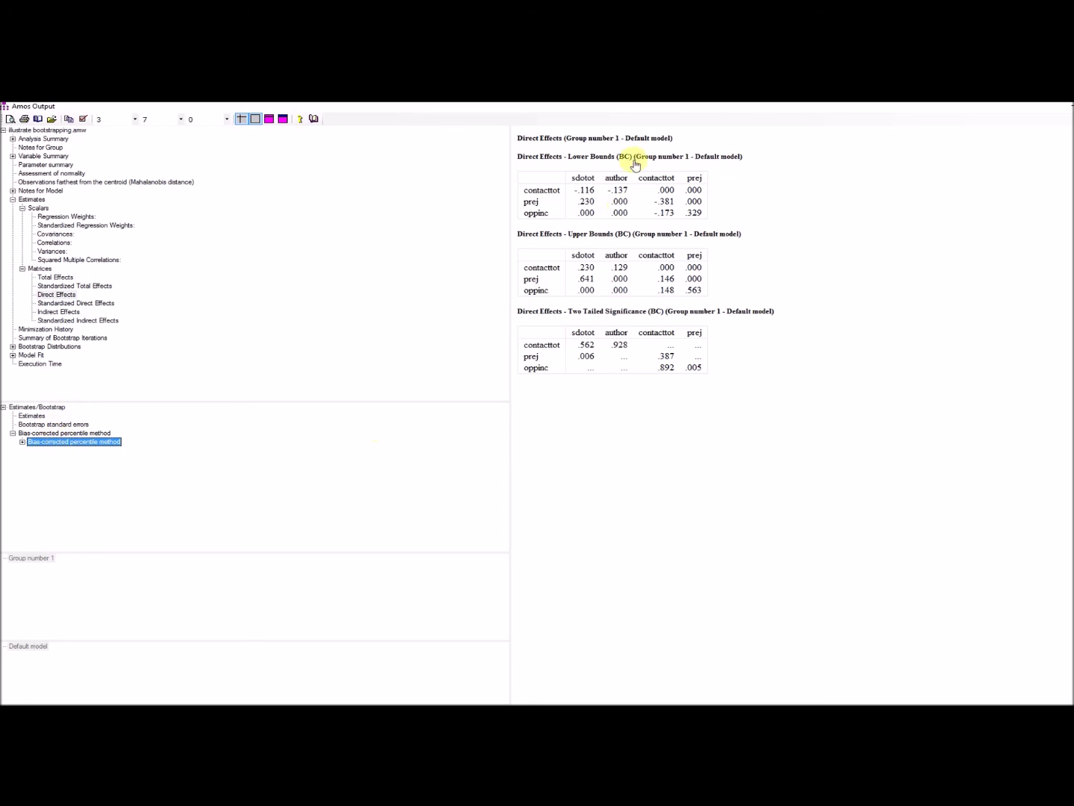